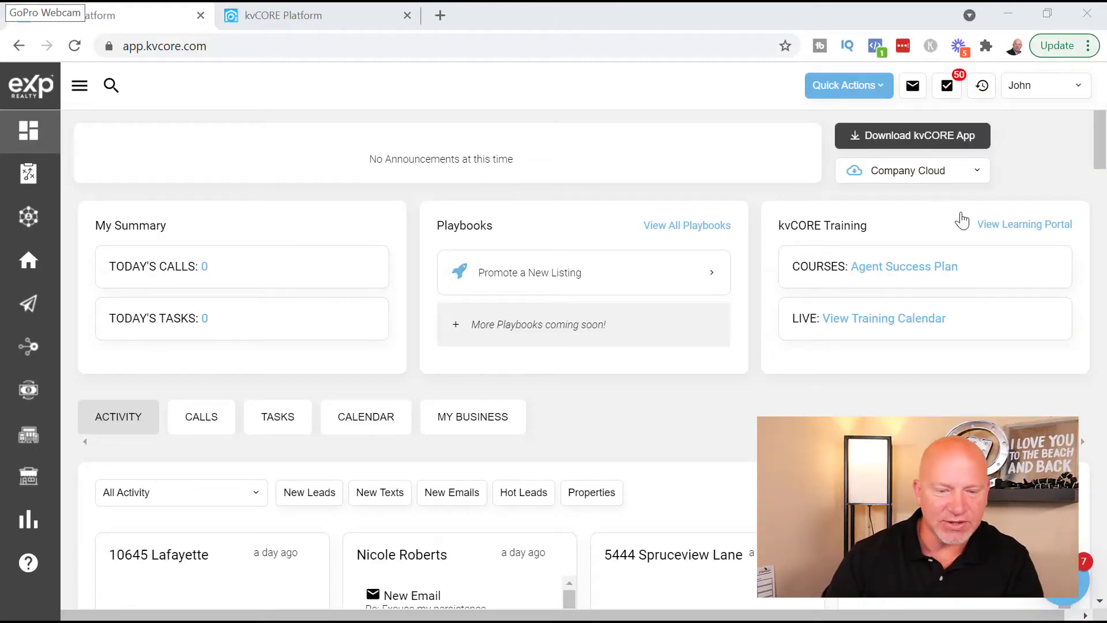
- Open Website Manager from the sidebar's website flyout to reach My Website & IDX
{"action": "left_click", "coordinate": [296, 16]}
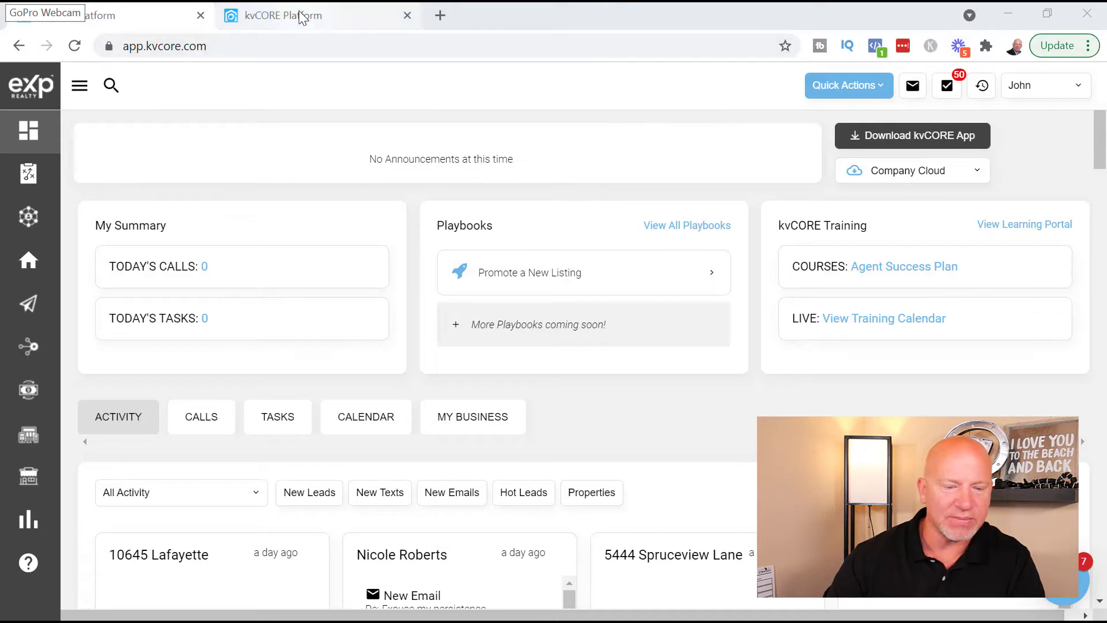
{"action": "left_click", "coordinate": [152, 26]}
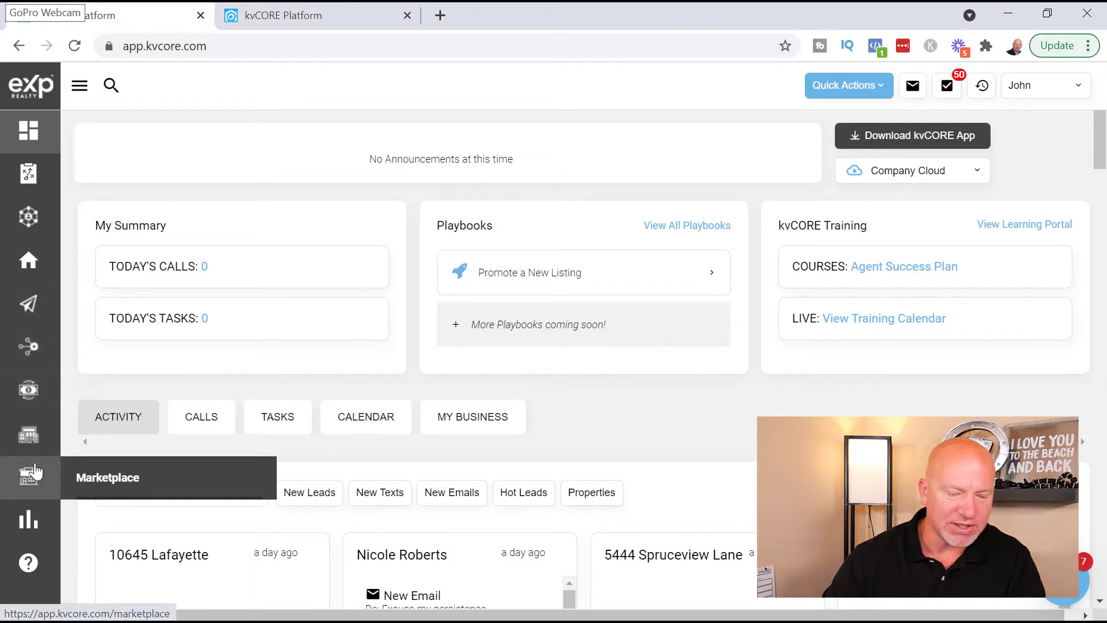
{"action": "mouse_move", "coordinate": [28, 439]}
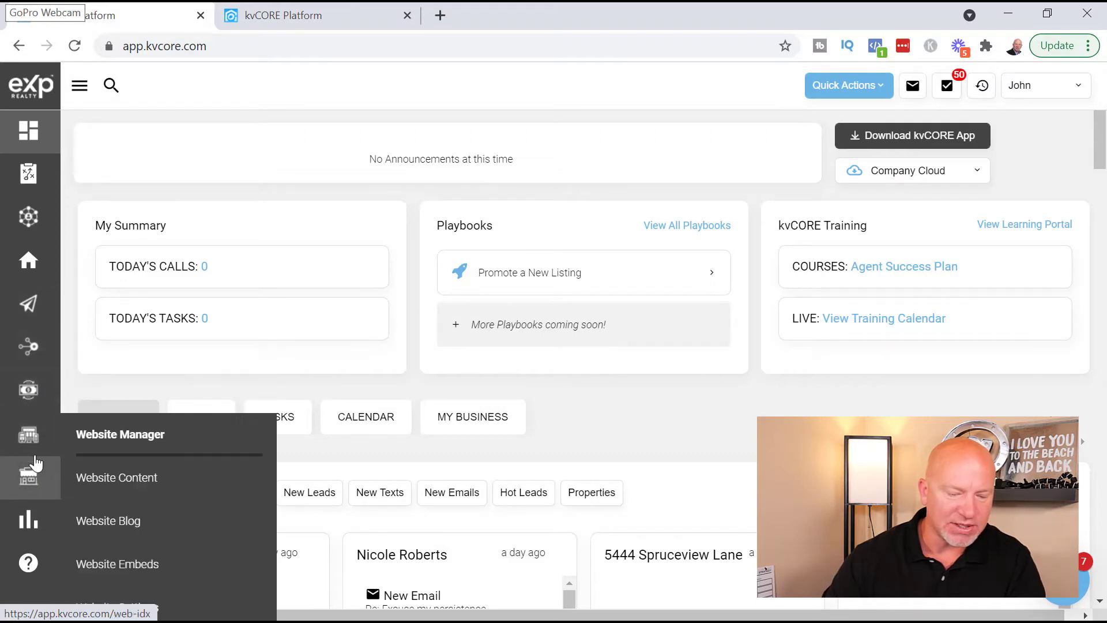
{"action": "left_click", "coordinate": [126, 438]}
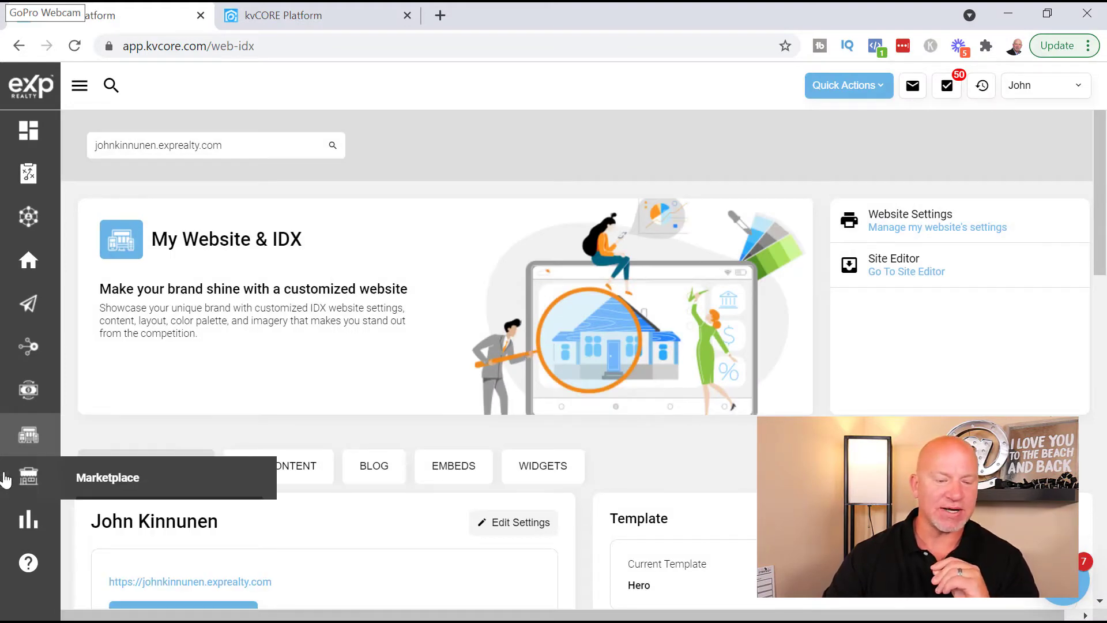
{"action": "mouse_move", "coordinate": [18, 444]}
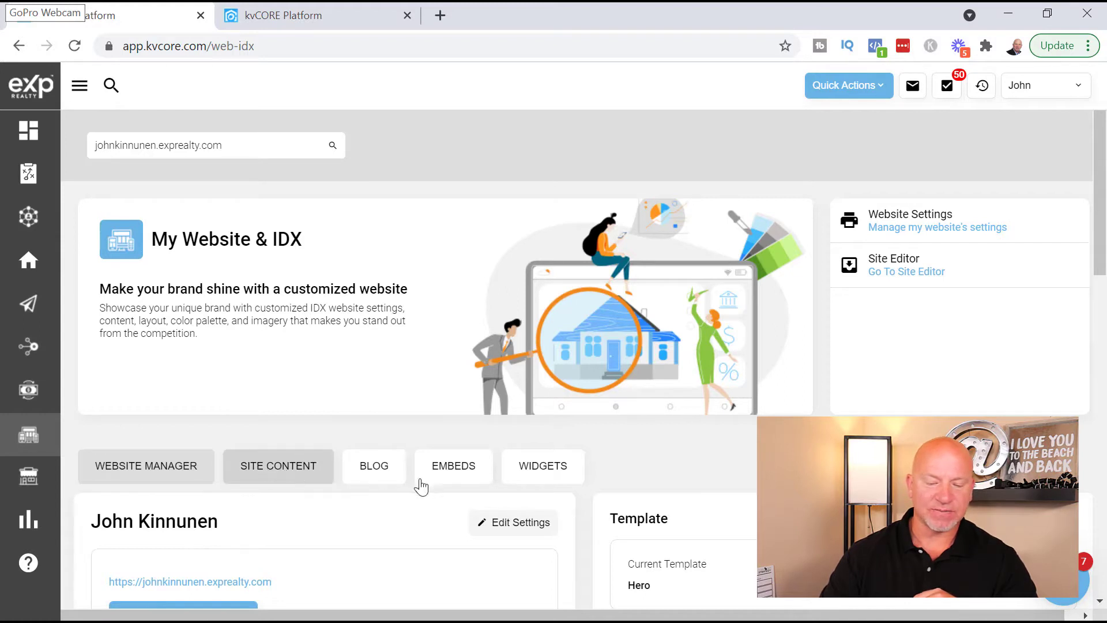
- Show the Site Content tab's Service Areas and SEO table, review it, and focus the Add... field
{"action": "left_click", "coordinate": [269, 473]}
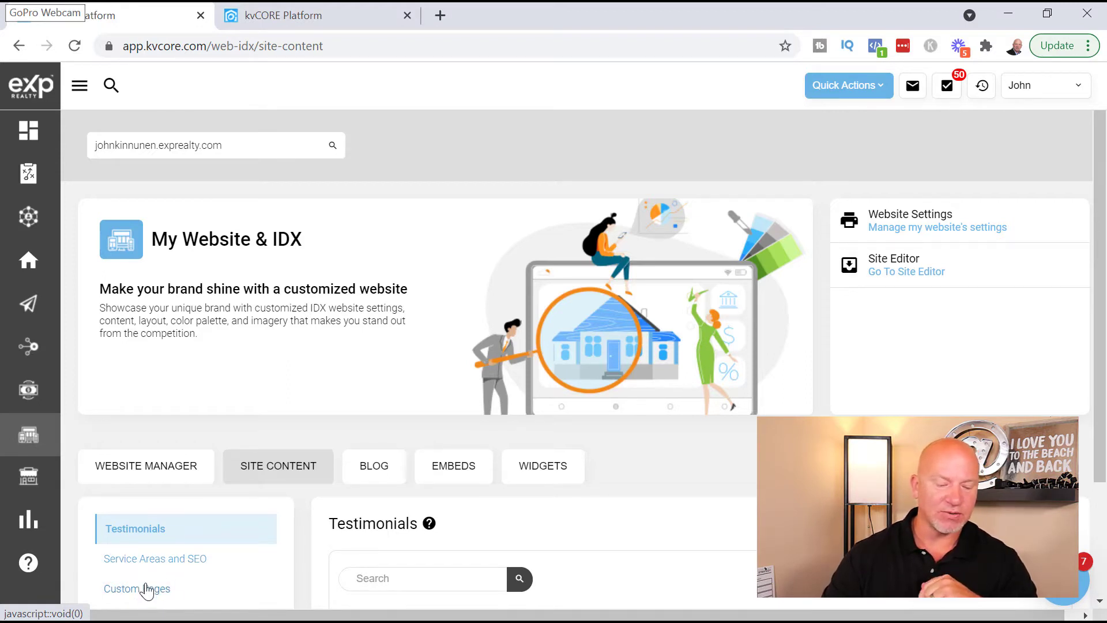
{"action": "left_click", "coordinate": [170, 565]}
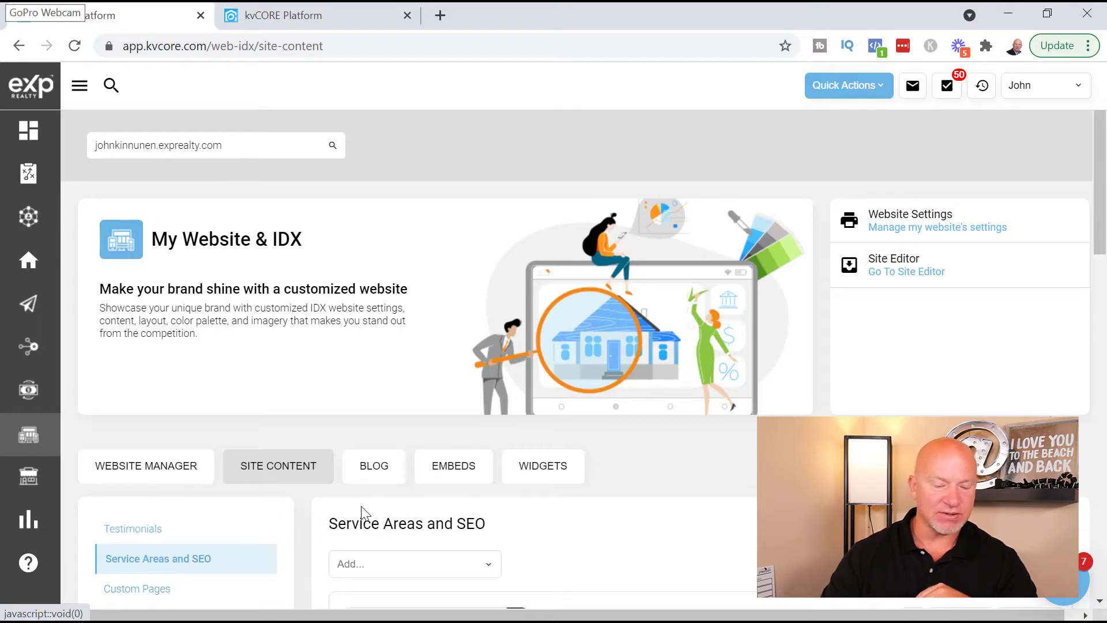
{"action": "scroll", "coordinate": [293, 492], "scroll_direction": "down", "scroll_amount": 2}
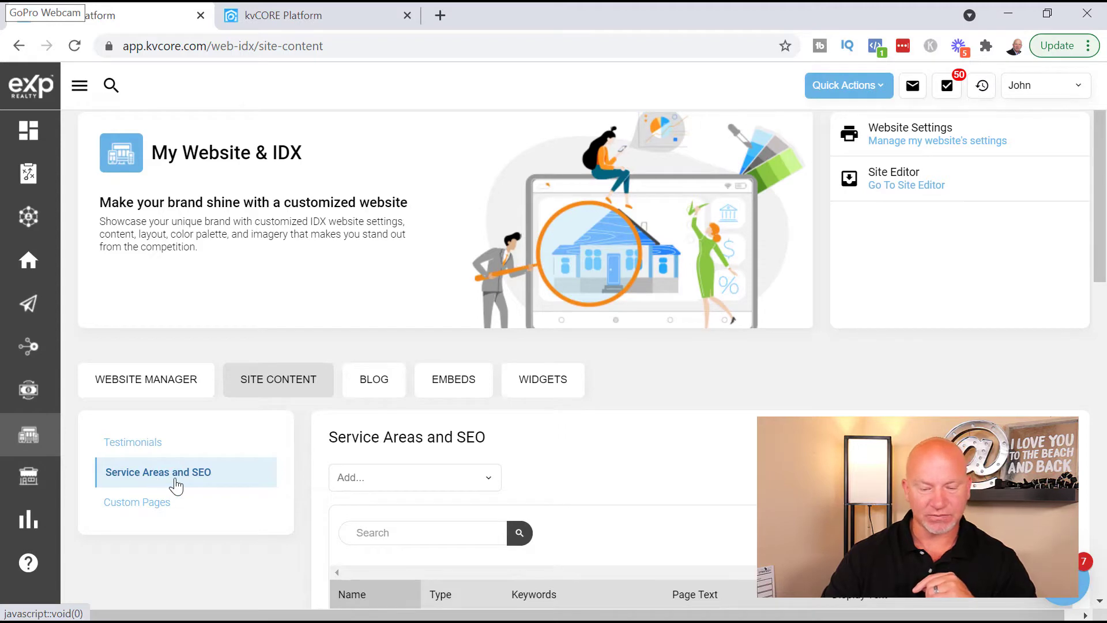
{"action": "scroll", "coordinate": [546, 490], "scroll_direction": "down", "scroll_amount": 5}
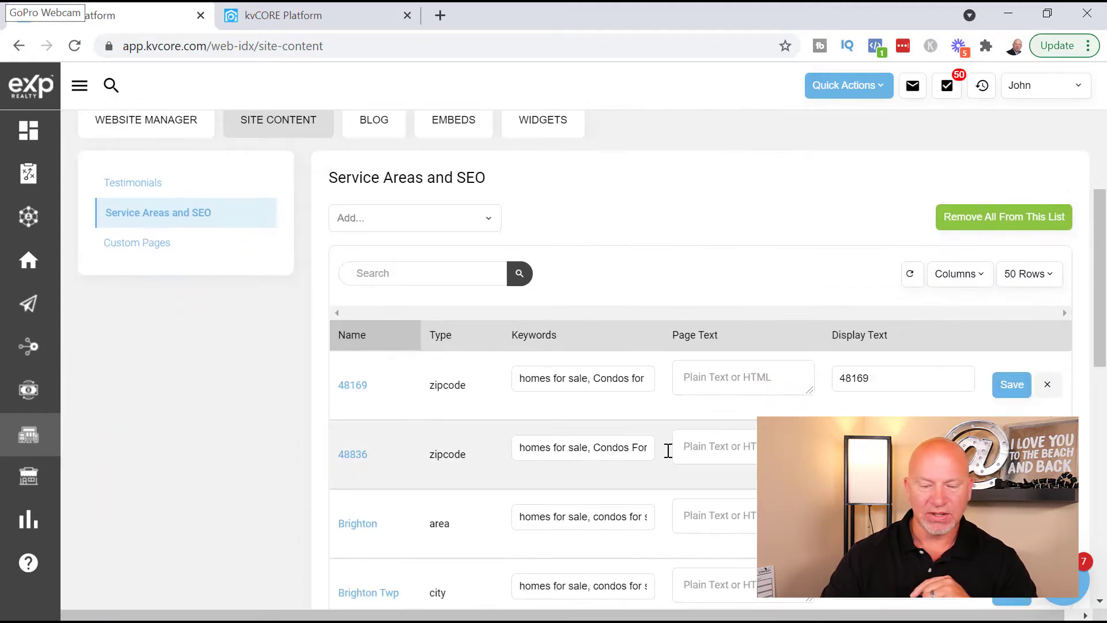
{"action": "scroll", "coordinate": [662, 455], "scroll_direction": "down", "scroll_amount": 3}
{"action": "scroll", "coordinate": [573, 408], "scroll_direction": "up", "scroll_amount": 1}
{"action": "scroll", "coordinate": [511, 421], "scroll_direction": "down", "scroll_amount": 8}
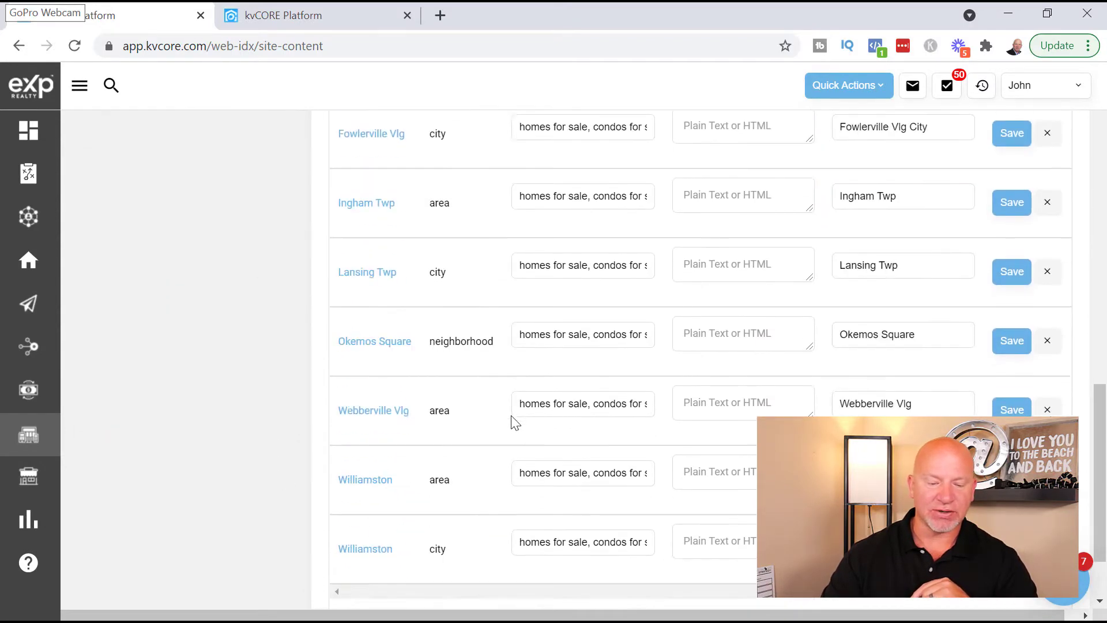
{"action": "scroll", "coordinate": [507, 432], "scroll_direction": "up", "scroll_amount": 12}
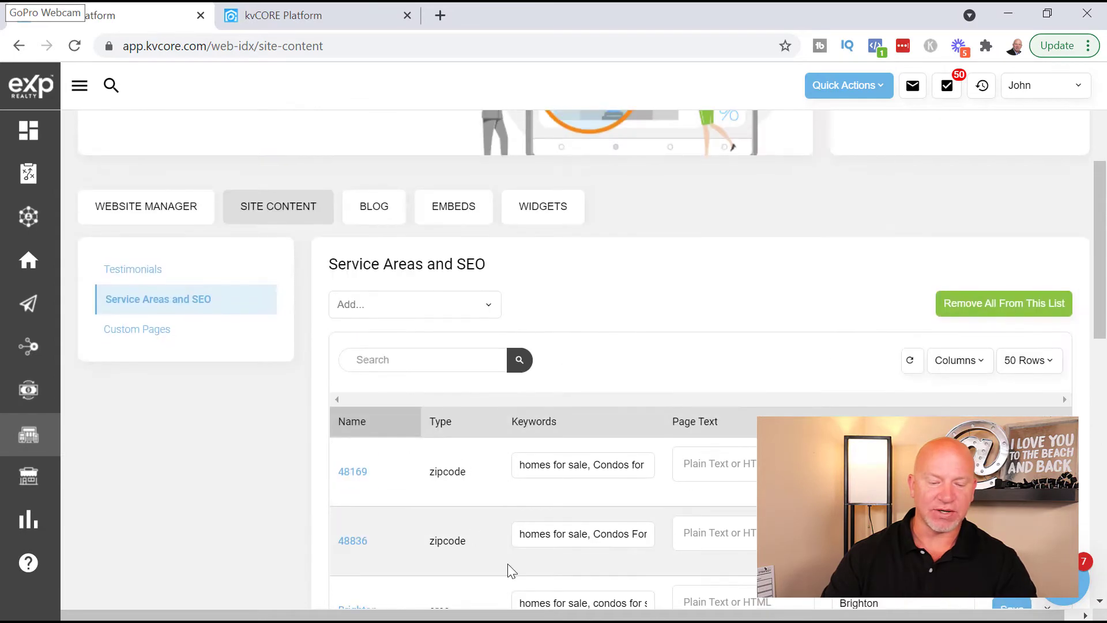
{"action": "scroll", "coordinate": [456, 536], "scroll_direction": "up", "scroll_amount": 3}
{"action": "scroll", "coordinate": [421, 415], "scroll_direction": "down", "scroll_amount": 1}
{"action": "left_click", "coordinate": [395, 395]}
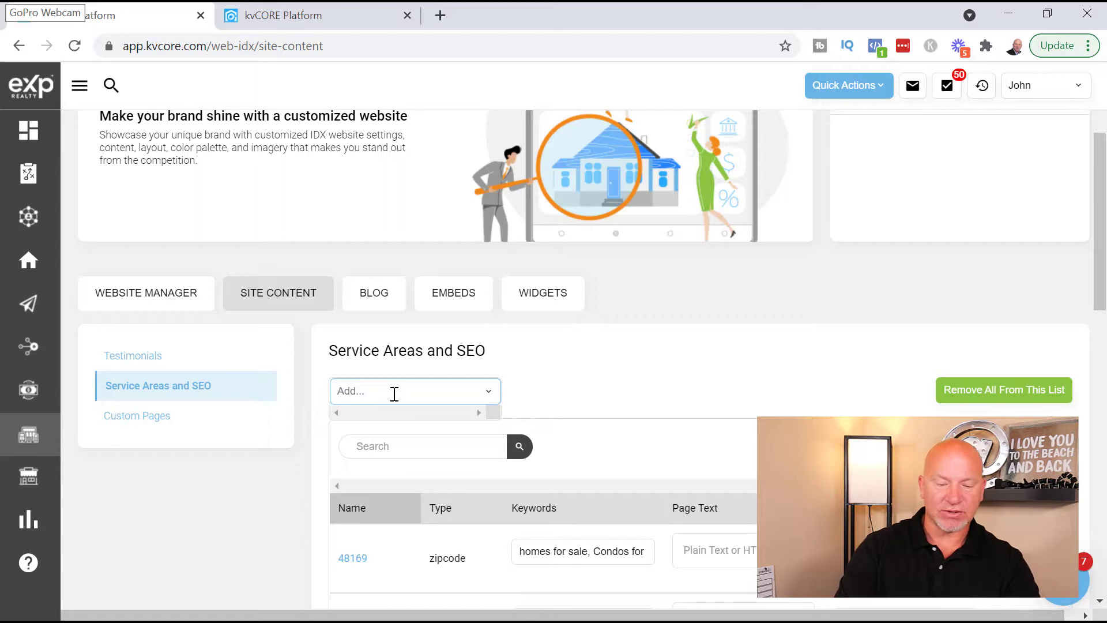
- Add zip code 48843 as a service area
{"action": "key", "text": "BackSpace"}
{"action": "type", "text": "88"}
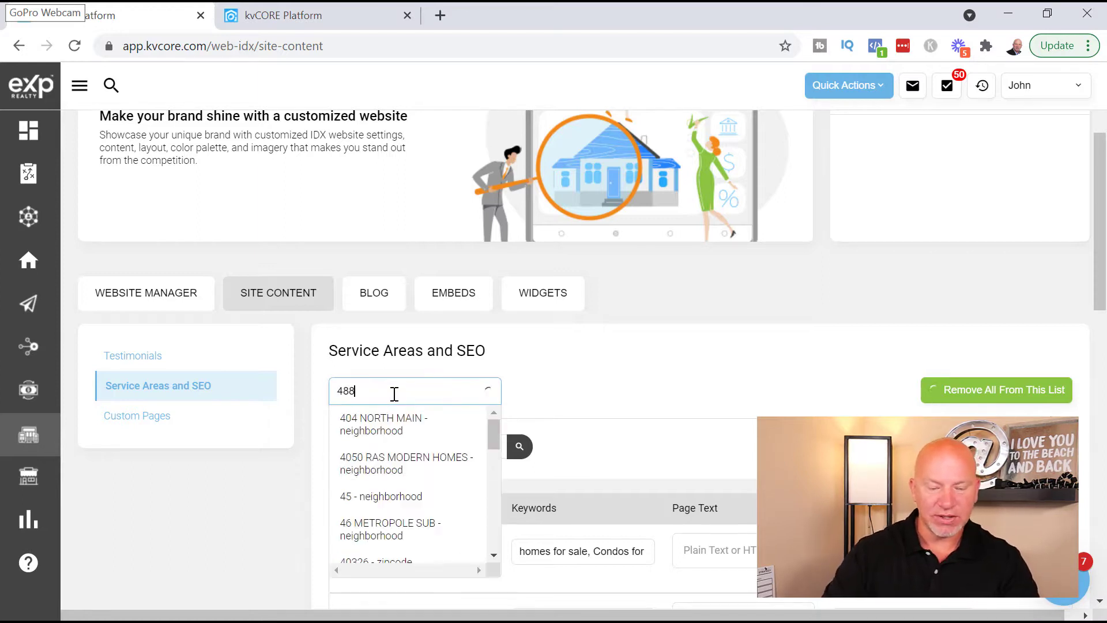
{"action": "type", "text": "43"}
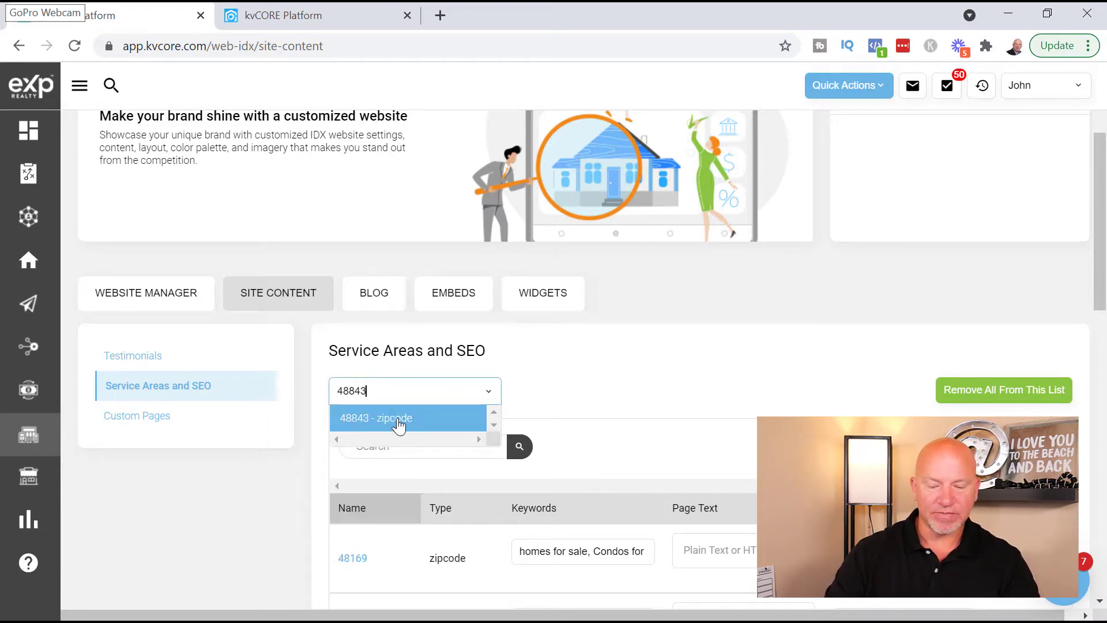
{"action": "left_click", "coordinate": [392, 418]}
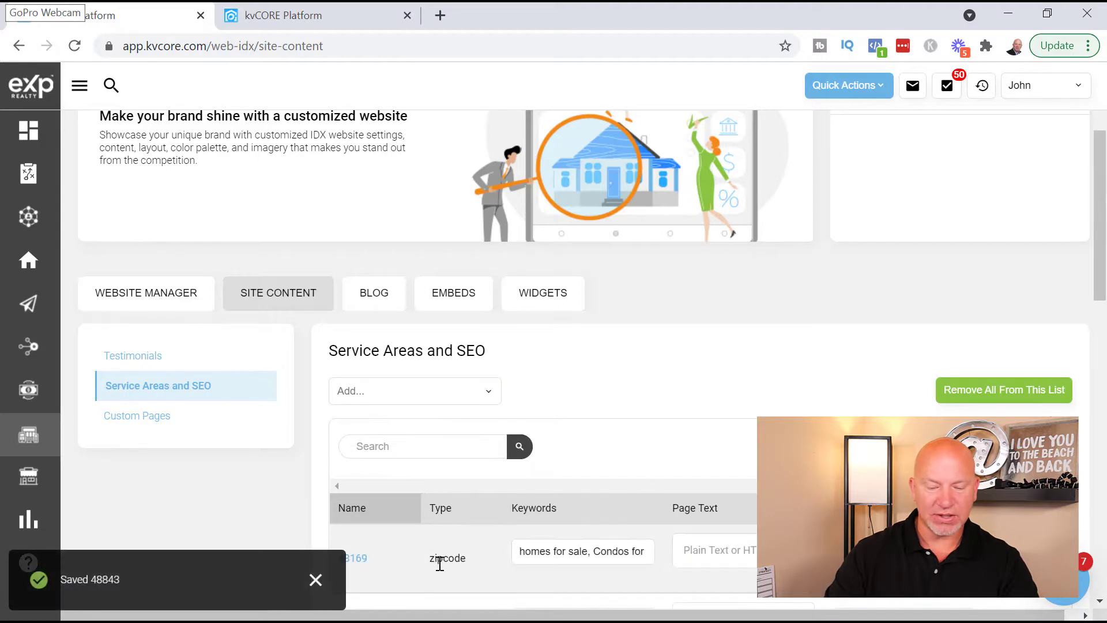
{"action": "scroll", "coordinate": [456, 491], "scroll_direction": "down", "scroll_amount": 2}
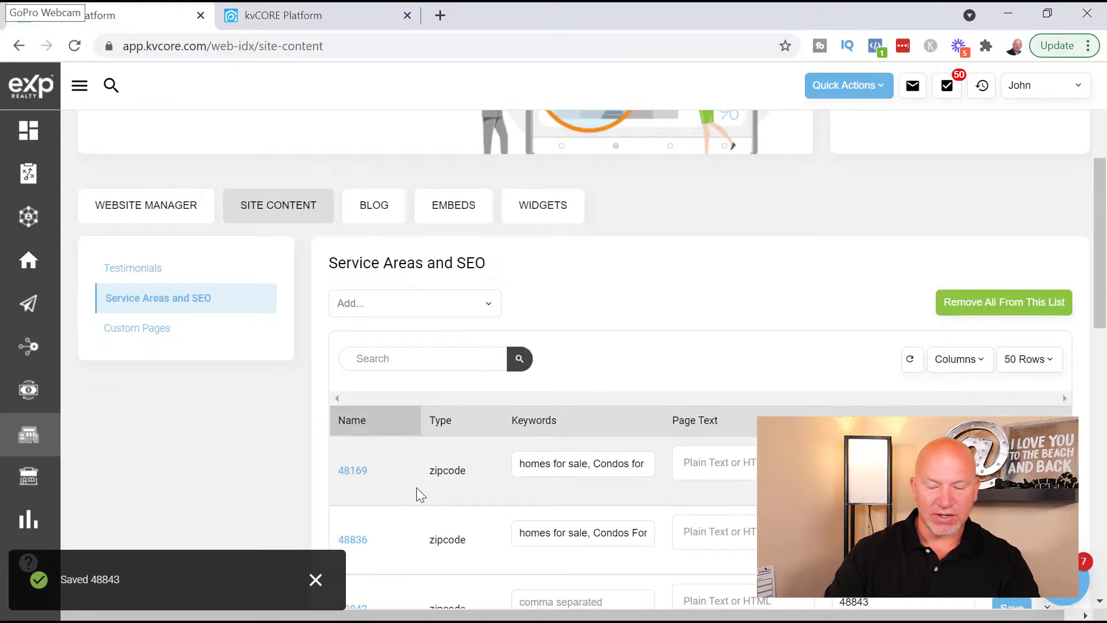
{"action": "scroll", "coordinate": [444, 486], "scroll_direction": "down", "scroll_amount": 1}
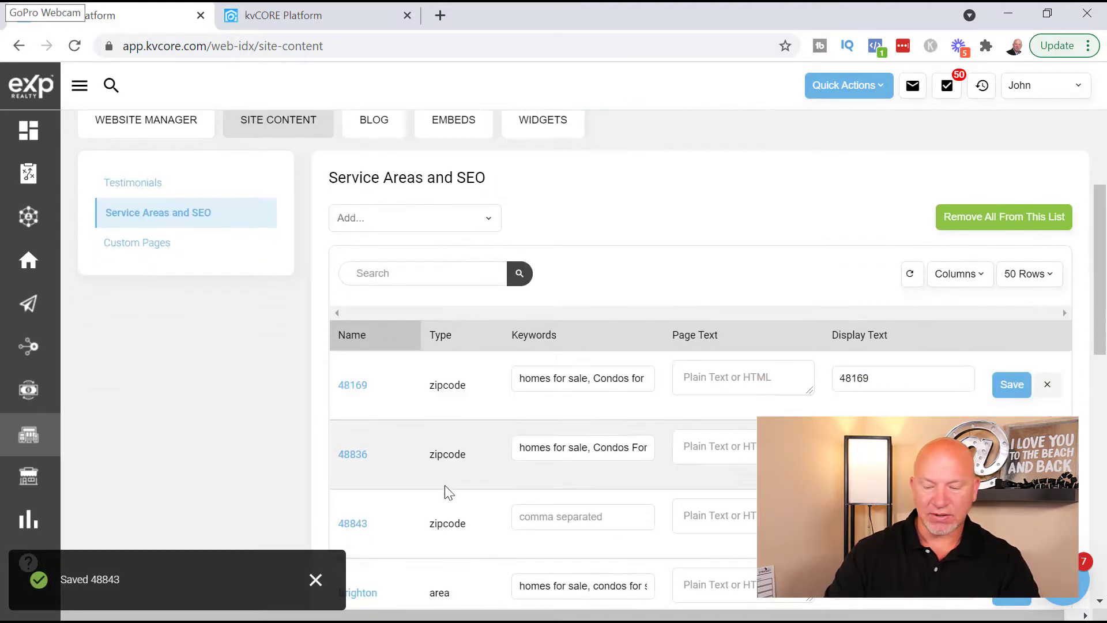
- Save keywords 'Homes for Sale, Condos for sale, Lakefront property for sale, homes on the lake' for 48843
{"action": "left_click", "coordinate": [568, 521]}
{"action": "type", "text": "Ho"}
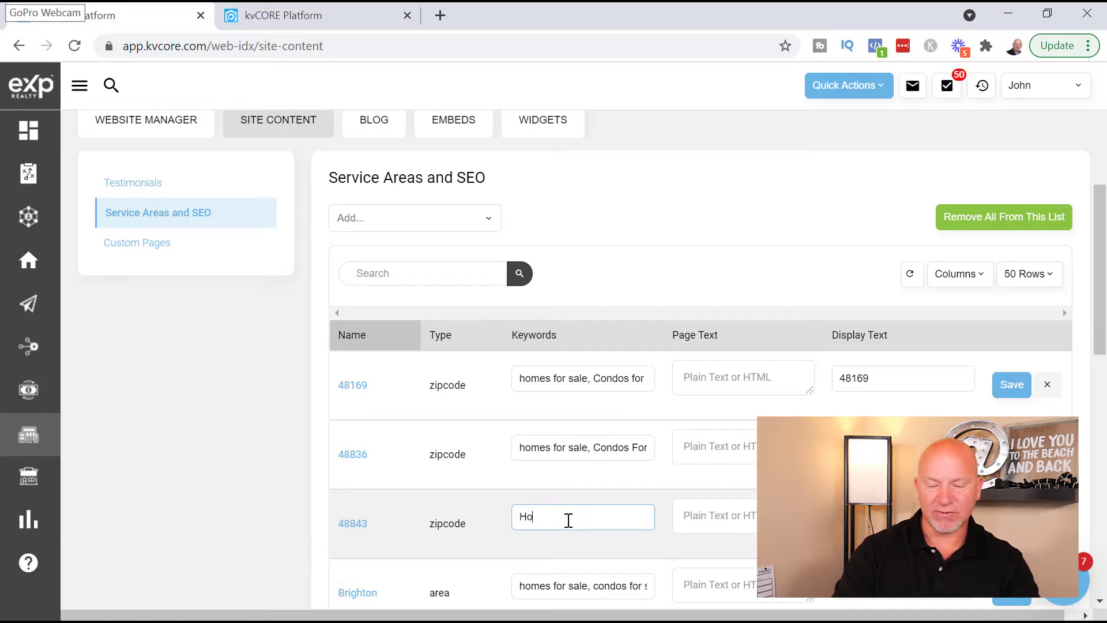
{"action": "type", "text": "mes for Sale, Condos for sale,"}
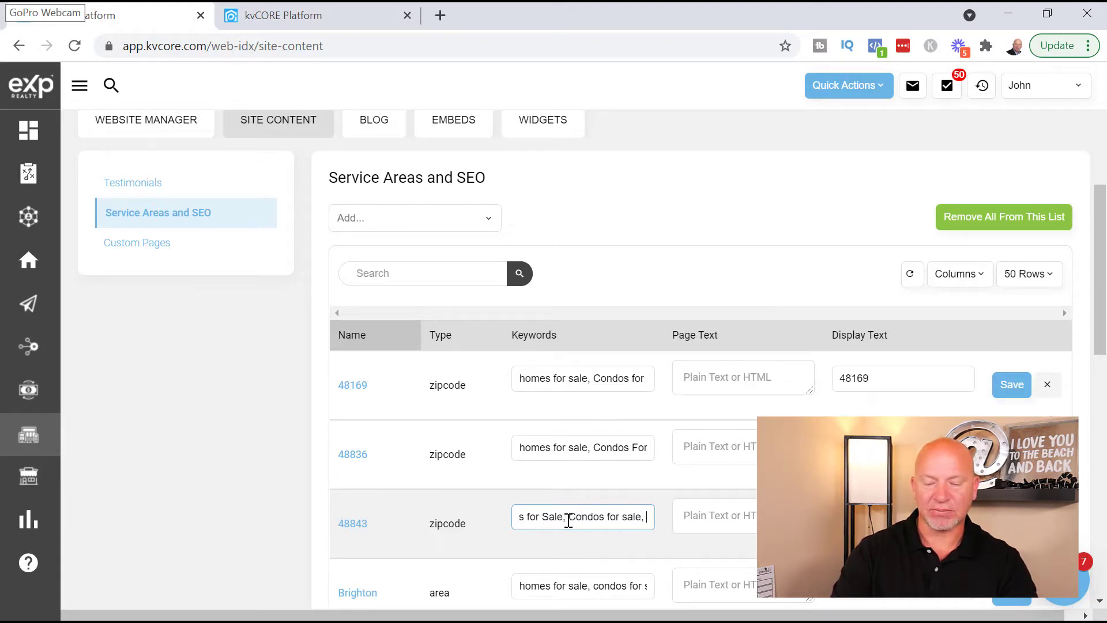
{"action": "type", "text": " Lakefront "}
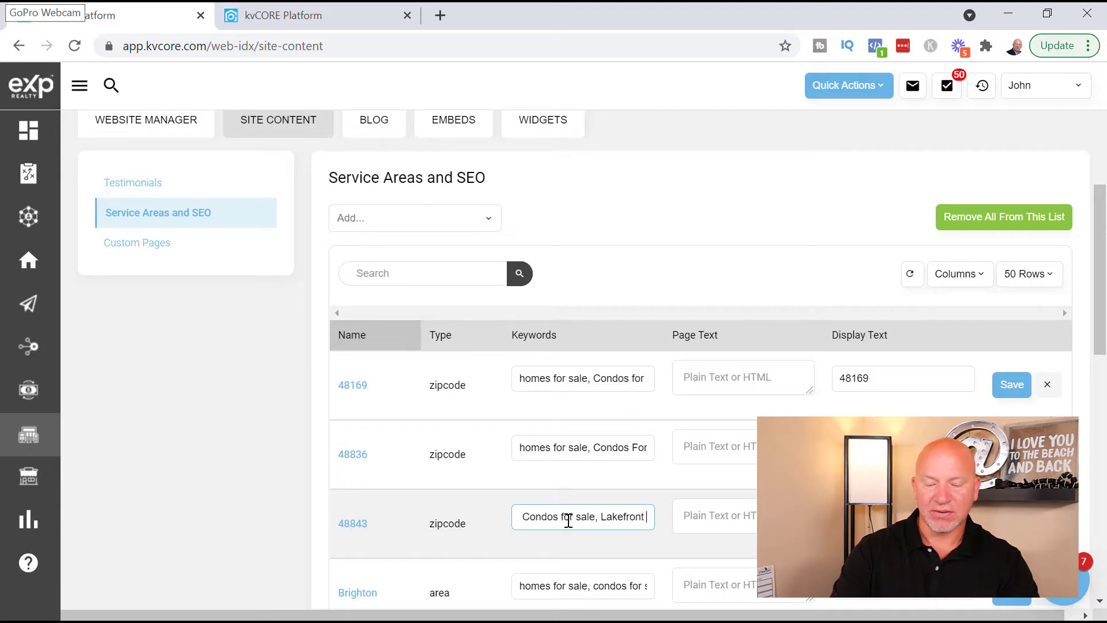
{"action": "type", "text": "proper"}
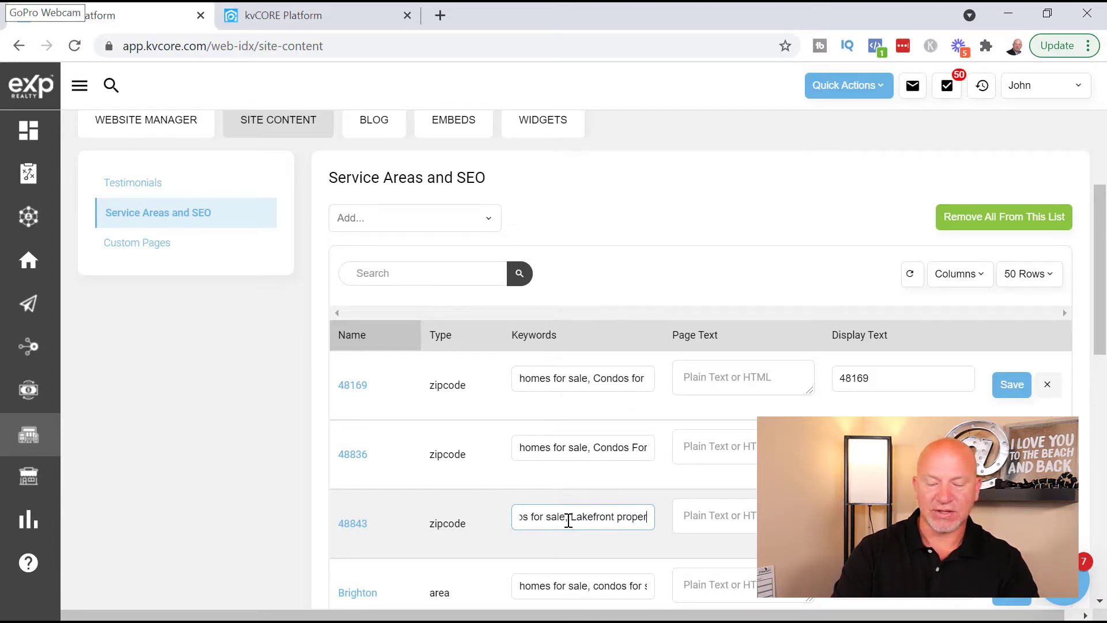
{"action": "type", "text": "ty for sale"}
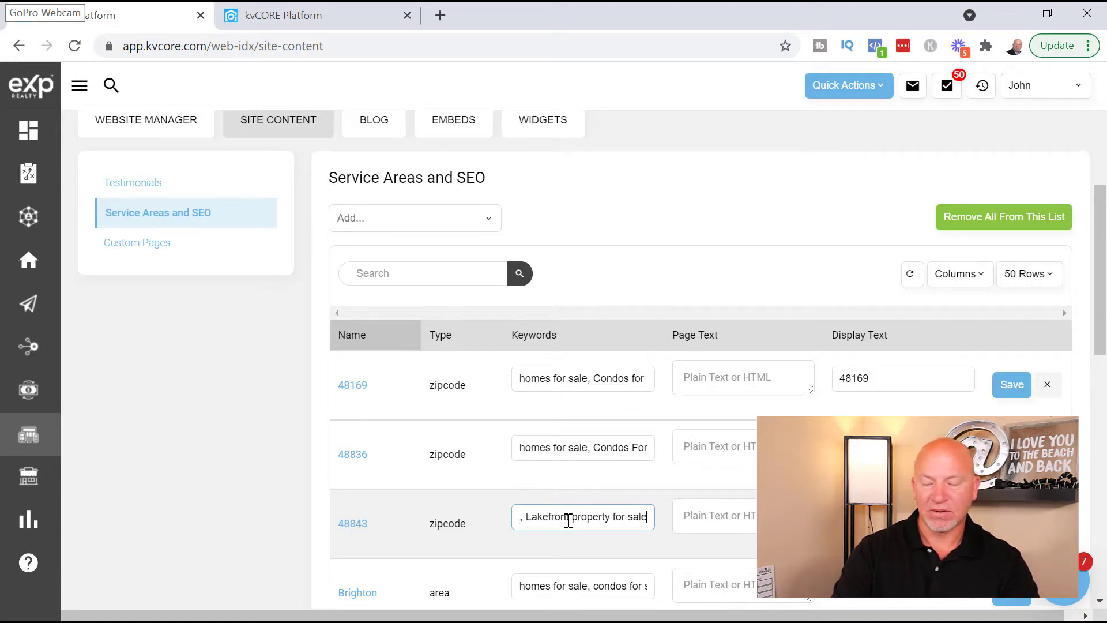
{"action": "type", "text": ", "}
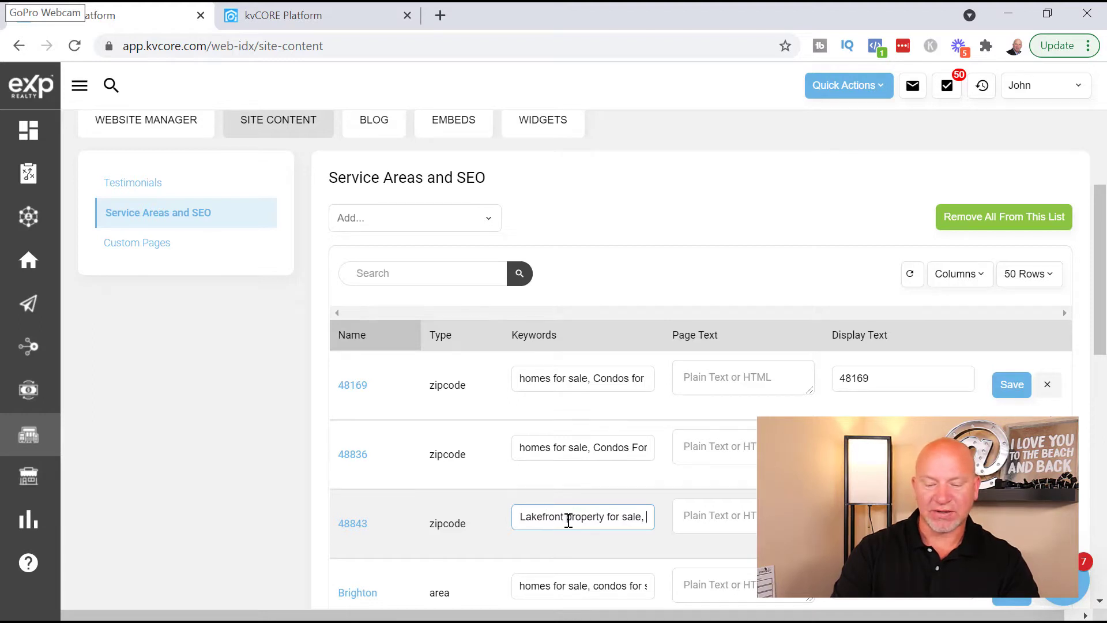
{"action": "type", "text": "homes "}
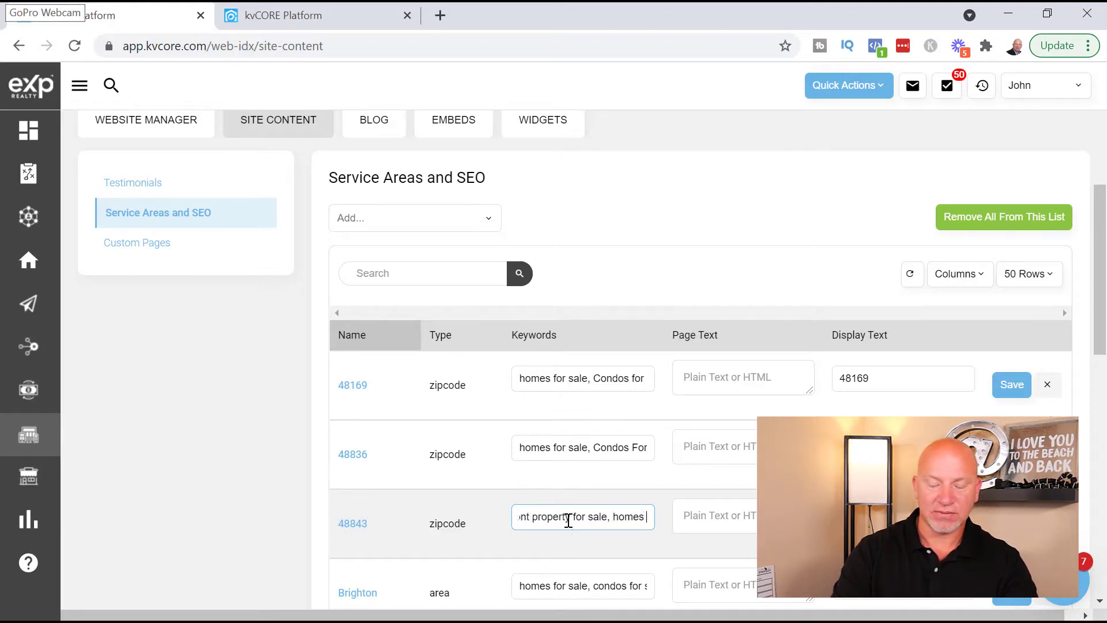
{"action": "type", "text": "on the lake"}
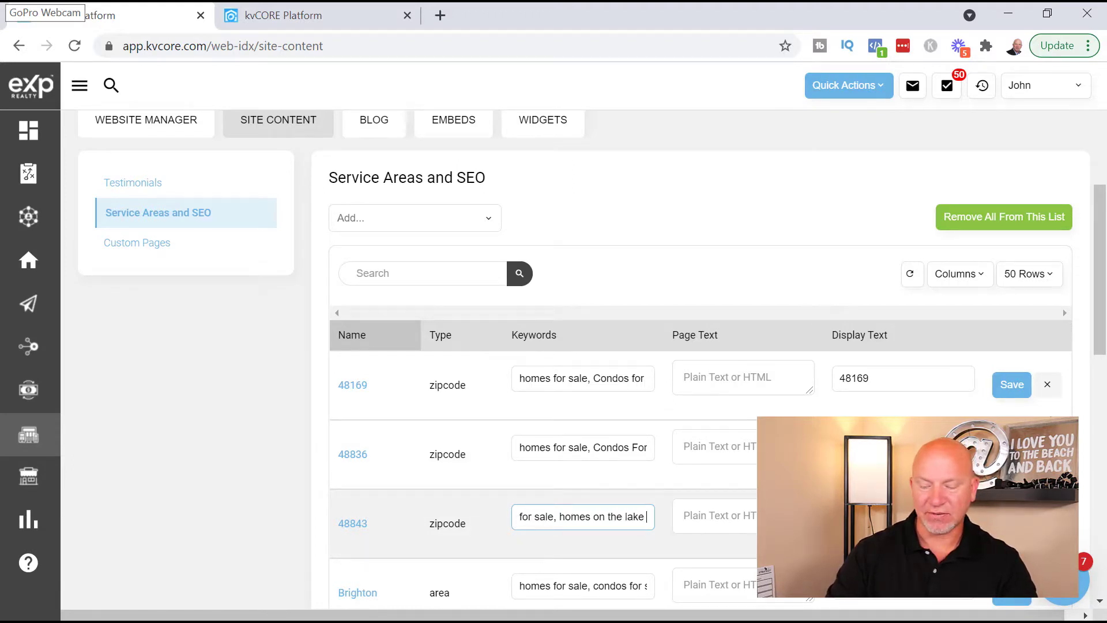
{"action": "left_click", "coordinate": [1012, 523]}
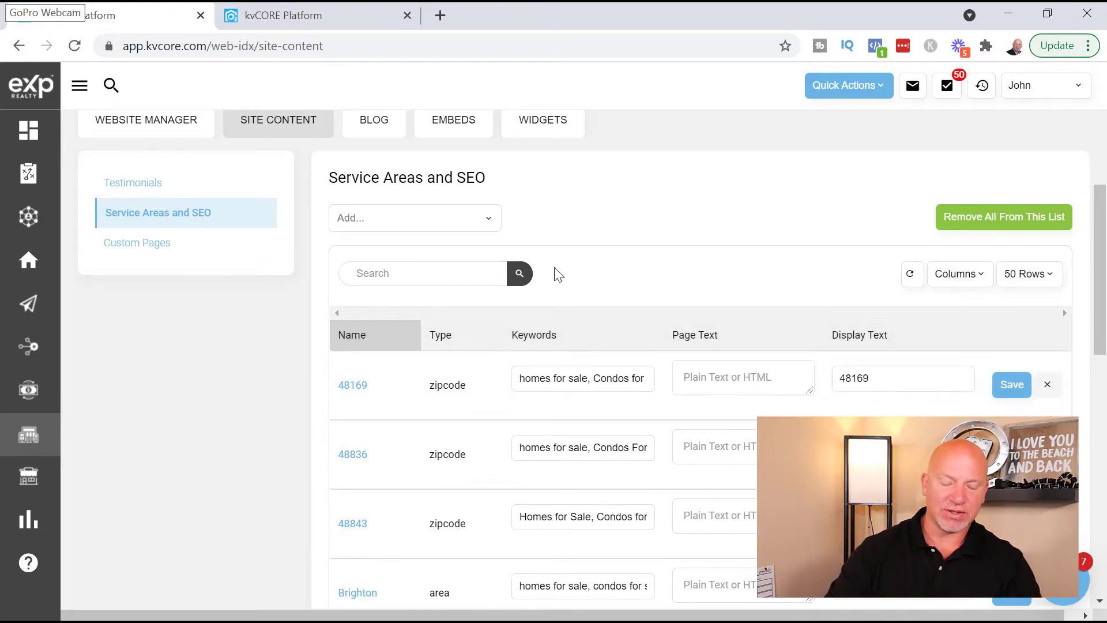
- Search 'howell' and add HOWELLS BRIGHTON BEACH SUB as a service area
{"action": "left_click", "coordinate": [384, 222]}
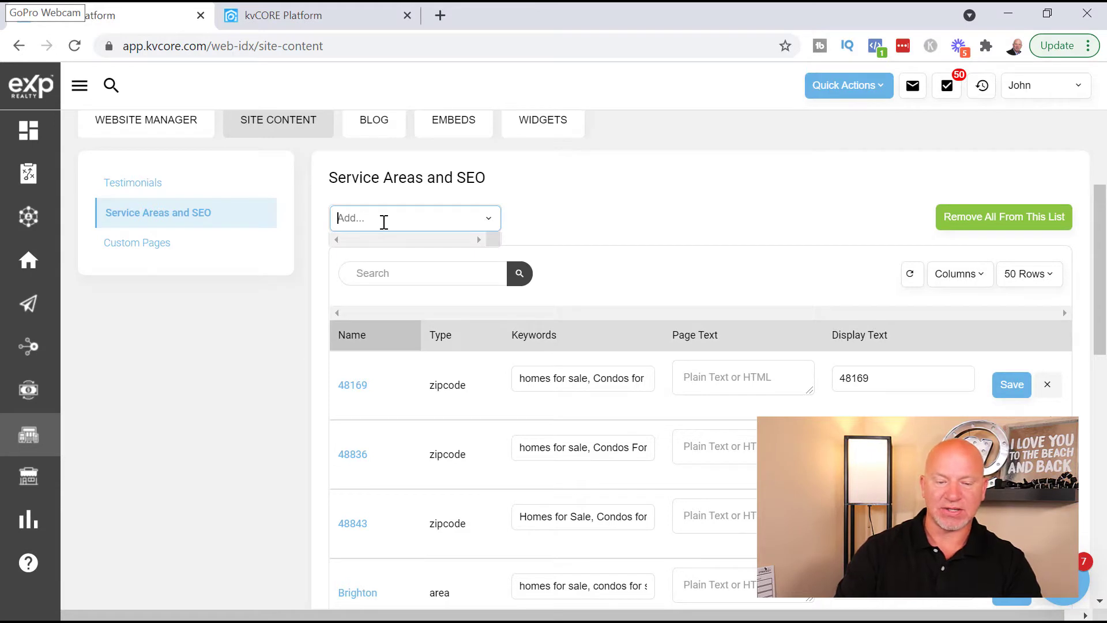
{"action": "type", "text": "howell"}
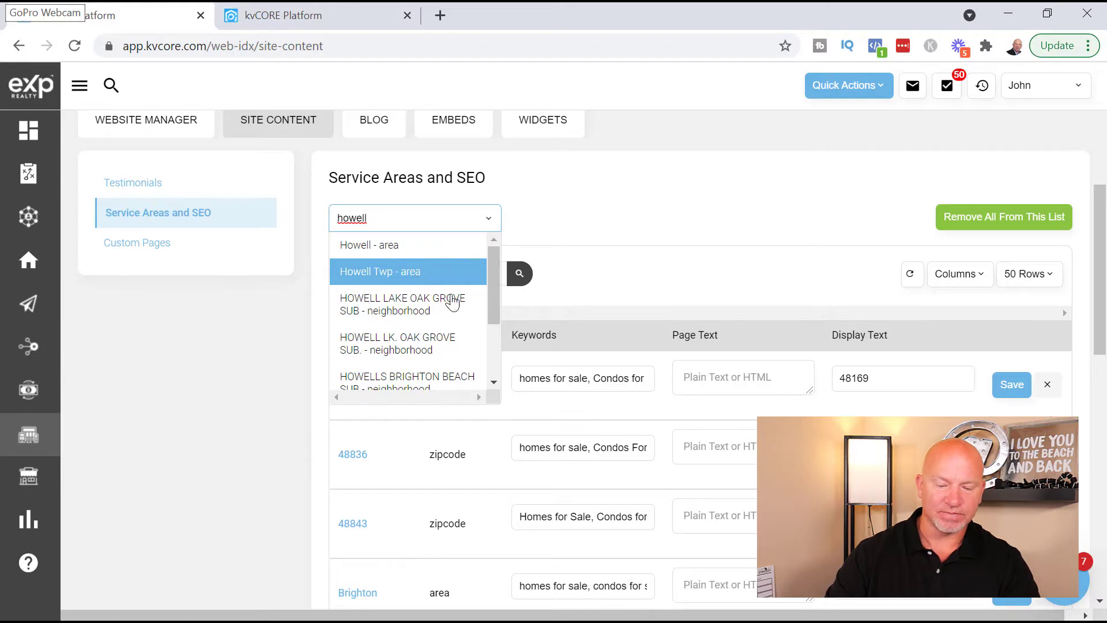
{"action": "scroll", "coordinate": [450, 352], "scroll_direction": "down", "scroll_amount": 2}
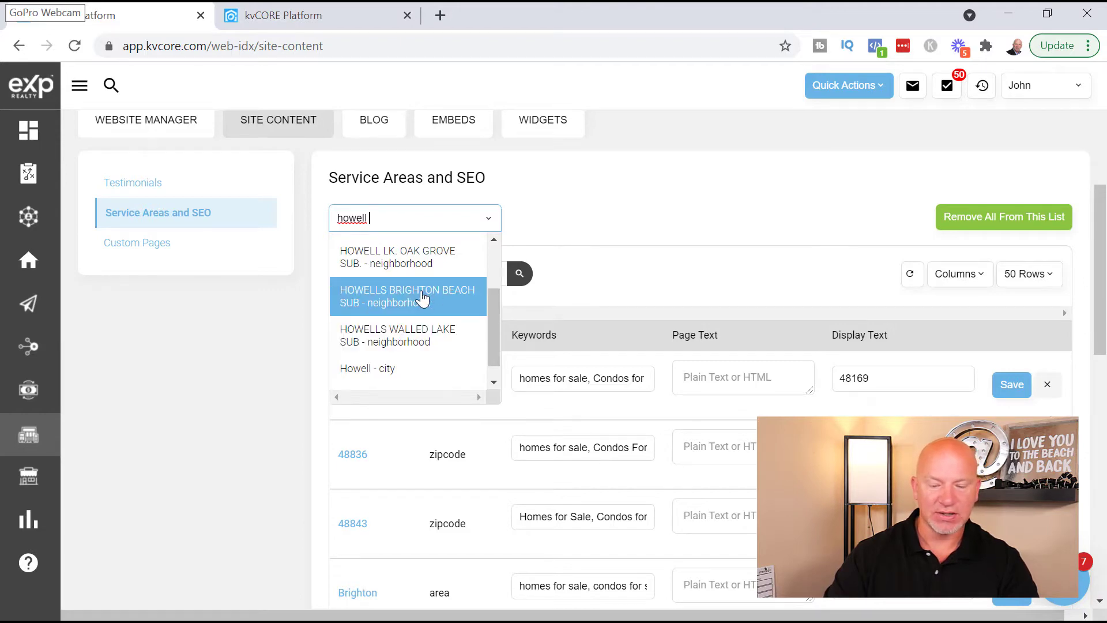
{"action": "left_click", "coordinate": [423, 297]}
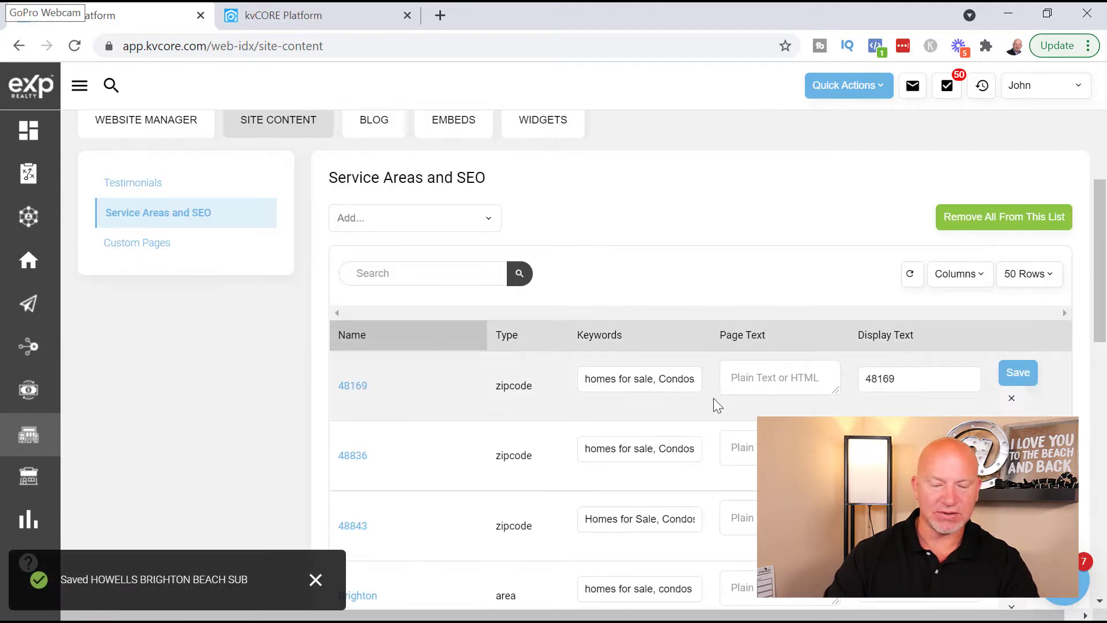
{"action": "scroll", "coordinate": [546, 379], "scroll_direction": "down", "scroll_amount": 9}
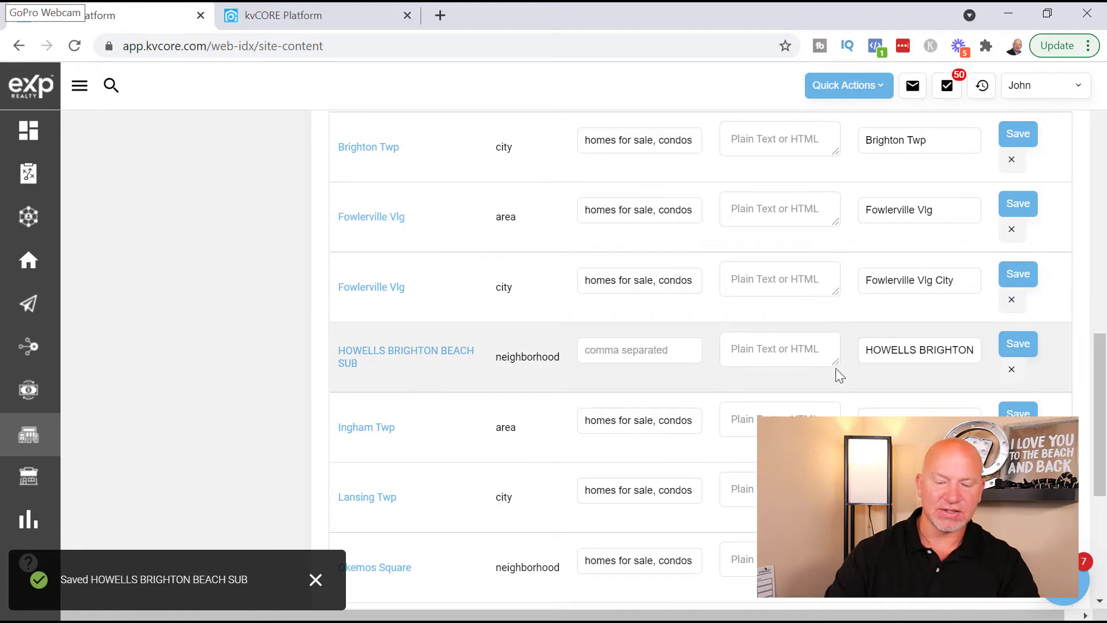
- Save HOWELLS BRIGHTON BEACH SUB keywords including condos for sale and lakefront property for sale
{"action": "left_click", "coordinate": [631, 346]}
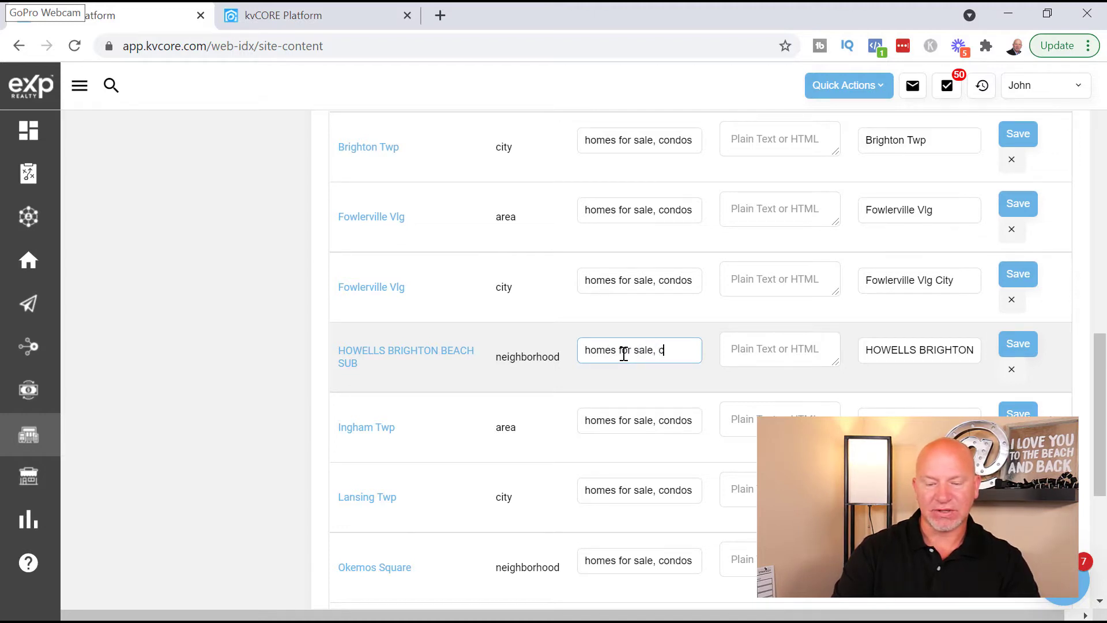
{"action": "type", "text": "for sale, "}
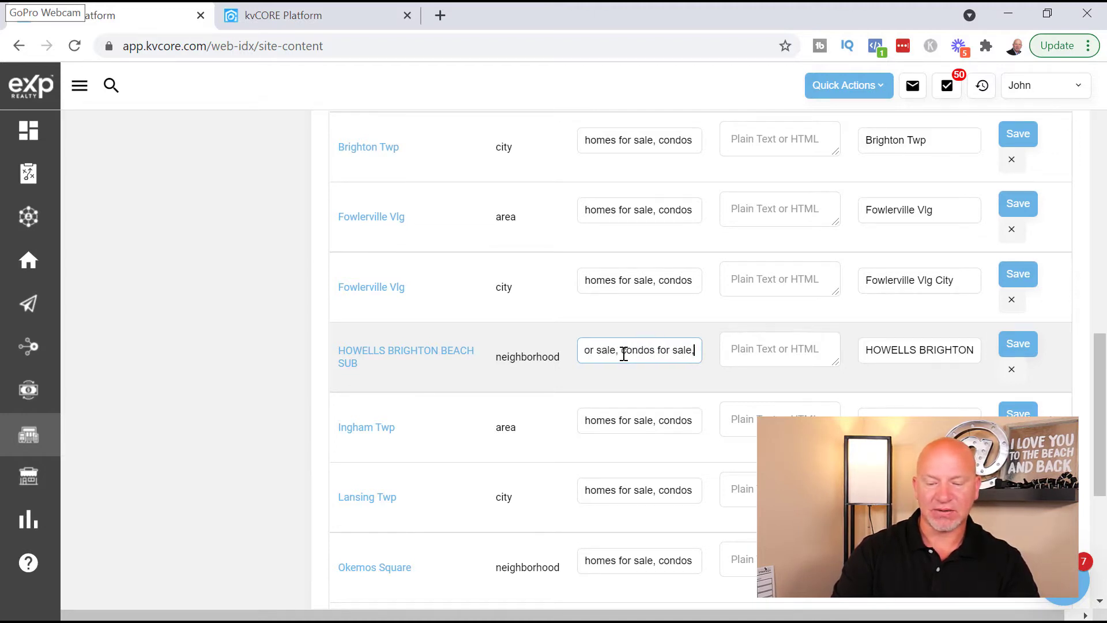
{"action": "type", "text": "lakefo"}
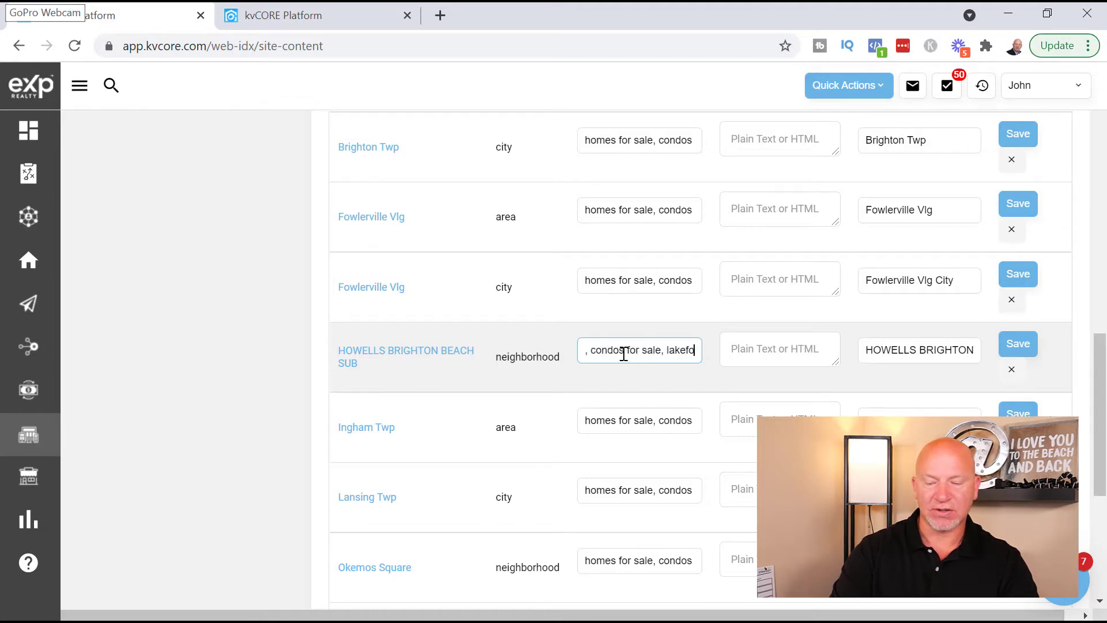
{"action": "key", "text": "BackSpace"}
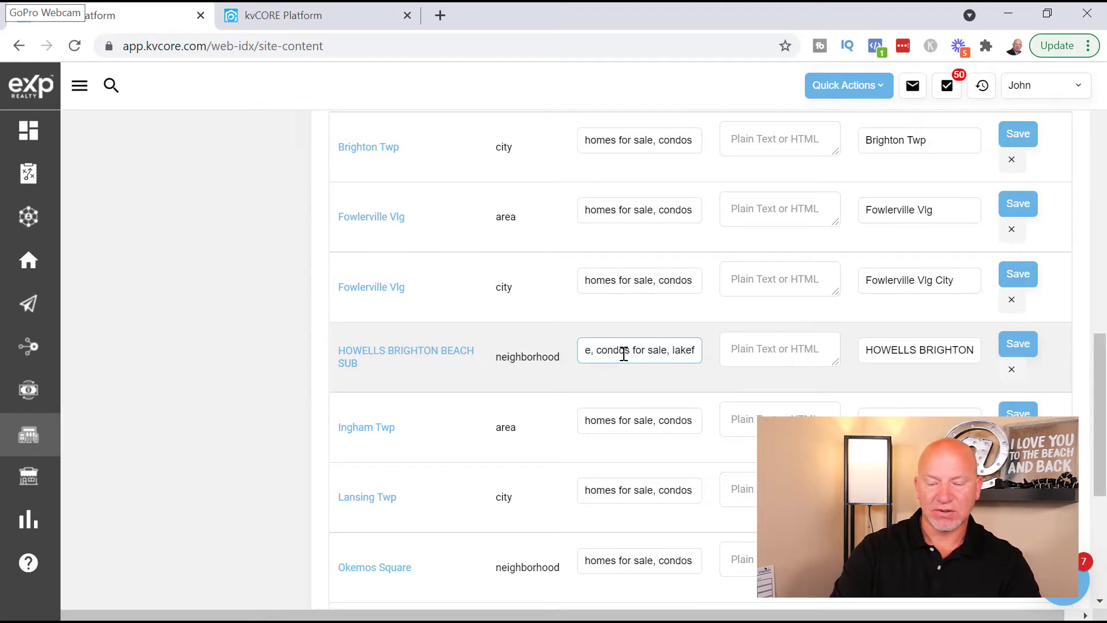
{"action": "type", "text": "front preopr"}
{"action": "key", "text": "BackSpace"}
{"action": "key", "text": "BackSpace"}
{"action": "key", "text": "BackSpace"}
{"action": "key", "text": "BackSpace"}
{"action": "type", "text": "operty for sale"}
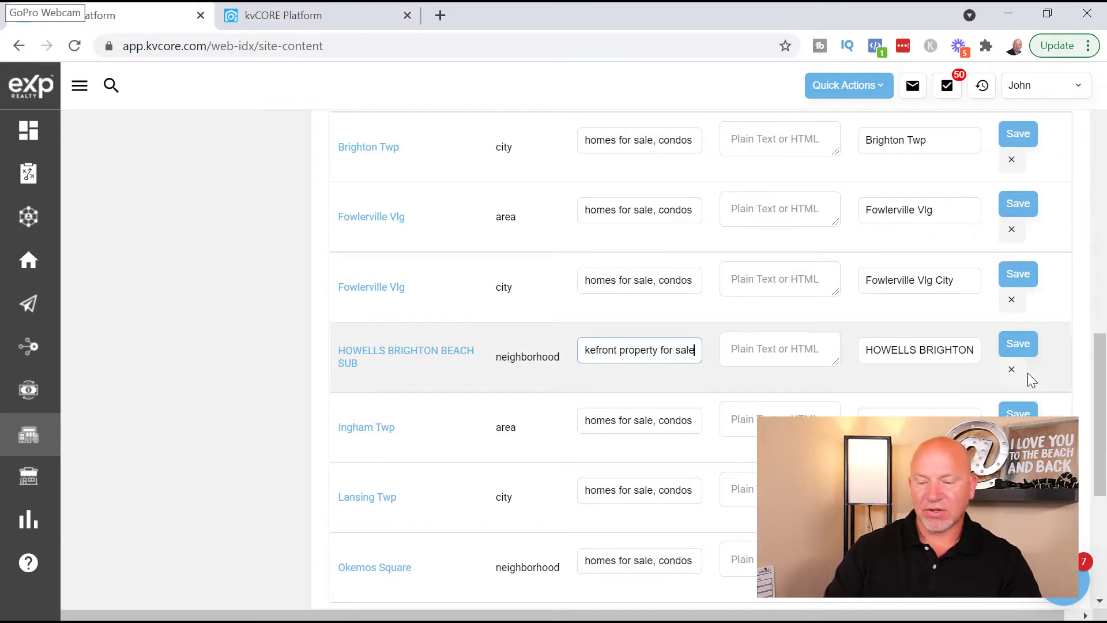
{"action": "left_click", "coordinate": [1015, 354]}
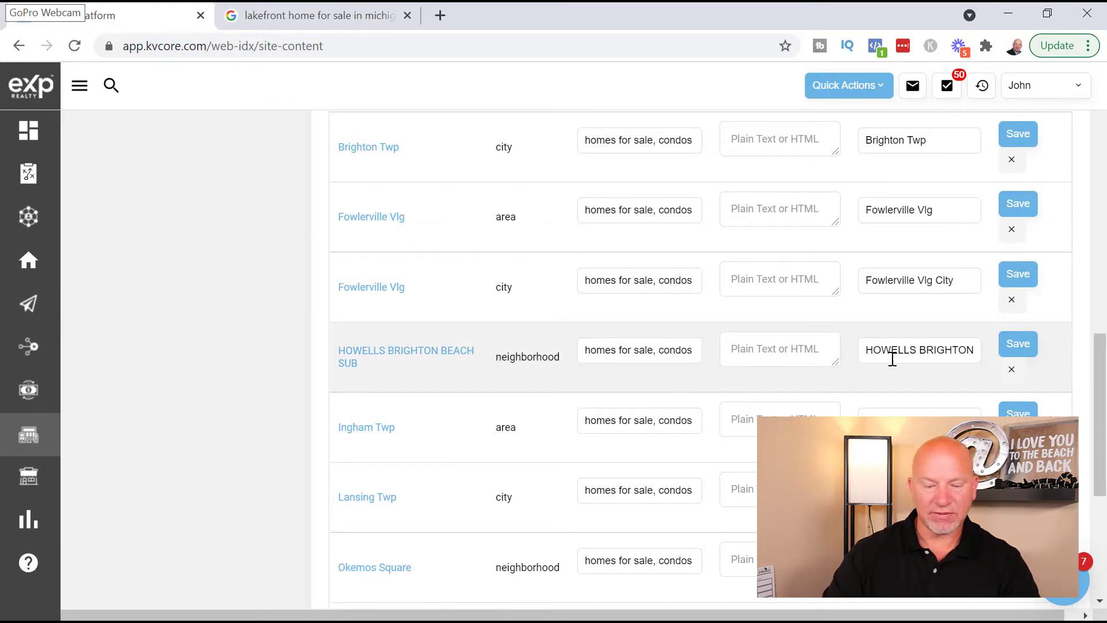
- Search the Add... field for 'red ced' to find the Red Cedar neighborhoods
{"action": "scroll", "coordinate": [477, 404], "scroll_direction": "up", "scroll_amount": 8}
{"action": "scroll", "coordinate": [470, 366], "scroll_direction": "up", "scroll_amount": 3}
{"action": "left_click", "coordinate": [387, 312]}
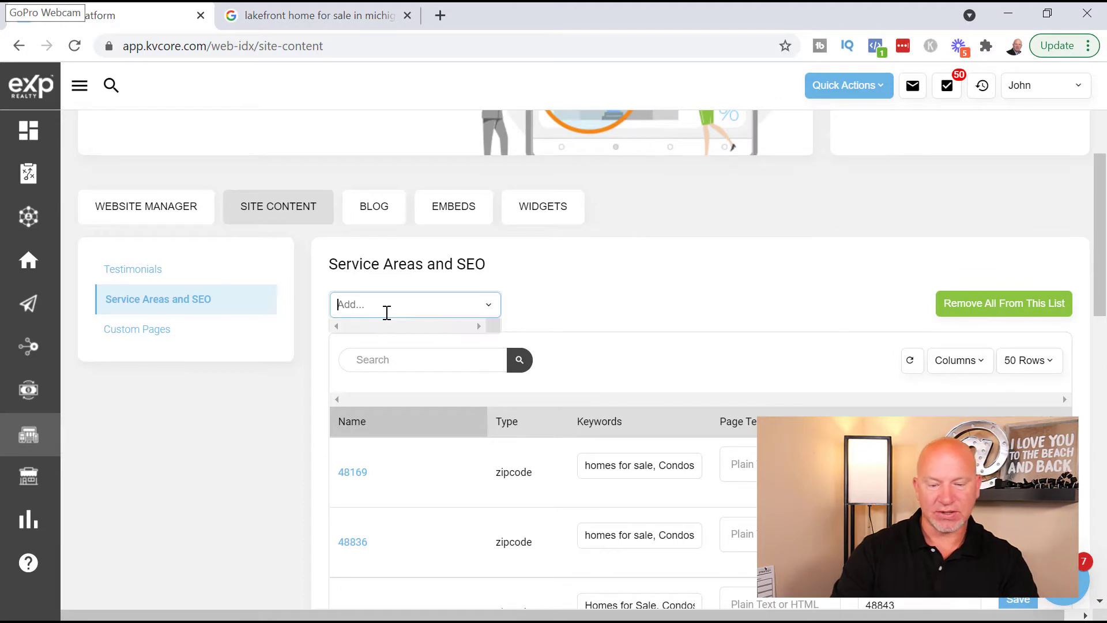
{"action": "type", "text": "red ced"}
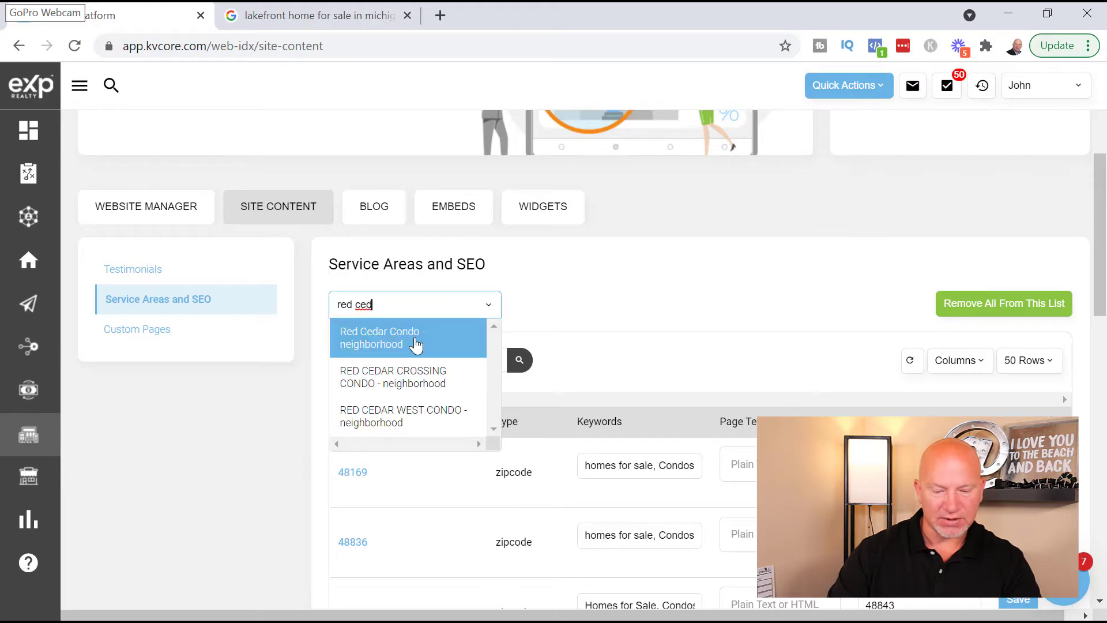
- Add RED CEDAR CROSSING CONDO as a service area with keywords 'homes for sale, condos for sale'
{"action": "left_click", "coordinate": [435, 376]}
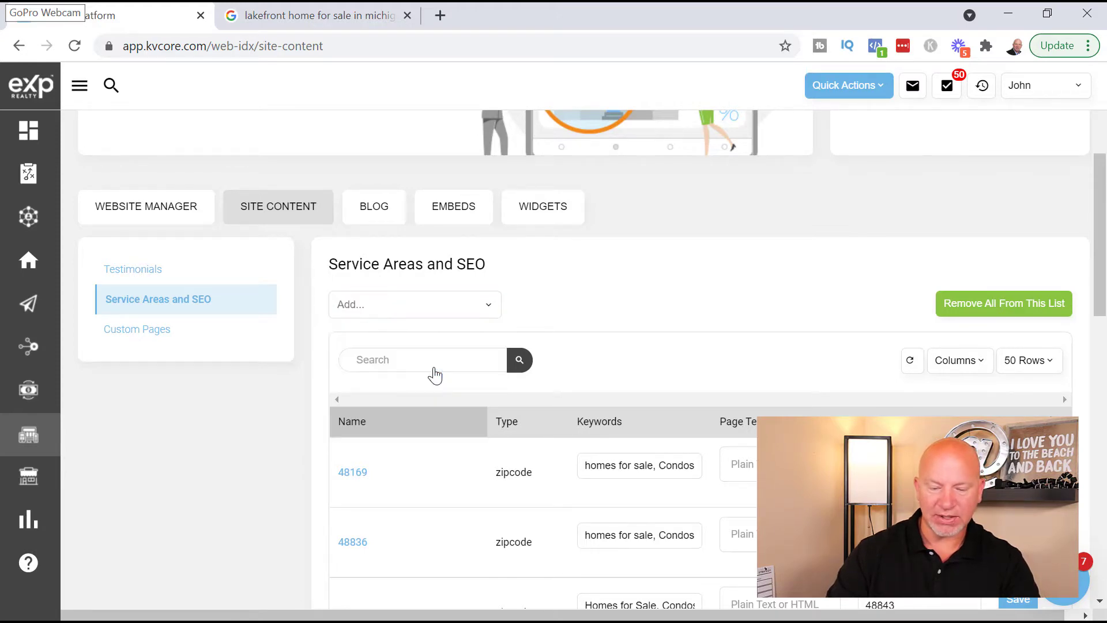
{"action": "scroll", "coordinate": [550, 398], "scroll_direction": "down", "scroll_amount": 4}
{"action": "scroll", "coordinate": [551, 398], "scroll_direction": "down", "scroll_amount": 10}
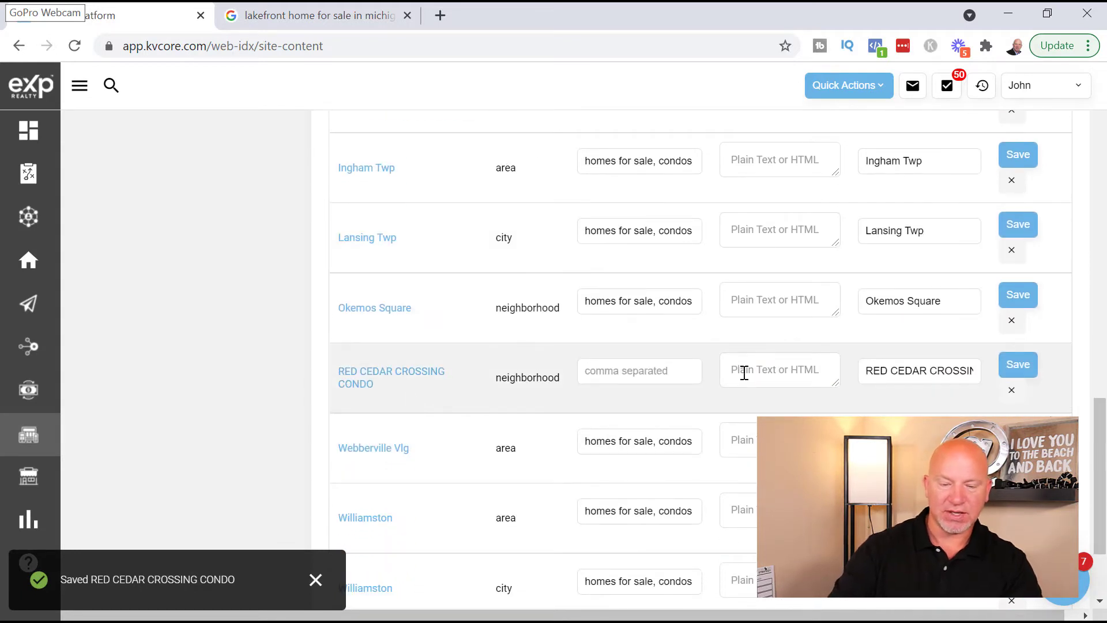
{"action": "left_click", "coordinate": [628, 376]}
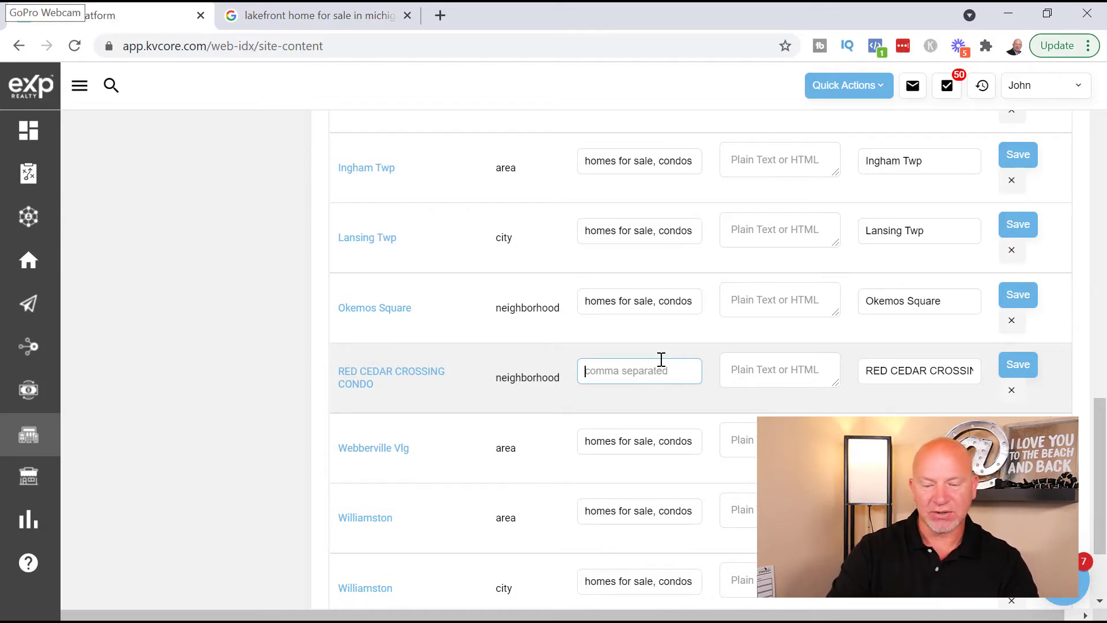
{"action": "type", "text": "homes for sale,"}
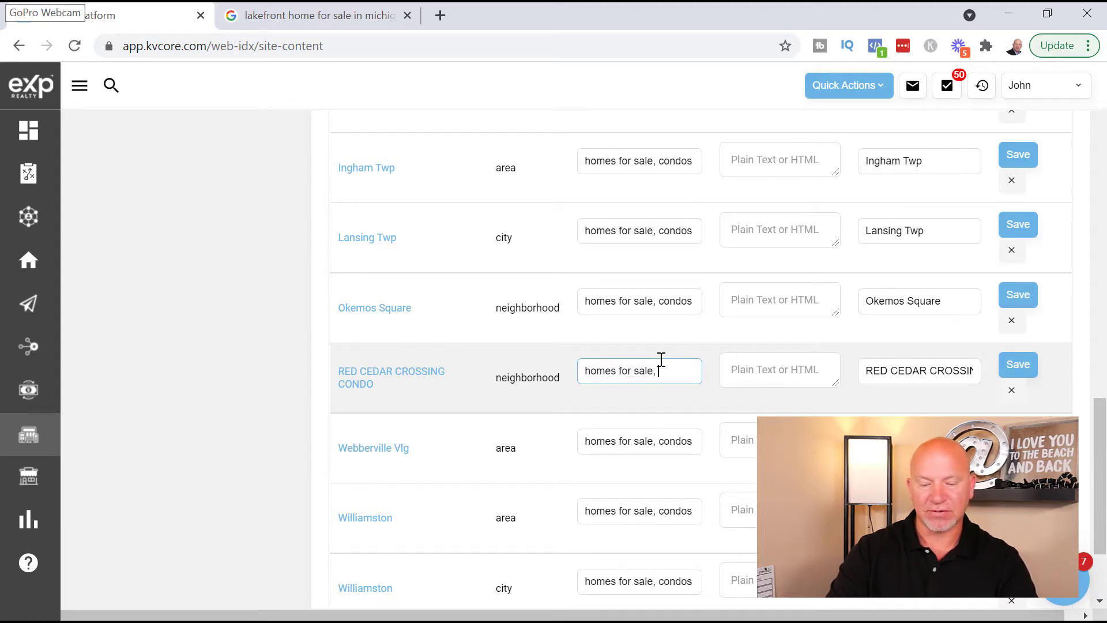
{"action": "type", "text": " condos for sale"}
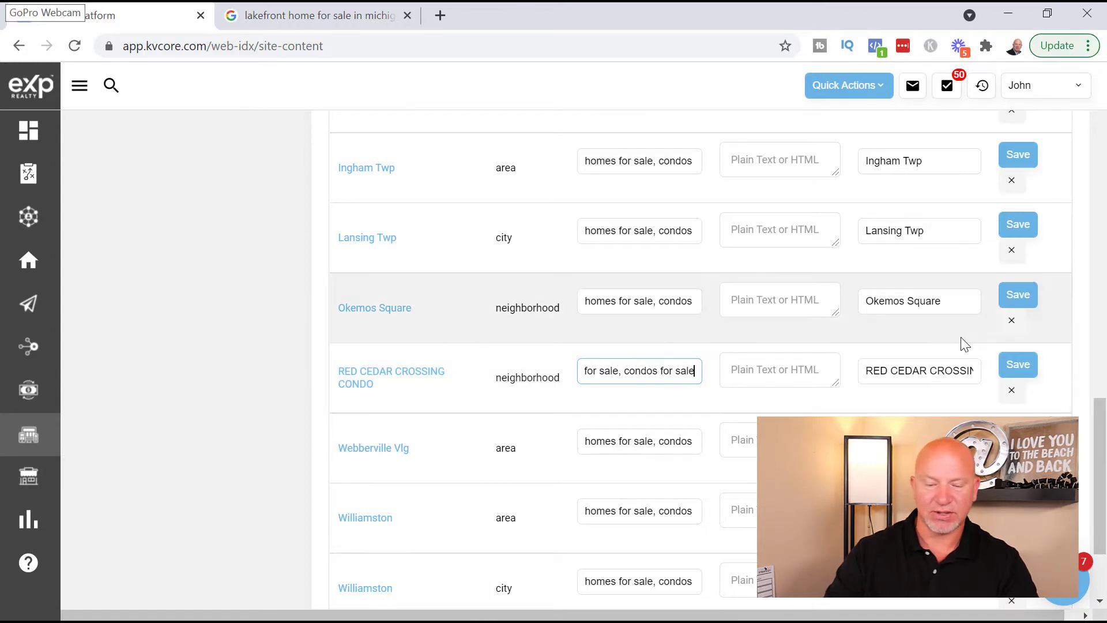
{"action": "left_click", "coordinate": [1016, 367]}
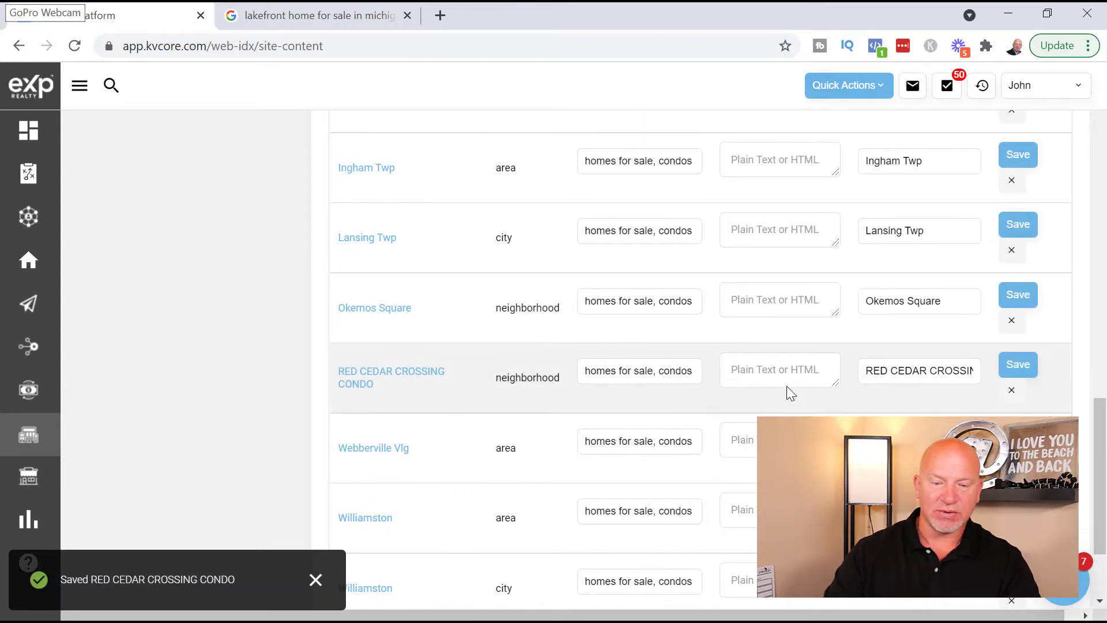
{"action": "scroll", "coordinate": [618, 386], "scroll_direction": "up", "scroll_amount": 3}
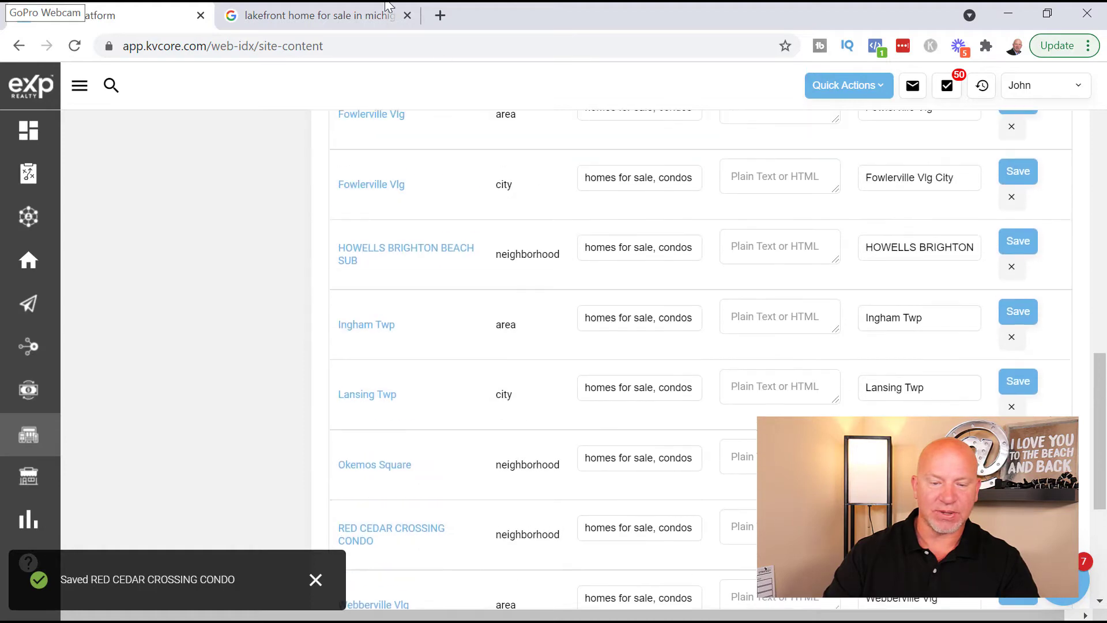
- Load the agent's live website and scroll down to its Areas We Cover list
{"action": "left_click", "coordinate": [440, 15]}
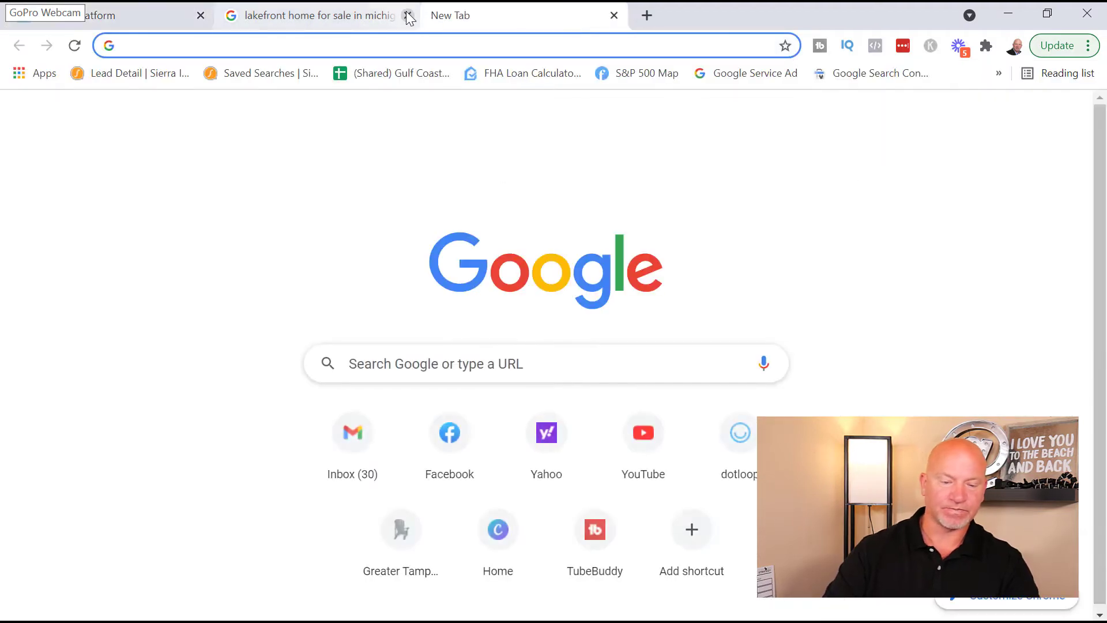
{"action": "left_click", "coordinate": [407, 15]}
{"action": "left_click", "coordinate": [333, 42]}
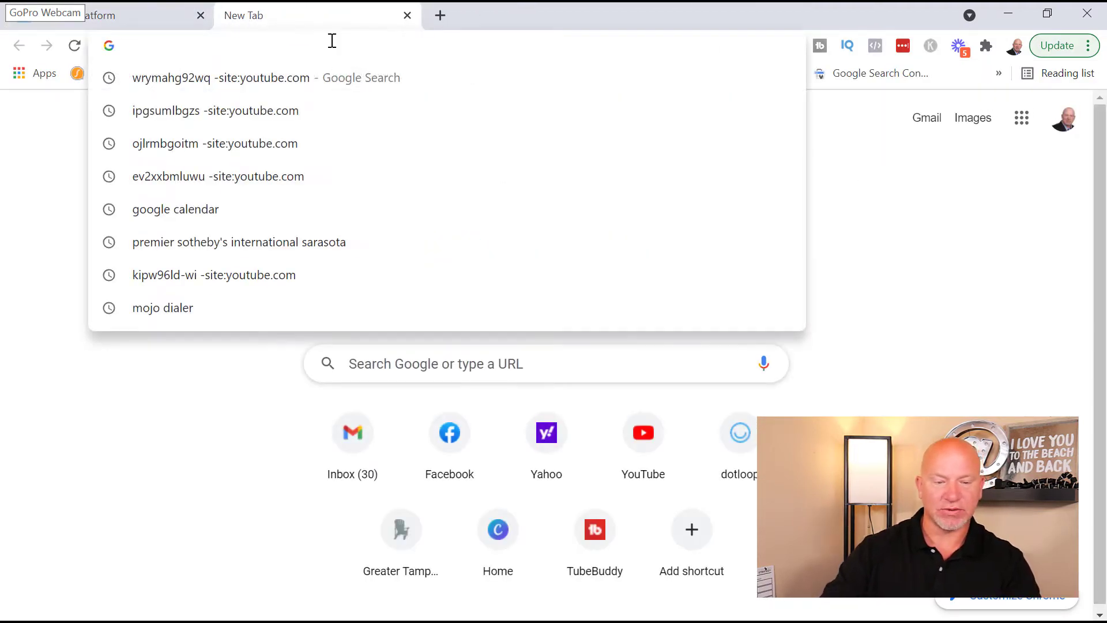
{"action": "type", "text": "homesbyjohnandkeri.com"}
{"action": "key", "text": "Return"}
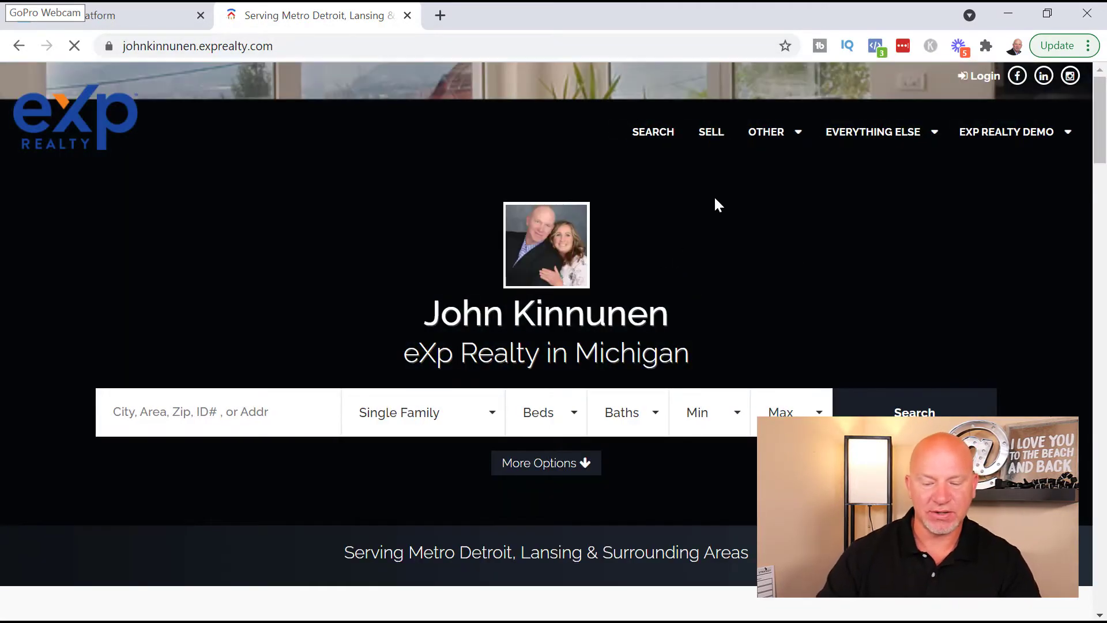
{"action": "scroll", "coordinate": [675, 207], "scroll_direction": "down", "scroll_amount": 9}
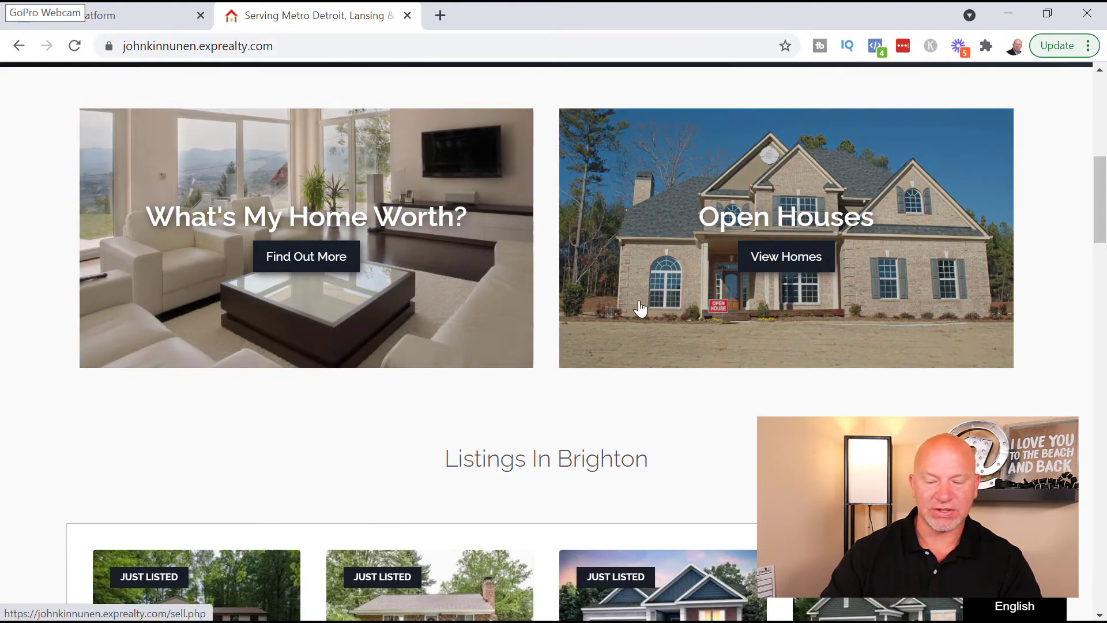
{"action": "scroll", "coordinate": [783, 337], "scroll_direction": "down", "scroll_amount": 9}
{"action": "scroll", "coordinate": [782, 336], "scroll_direction": "down", "scroll_amount": 15}
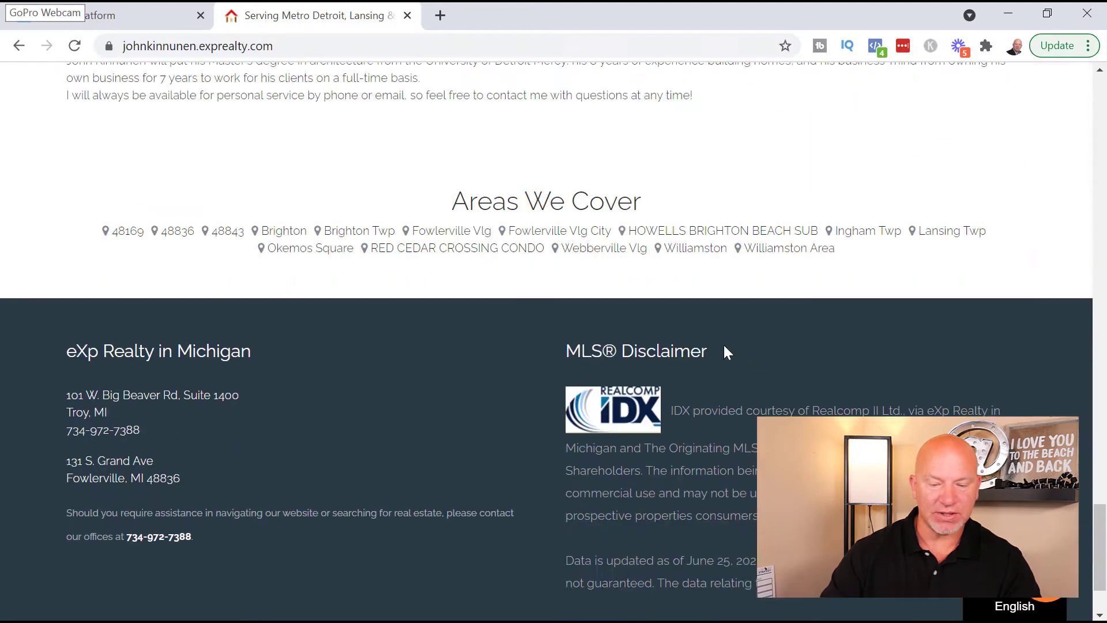
{"action": "scroll", "coordinate": [313, 216], "scroll_direction": "up", "scroll_amount": 1}
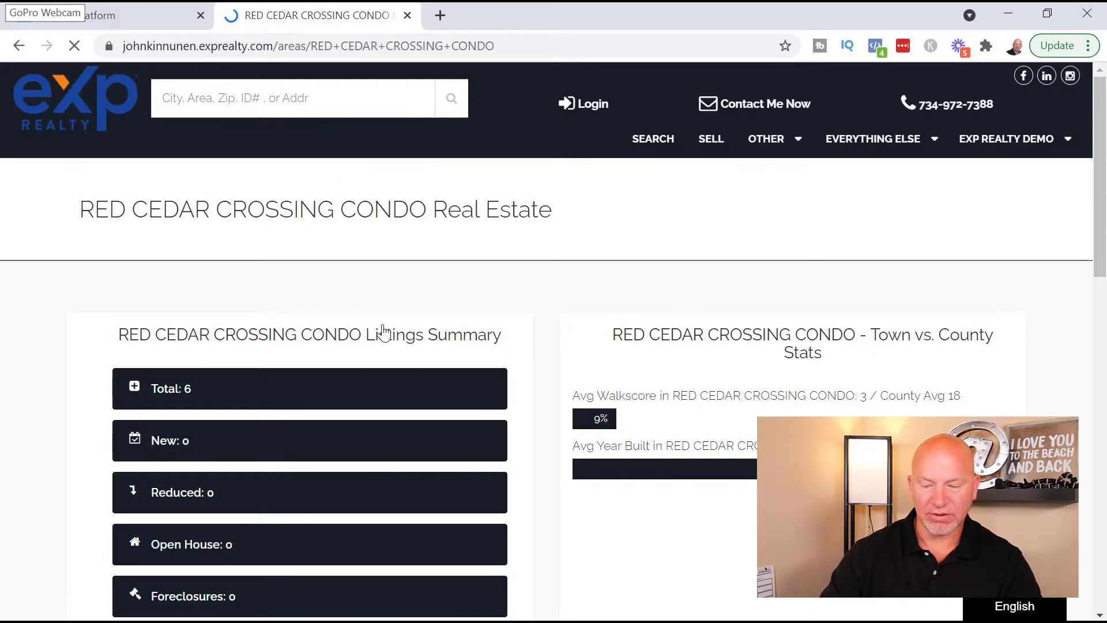
- Scroll through the RED CEDAR CROSSING CONDO area page summary
{"action": "scroll", "coordinate": [633, 369], "scroll_direction": "down", "scroll_amount": 7}
{"action": "scroll", "coordinate": [561, 406], "scroll_direction": "down", "scroll_amount": 8}
{"action": "scroll", "coordinate": [537, 367], "scroll_direction": "up", "scroll_amount": 6}
{"action": "scroll", "coordinate": [538, 368], "scroll_direction": "up", "scroll_amount": 3}
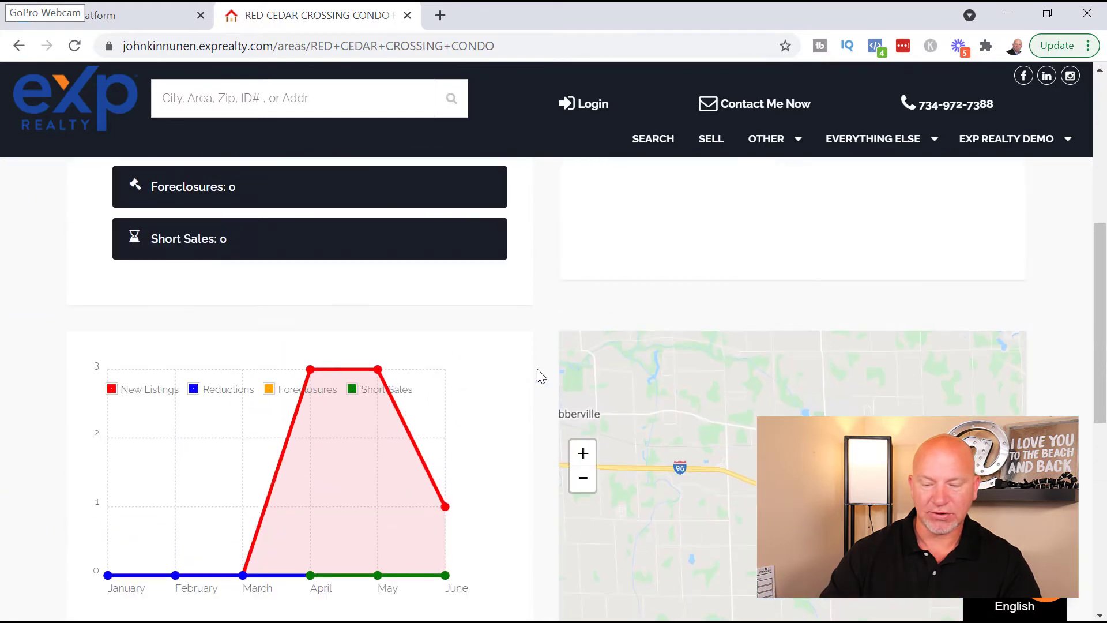
{"action": "scroll", "coordinate": [538, 368], "scroll_direction": "down", "scroll_amount": 3}
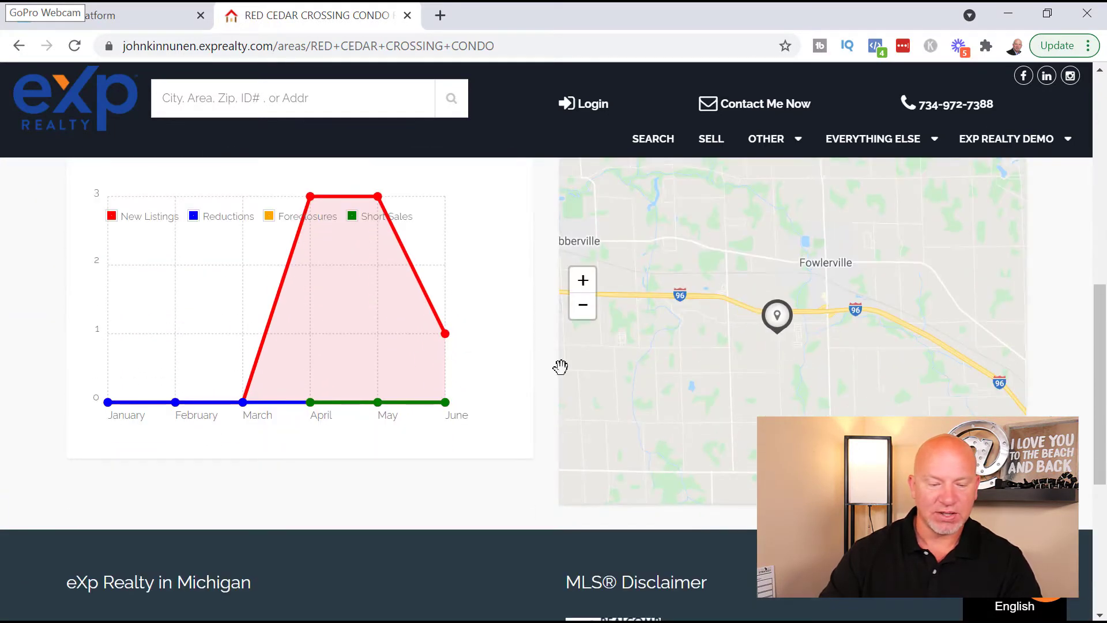
{"action": "scroll", "coordinate": [558, 369], "scroll_direction": "up", "scroll_amount": 8}
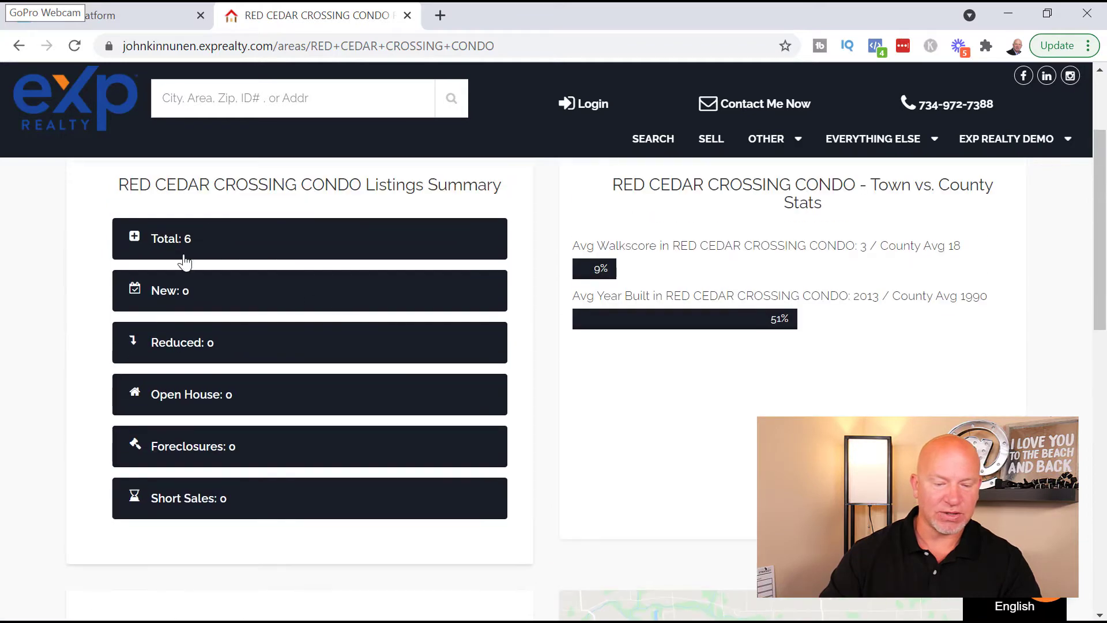
- View all 6 Red Cedar Crossing Condo listings and review the cards and price stats
{"action": "left_click", "coordinate": [135, 244]}
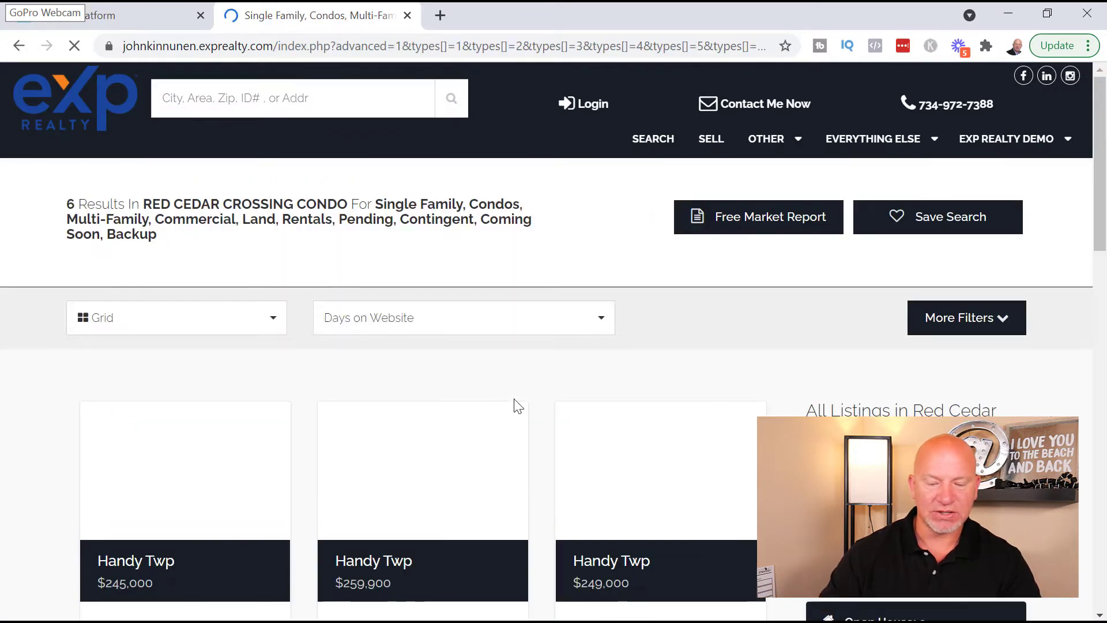
{"action": "scroll", "coordinate": [615, 354], "scroll_direction": "down", "scroll_amount": 2}
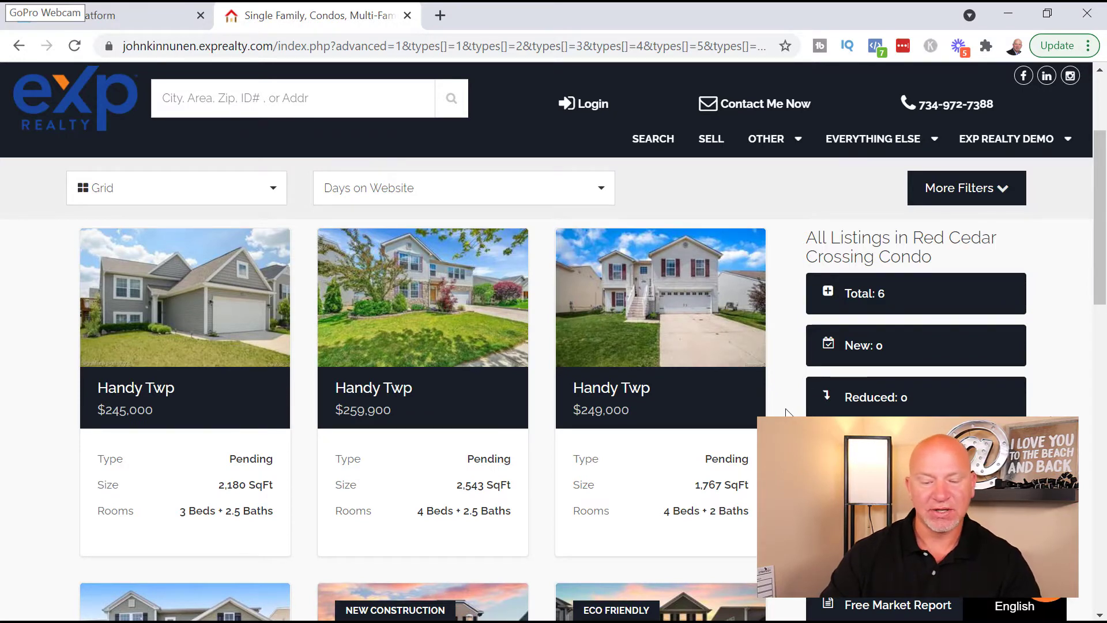
{"action": "scroll", "coordinate": [782, 414], "scroll_direction": "down", "scroll_amount": 2}
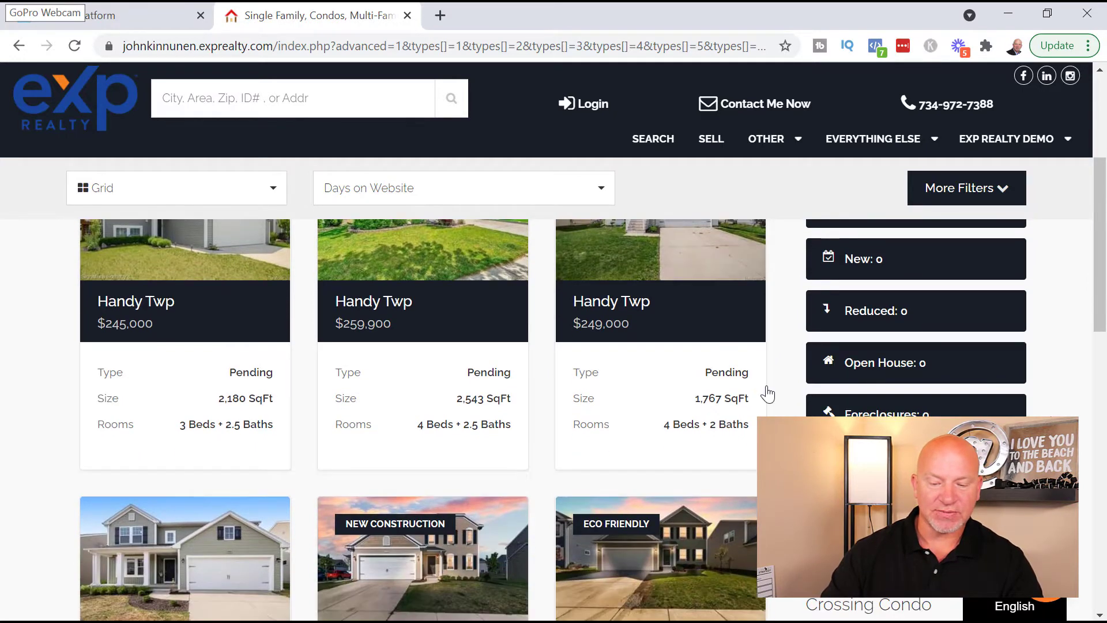
{"action": "scroll", "coordinate": [767, 391], "scroll_direction": "down", "scroll_amount": 4}
{"action": "scroll", "coordinate": [735, 448], "scroll_direction": "down", "scroll_amount": 3}
{"action": "scroll", "coordinate": [708, 467], "scroll_direction": "up", "scroll_amount": 5}
{"action": "scroll", "coordinate": [693, 432], "scroll_direction": "up", "scroll_amount": 6}
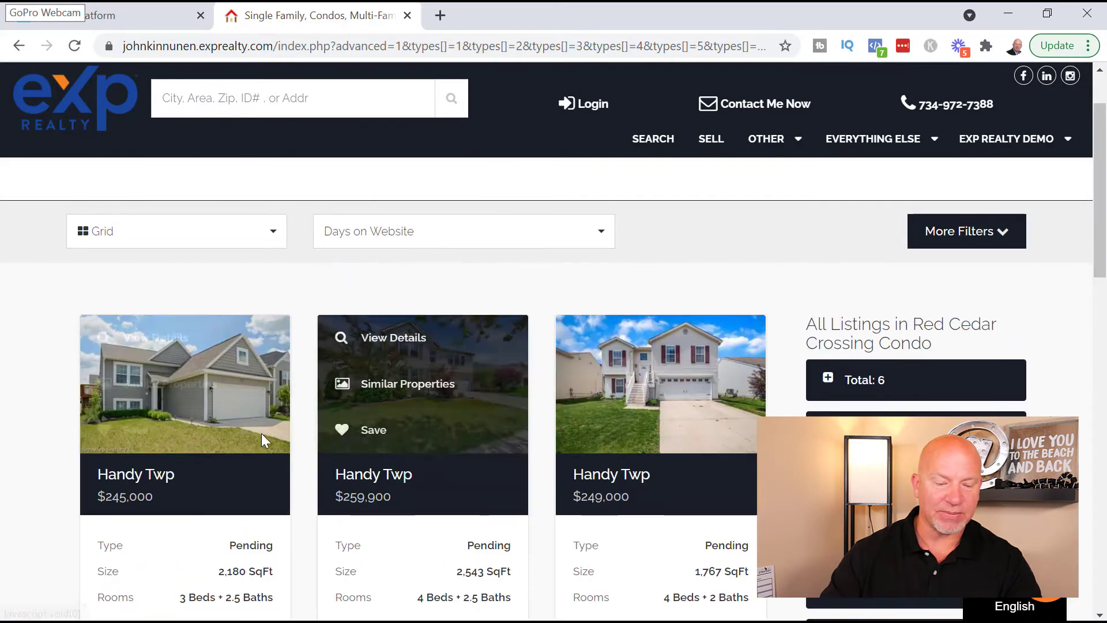
{"action": "left_click", "coordinate": [164, 345]}
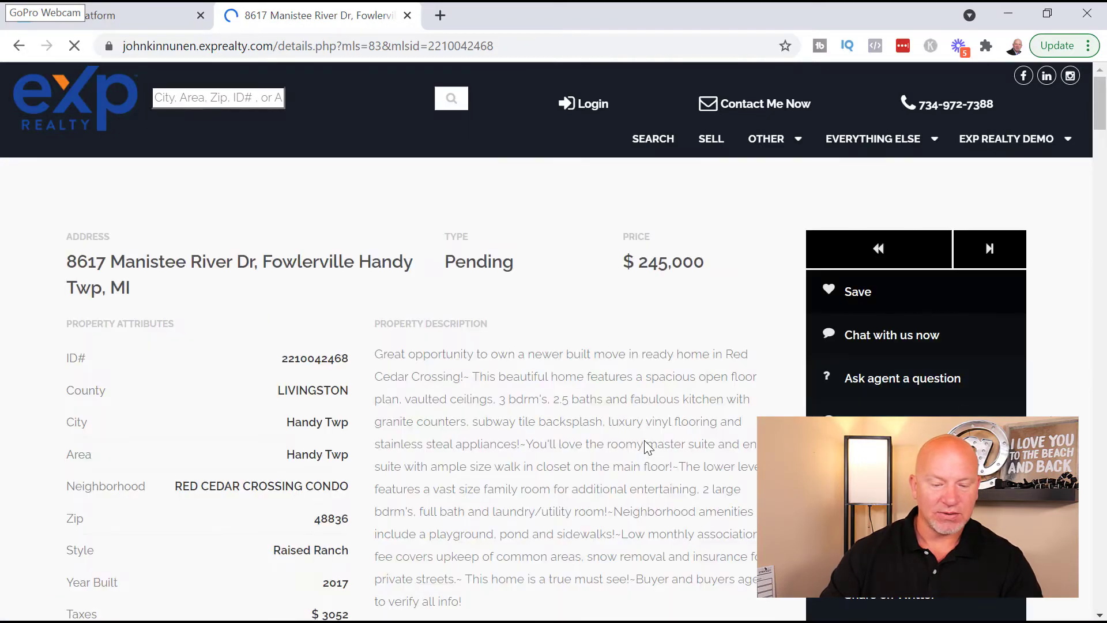
{"action": "scroll", "coordinate": [470, 441], "scroll_direction": "down", "scroll_amount": 12}
{"action": "scroll", "coordinate": [492, 494], "scroll_direction": "down", "scroll_amount": 20}
{"action": "scroll", "coordinate": [585, 542], "scroll_direction": "down", "scroll_amount": 5}
{"action": "scroll", "coordinate": [586, 539], "scroll_direction": "up", "scroll_amount": 20}
{"action": "scroll", "coordinate": [586, 538], "scroll_direction": "up", "scroll_amount": 3}
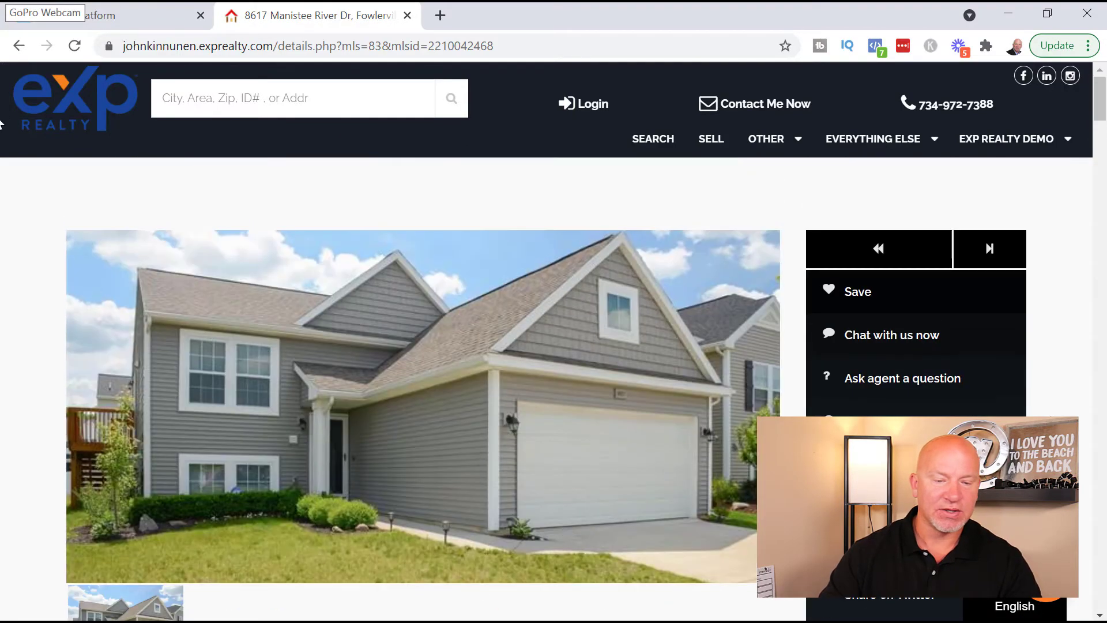
{"action": "left_click", "coordinate": [19, 46]}
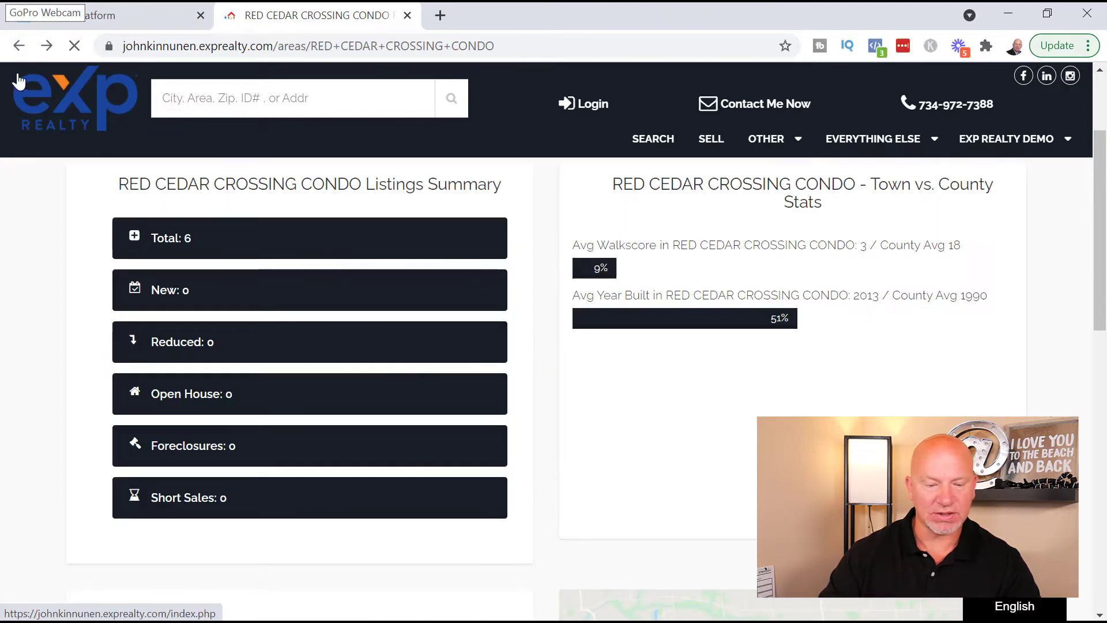
- Return to the website's home page and scroll to Areas We Cover
{"action": "left_click", "coordinate": [17, 46]}
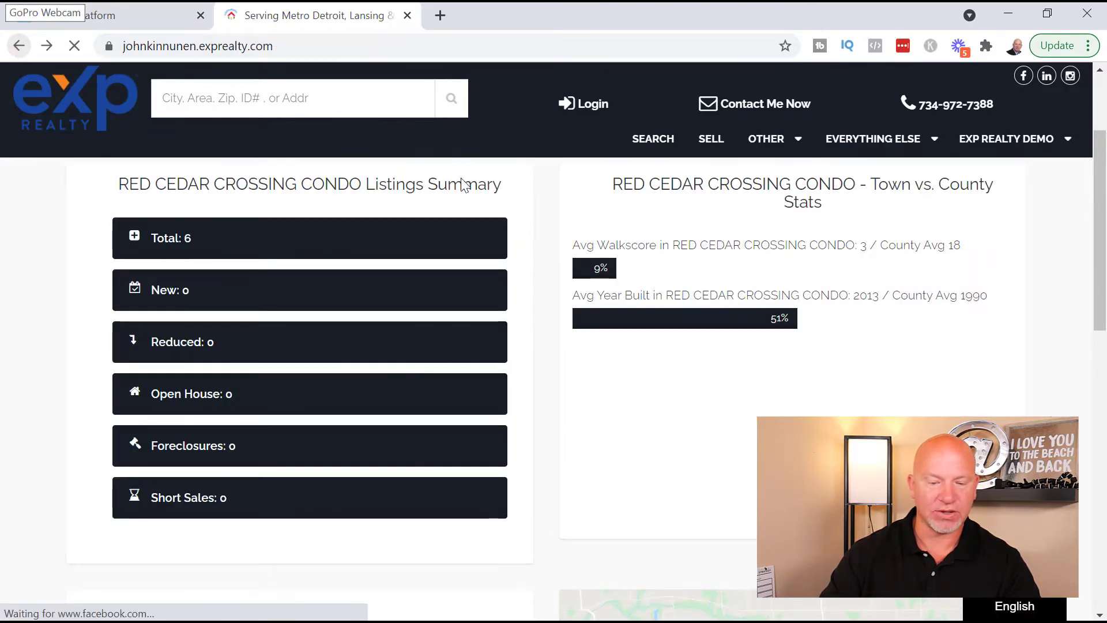
{"action": "scroll", "coordinate": [701, 257], "scroll_direction": "down", "scroll_amount": 15}
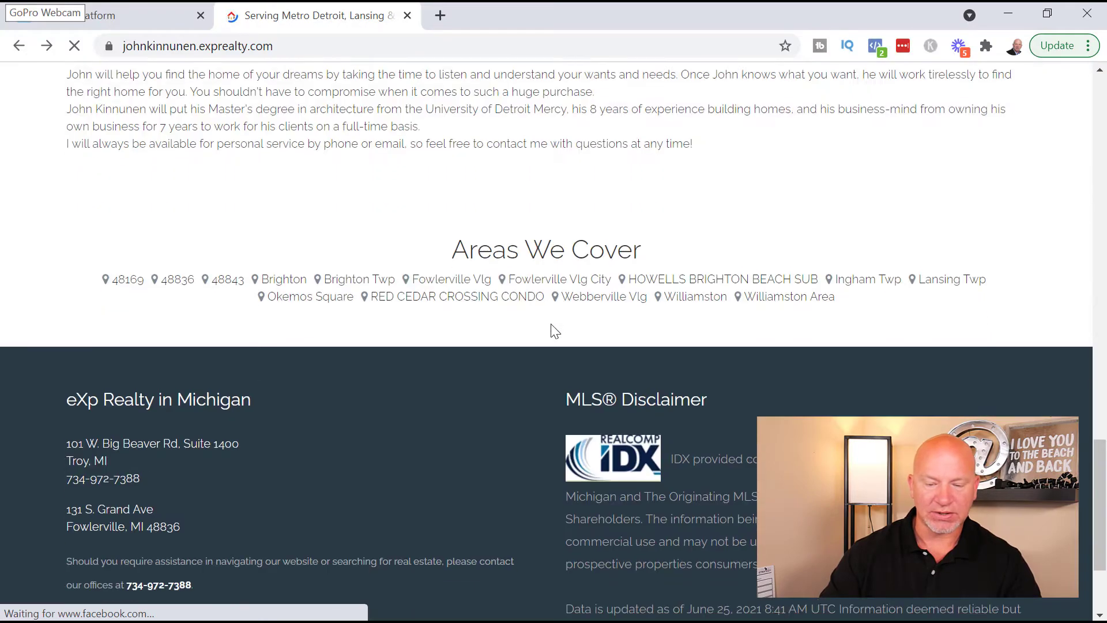
{"action": "scroll", "coordinate": [584, 346], "scroll_direction": "down", "scroll_amount": 10}
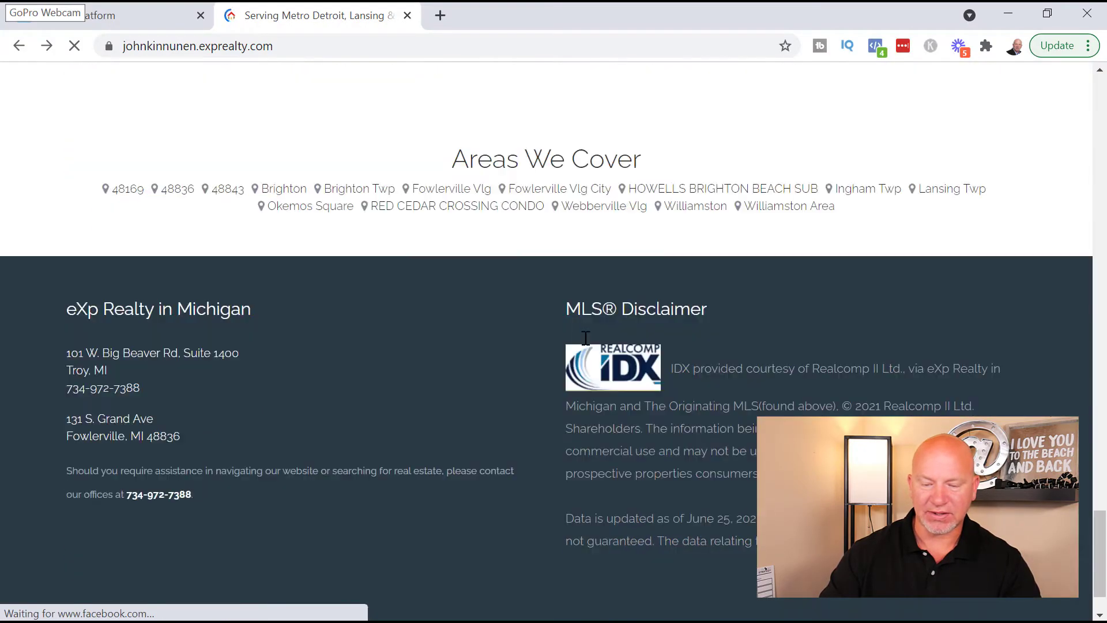
{"action": "scroll", "coordinate": [730, 326], "scroll_direction": "up", "scroll_amount": 3}
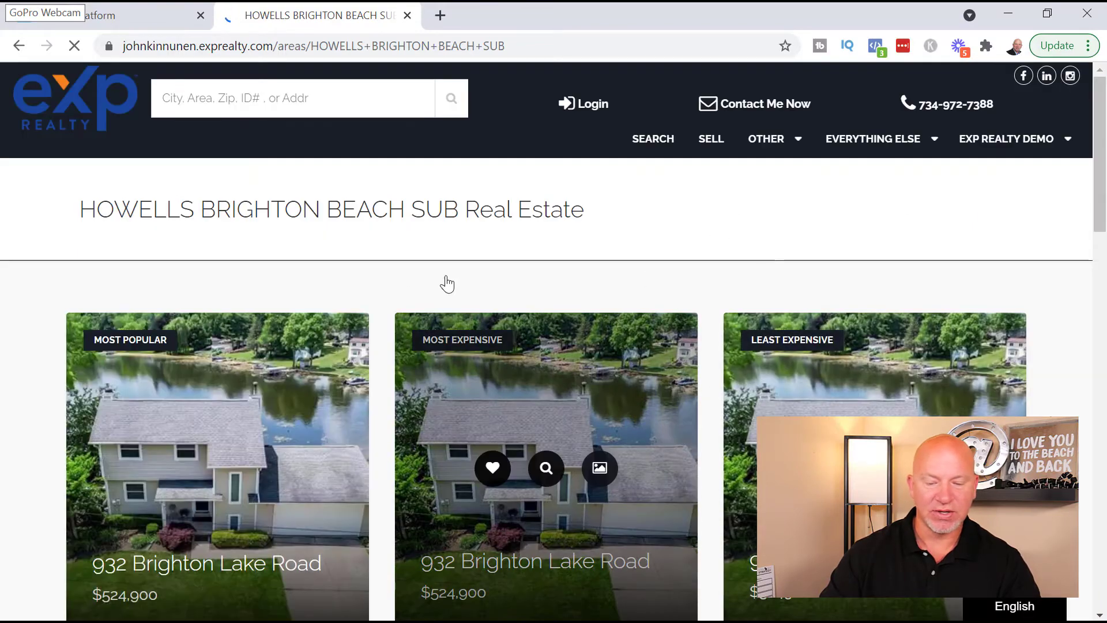
{"action": "scroll", "coordinate": [271, 288], "scroll_direction": "down", "scroll_amount": 3}
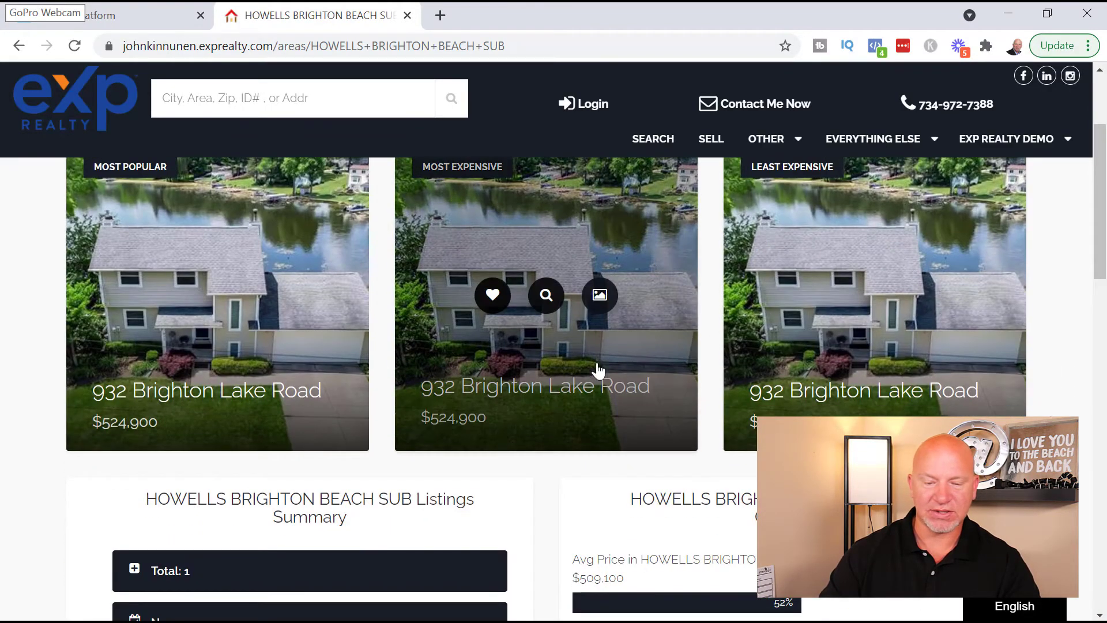
{"action": "scroll", "coordinate": [519, 371], "scroll_direction": "up", "scroll_amount": 3}
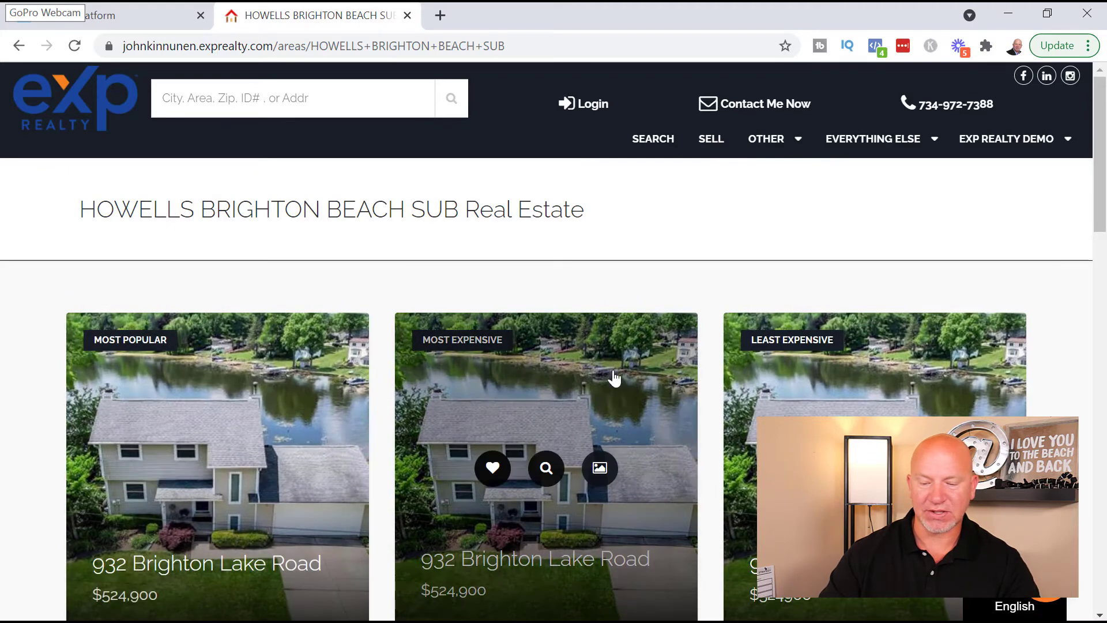
- Review the HOWELLS BRIGHTON BEACH SUB page: one listing at $524,900 versus county $509,100
{"action": "scroll", "coordinate": [752, 421], "scroll_direction": "down", "scroll_amount": 3}
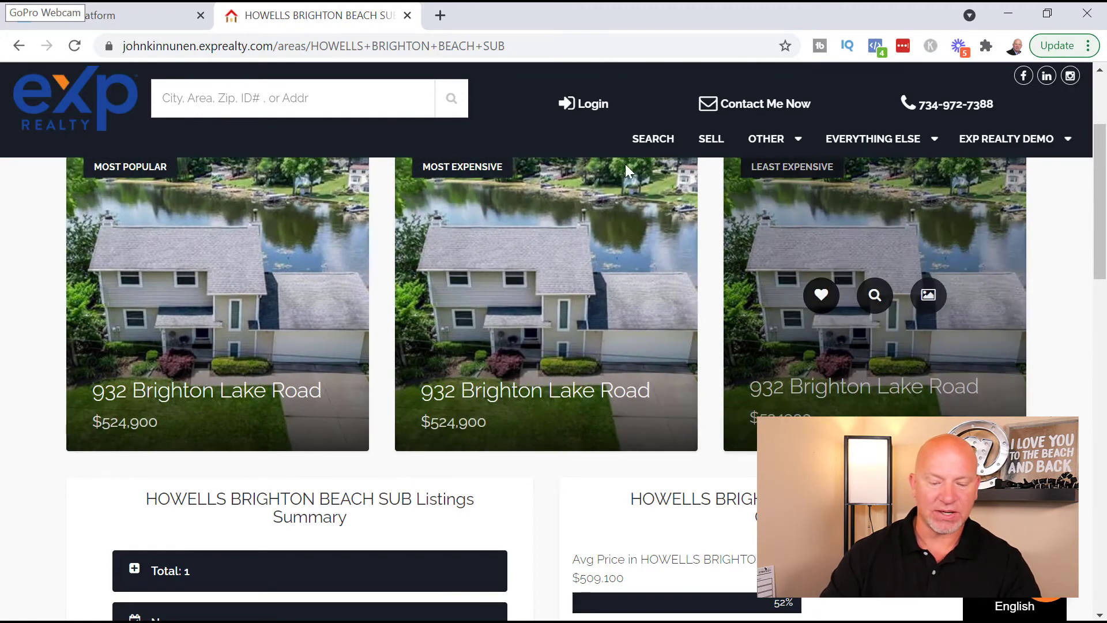
{"action": "scroll", "coordinate": [528, 470], "scroll_direction": "down", "scroll_amount": 1}
{"action": "scroll", "coordinate": [537, 490], "scroll_direction": "down", "scroll_amount": 4}
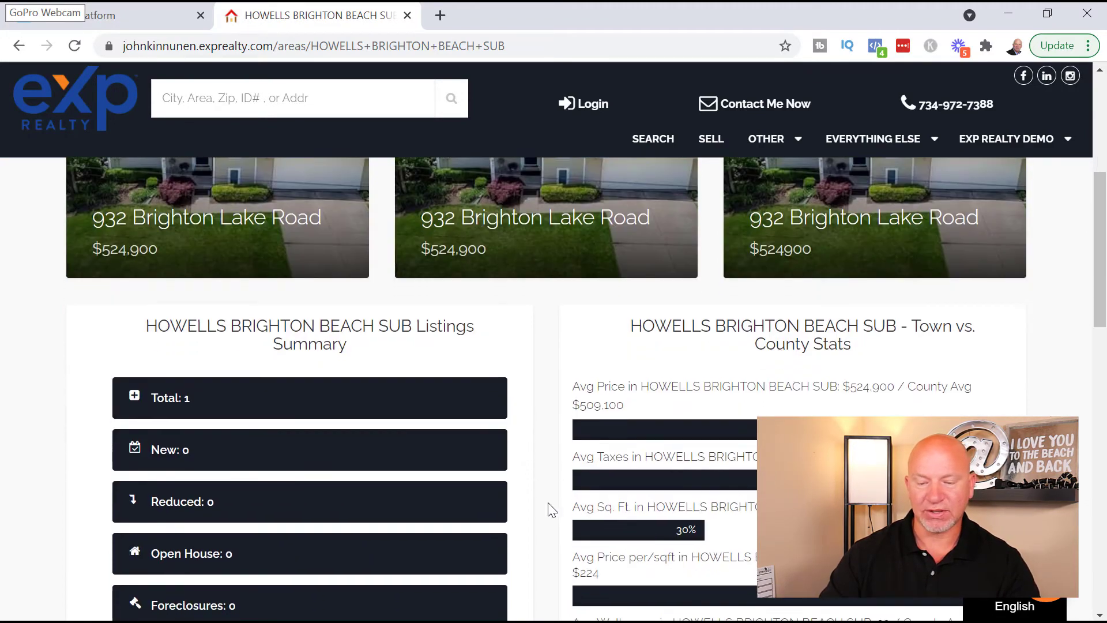
{"action": "scroll", "coordinate": [542, 511], "scroll_direction": "down", "scroll_amount": 2}
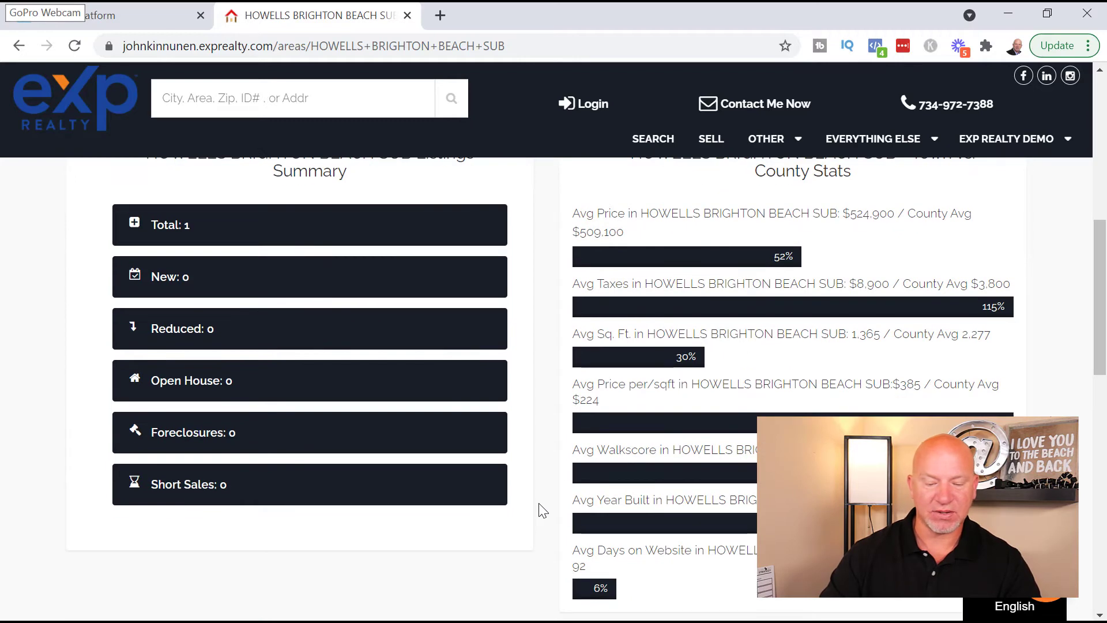
{"action": "scroll", "coordinate": [541, 511], "scroll_direction": "down", "scroll_amount": 2}
{"action": "scroll", "coordinate": [545, 511], "scroll_direction": "down", "scroll_amount": 3}
{"action": "scroll", "coordinate": [552, 554], "scroll_direction": "down", "scroll_amount": 4}
{"action": "scroll", "coordinate": [551, 555], "scroll_direction": "up", "scroll_amount": 7}
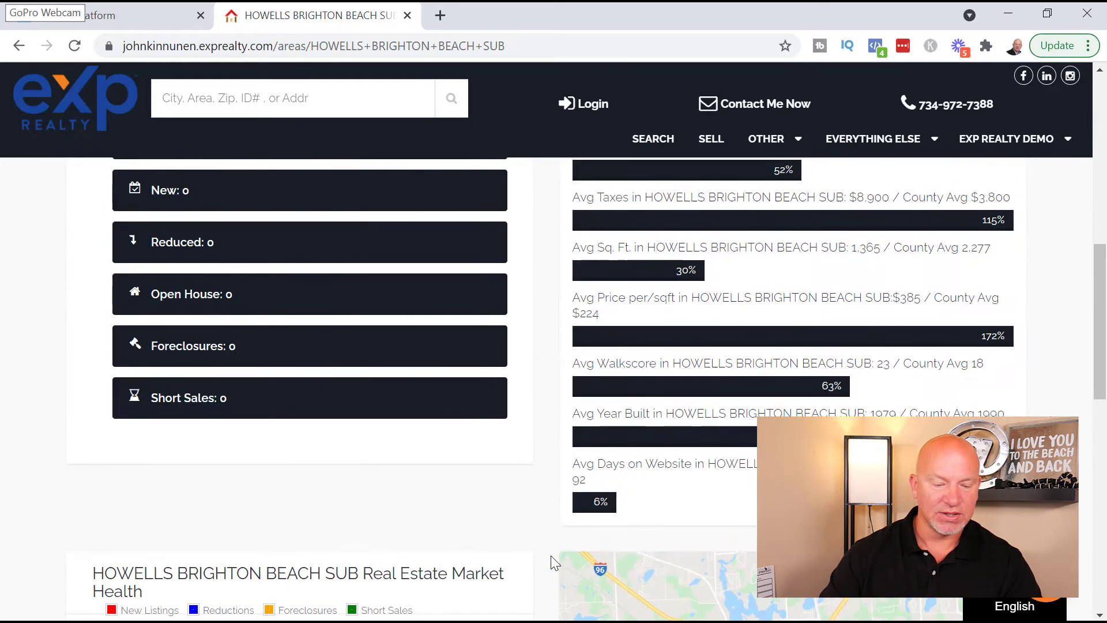
{"action": "scroll", "coordinate": [531, 543], "scroll_direction": "up", "scroll_amount": 5}
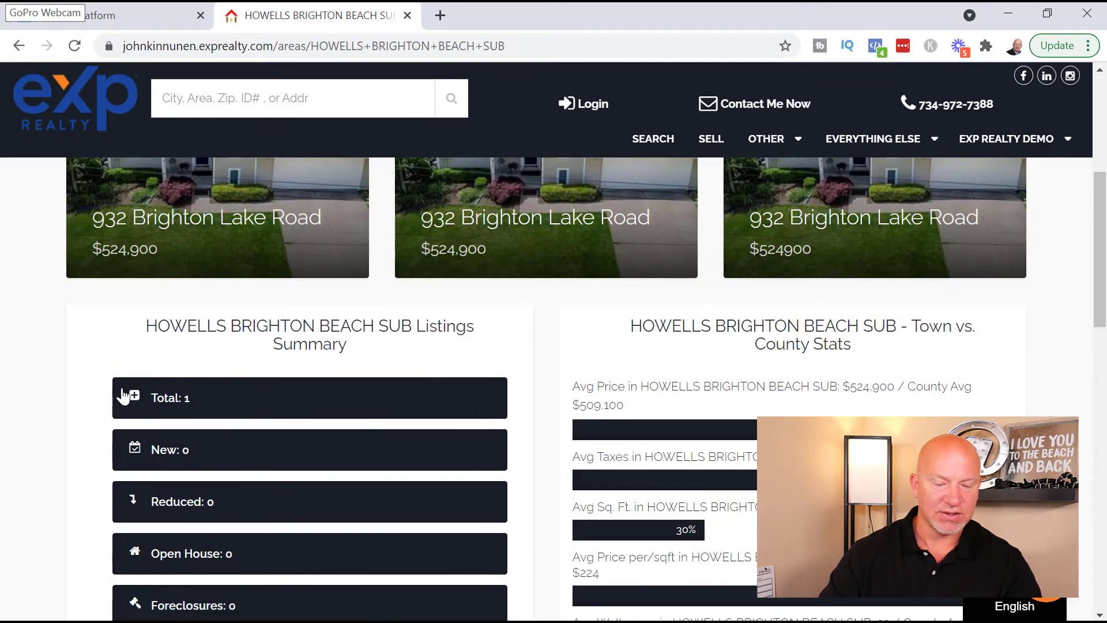
- List the single Howells Brighton Beach Sub property and scroll through it
{"action": "left_click", "coordinate": [127, 397]}
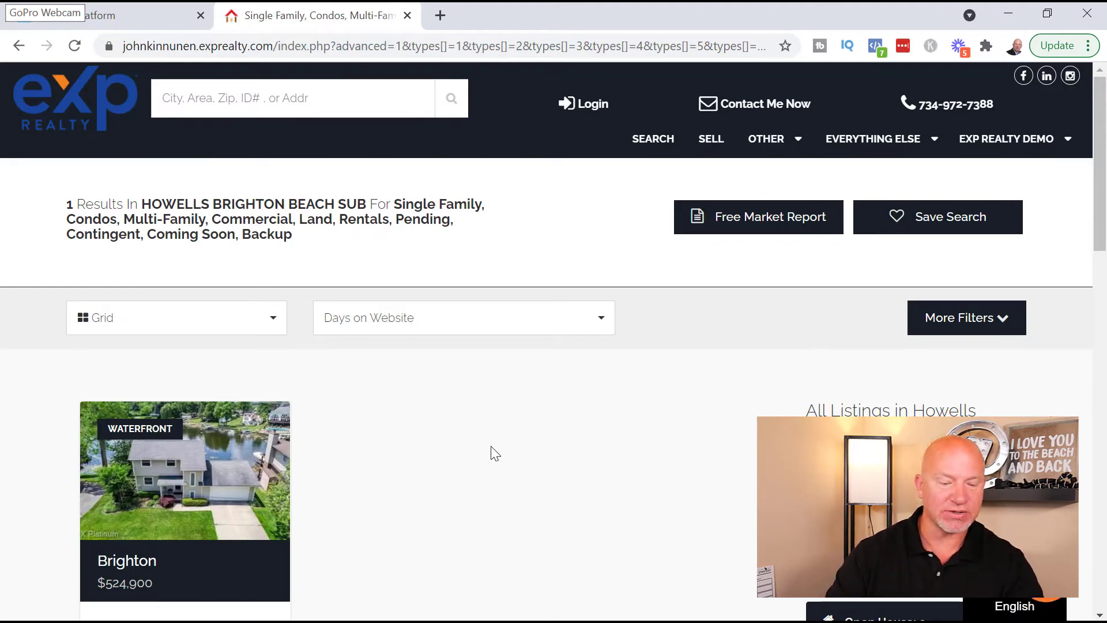
{"action": "scroll", "coordinate": [486, 440], "scroll_direction": "down", "scroll_amount": 2}
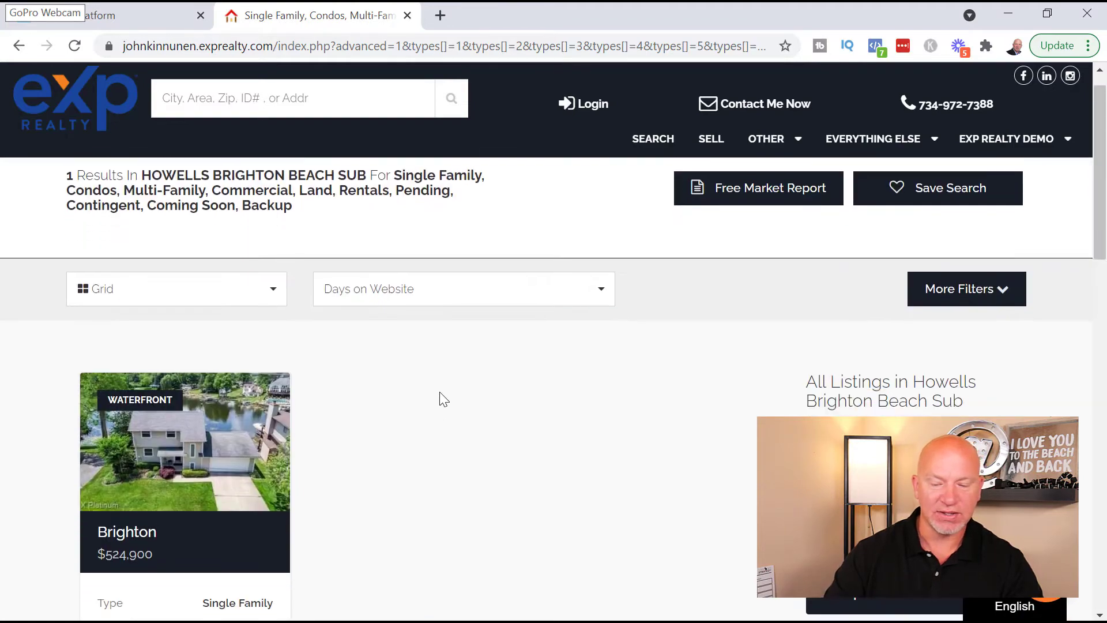
{"action": "mouse_move", "coordinate": [199, 300]}
{"action": "scroll", "coordinate": [643, 387], "scroll_direction": "down", "scroll_amount": 10}
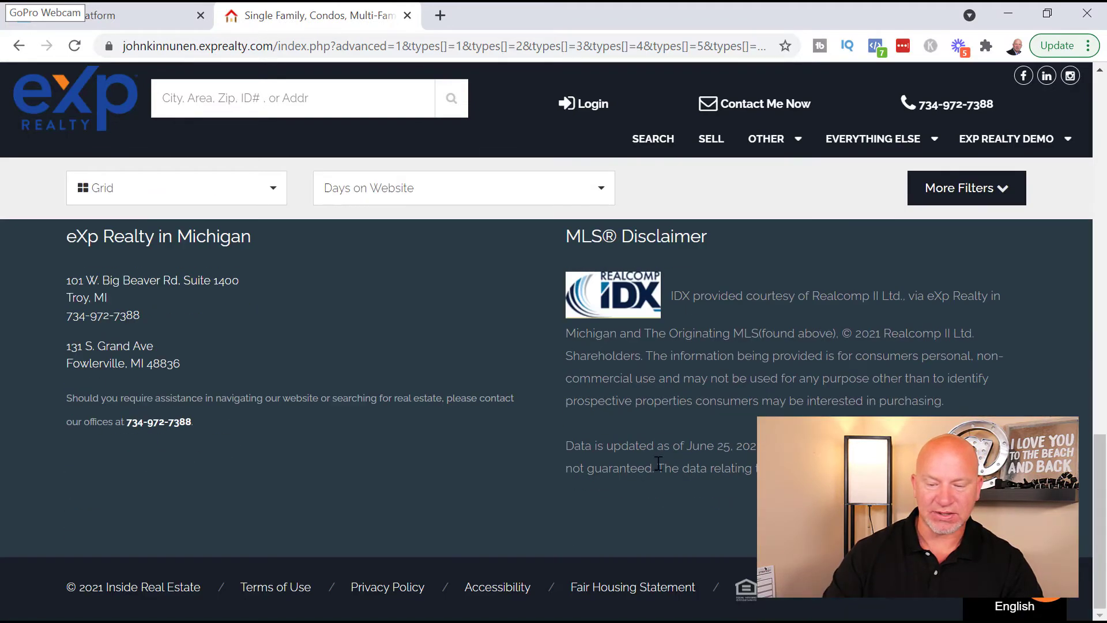
{"action": "scroll", "coordinate": [669, 427], "scroll_direction": "up", "scroll_amount": 3}
{"action": "scroll", "coordinate": [669, 429], "scroll_direction": "up", "scroll_amount": 6}
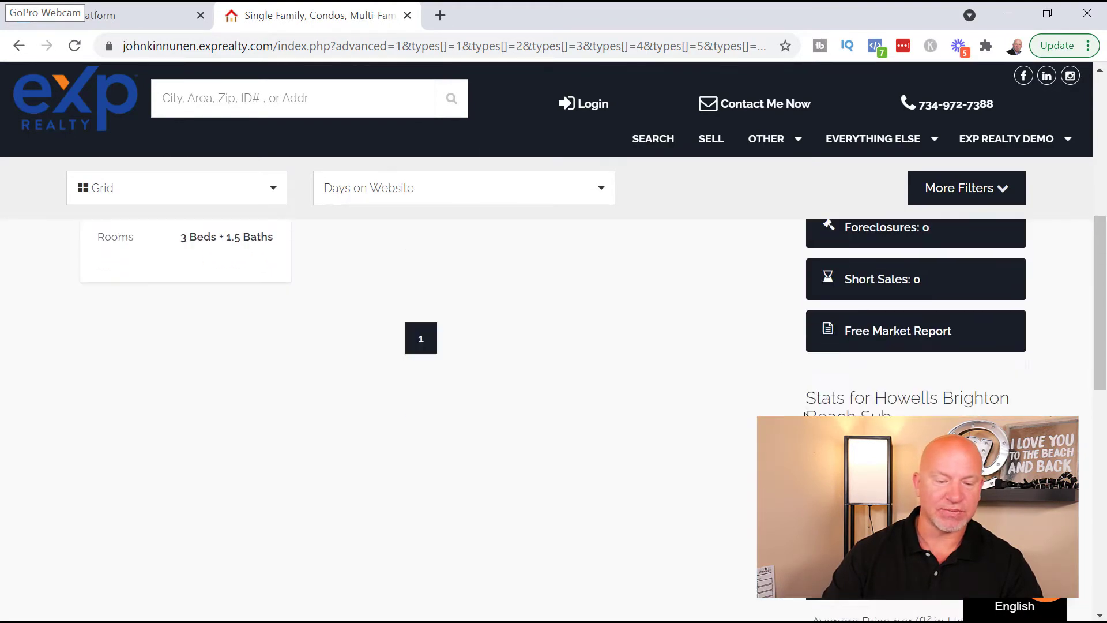
{"action": "scroll", "coordinate": [806, 414], "scroll_direction": "down", "scroll_amount": 5}
{"action": "scroll", "coordinate": [442, 357], "scroll_direction": "up", "scroll_amount": 15}
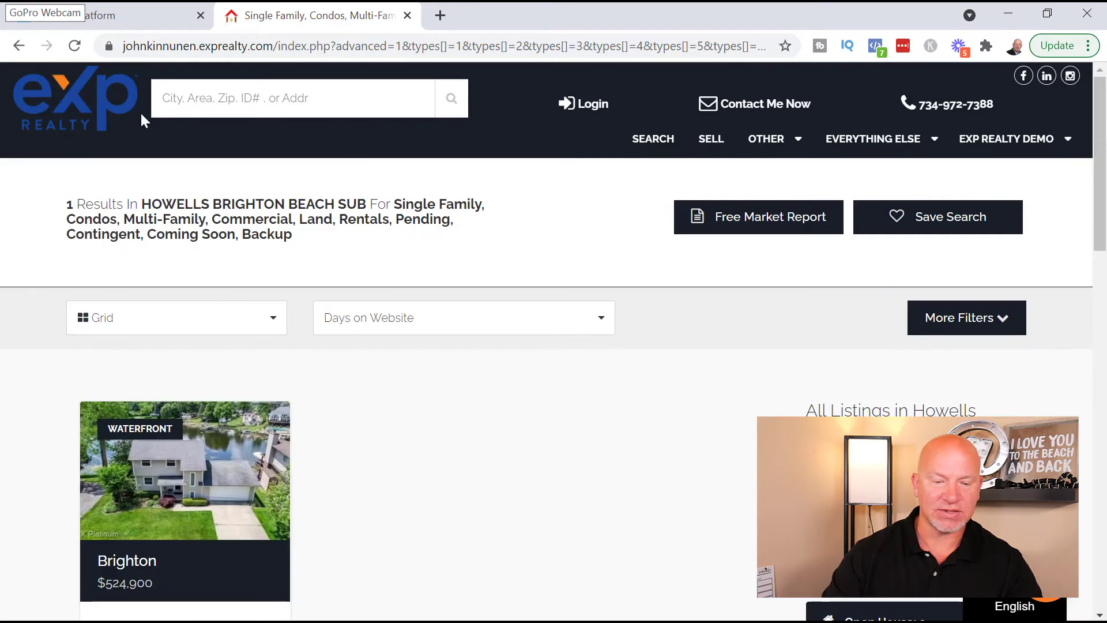
- Go back home and open the RED CEDAR CROSSING CONDO page, reviewing its 6-listing summary and stats
{"action": "left_click", "coordinate": [96, 111]}
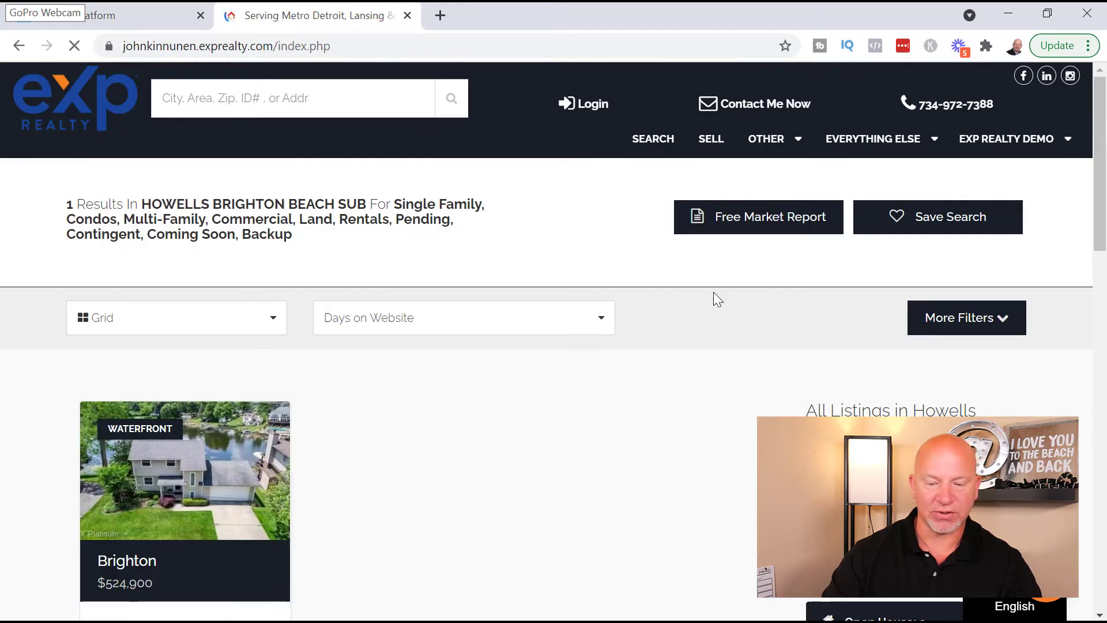
{"action": "scroll", "coordinate": [749, 326], "scroll_direction": "down", "scroll_amount": 12}
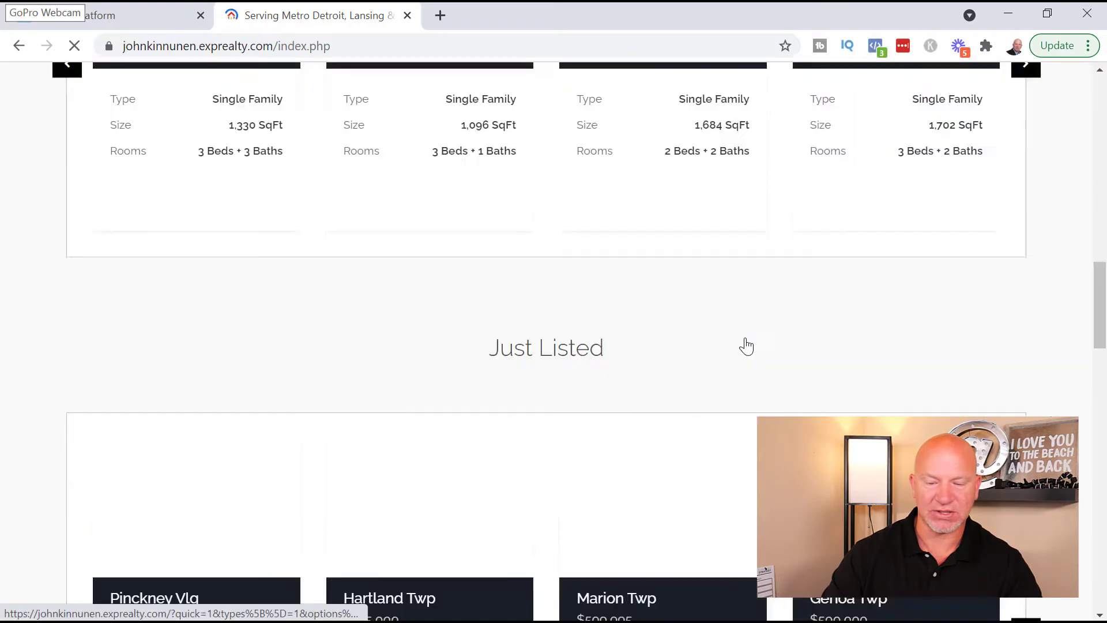
{"action": "scroll", "coordinate": [746, 346], "scroll_direction": "down", "scroll_amount": 15}
{"action": "scroll", "coordinate": [740, 351], "scroll_direction": "up", "scroll_amount": 3}
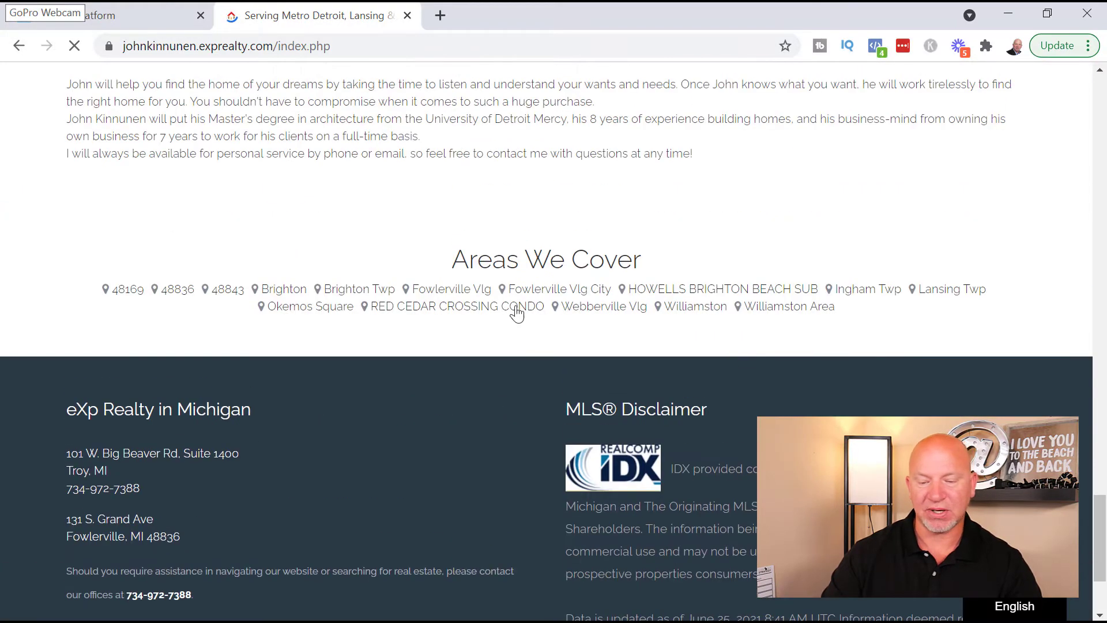
{"action": "left_click", "coordinate": [455, 311]}
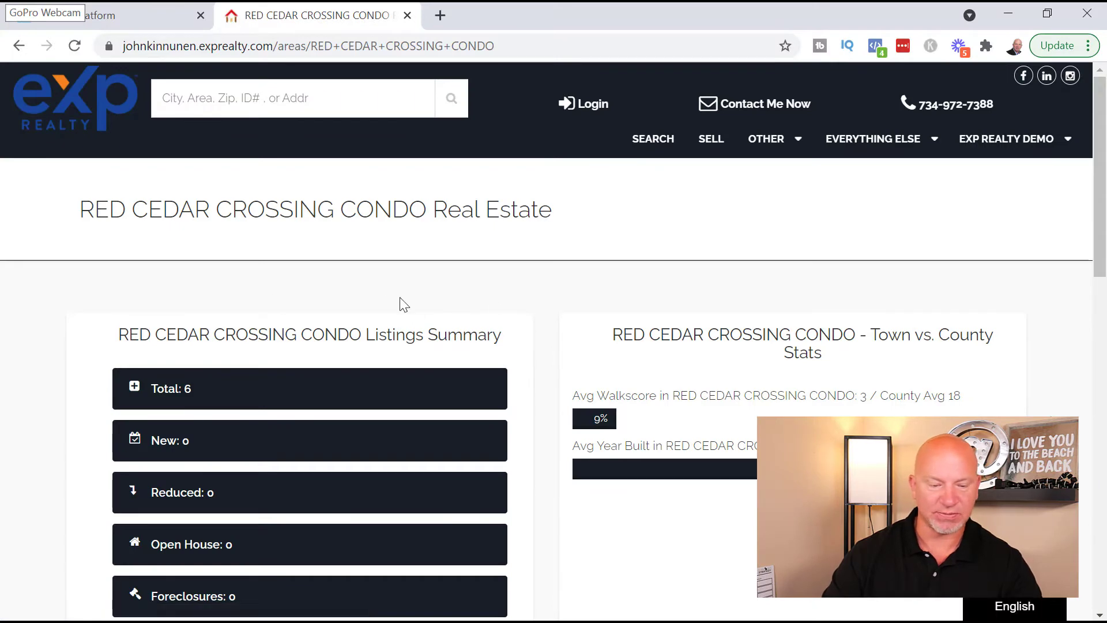
{"action": "scroll", "coordinate": [912, 403], "scroll_direction": "down", "scroll_amount": 9}
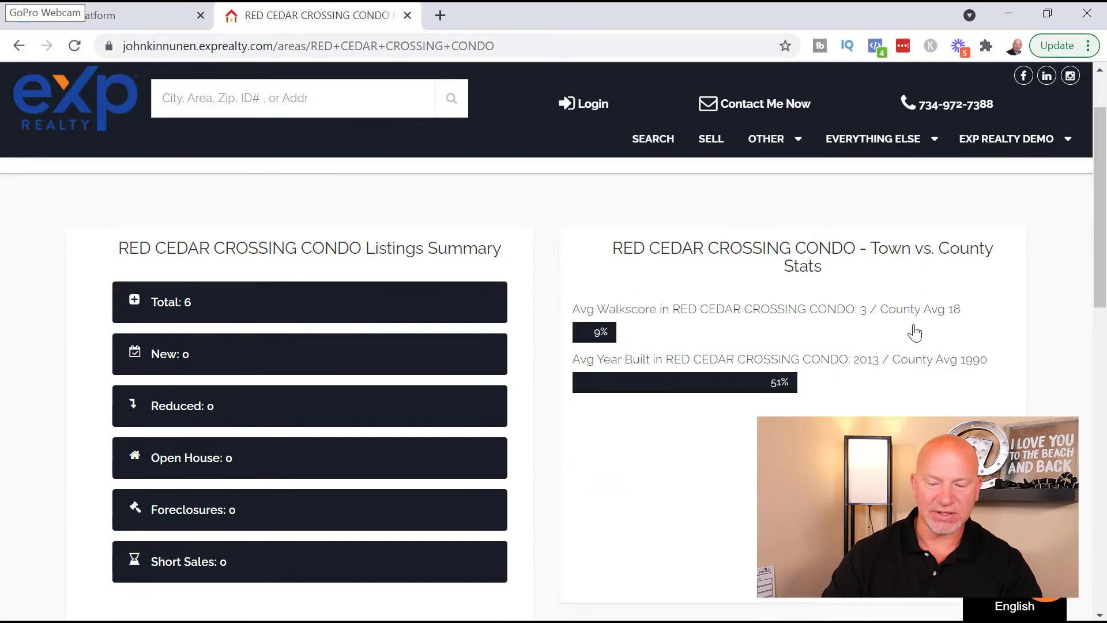
{"action": "scroll", "coordinate": [565, 398], "scroll_direction": "up", "scroll_amount": 4}
{"action": "scroll", "coordinate": [559, 381], "scroll_direction": "up", "scroll_amount": 5}
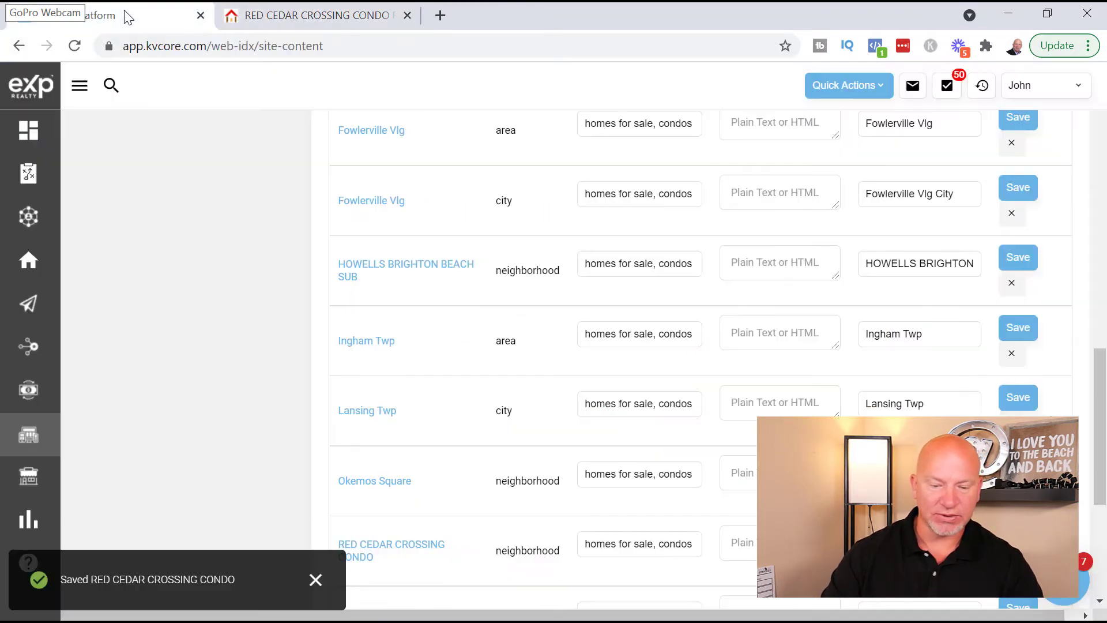
- Search 'hidden lake' in Service Areas and SEO and add HIDDEN LAKE ESTATES
{"action": "left_click", "coordinate": [138, 18]}
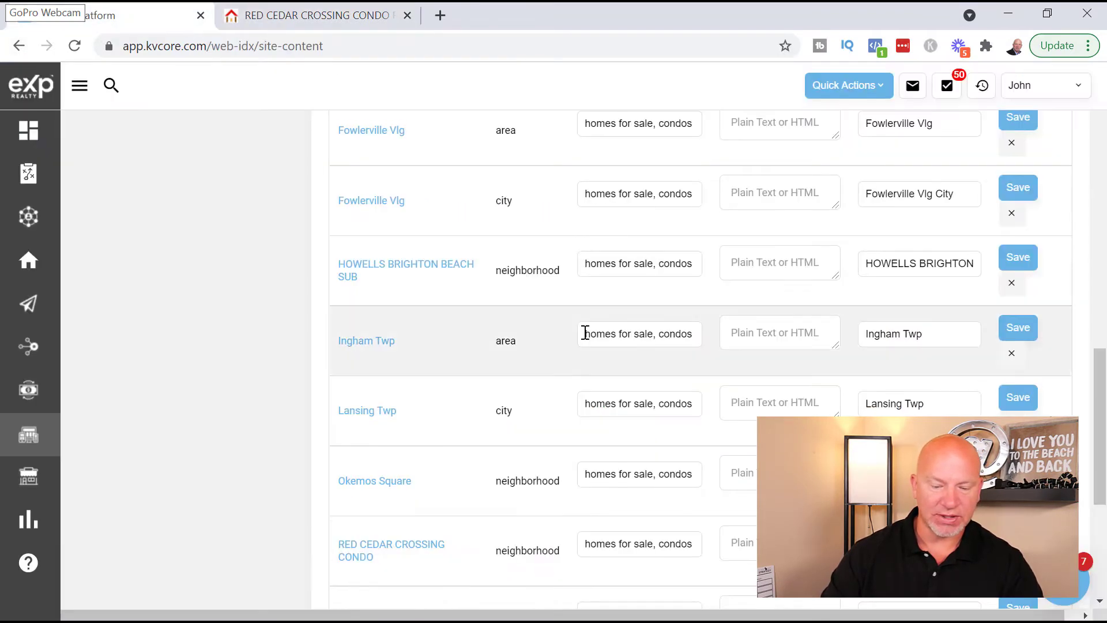
{"action": "scroll", "coordinate": [433, 346], "scroll_direction": "up", "scroll_amount": 10}
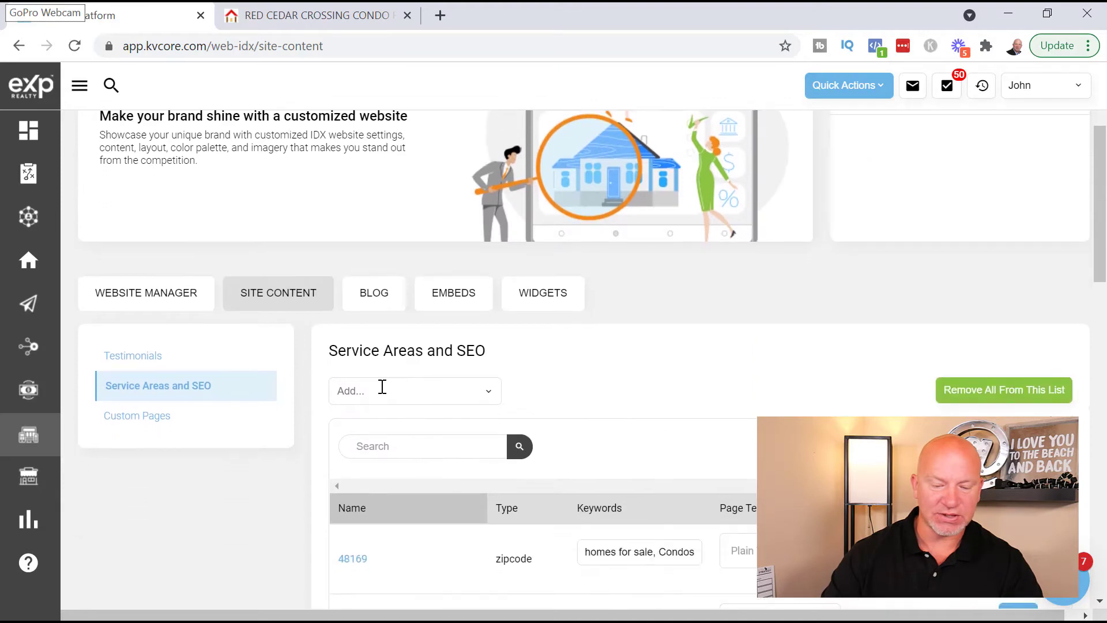
{"action": "left_click", "coordinate": [383, 390]}
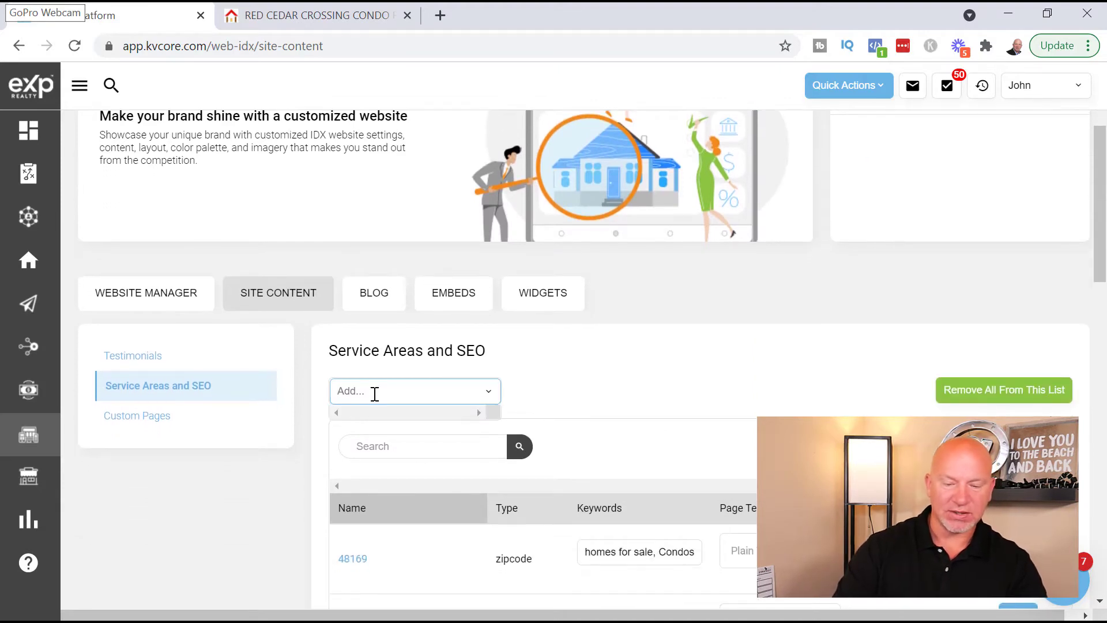
{"action": "type", "text": "hidden"}
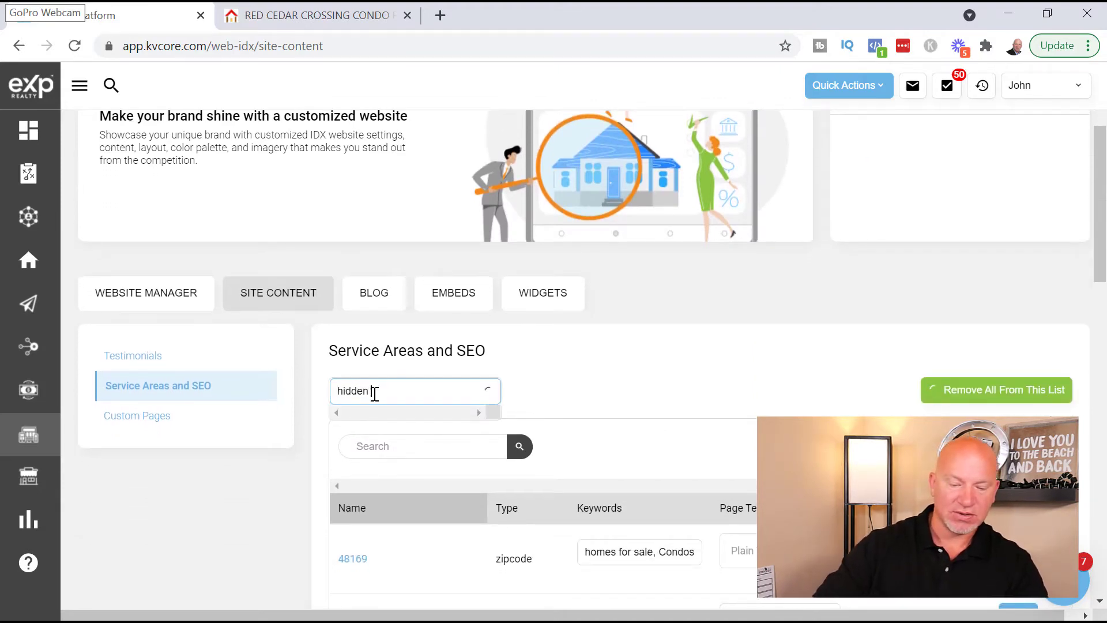
{"action": "type", "text": " lake"}
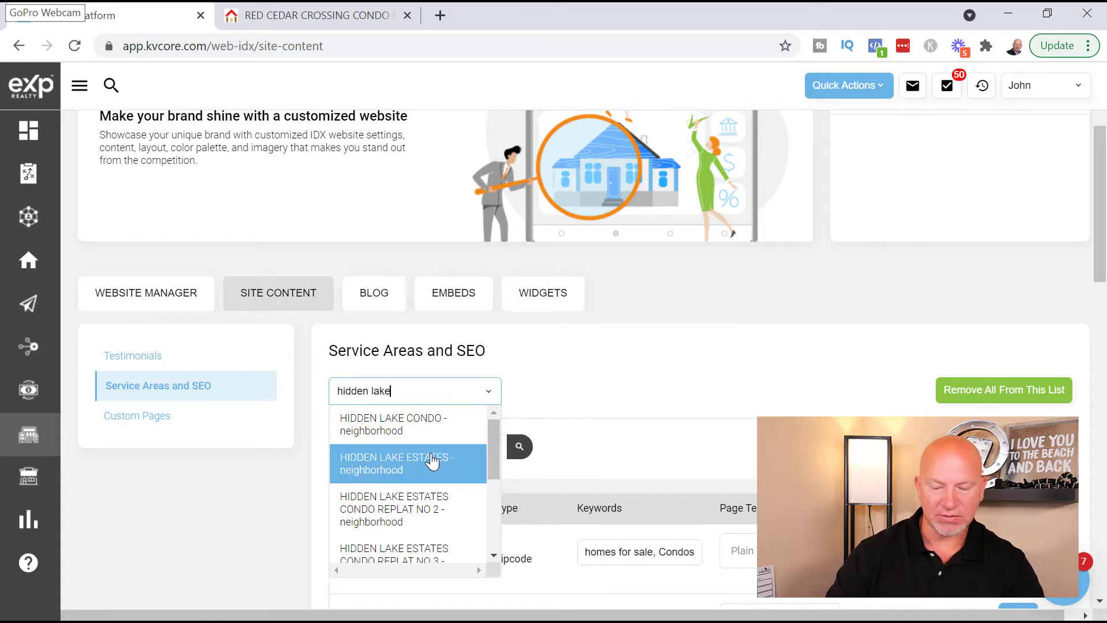
{"action": "left_click", "coordinate": [433, 461]}
- Save HIDDEN LAKE ESTATES keywords: homes for sale, luxury homes for sale, lakefront homes for sale in South Lyon
{"action": "scroll", "coordinate": [642, 383], "scroll_direction": "down", "scroll_amount": 6}
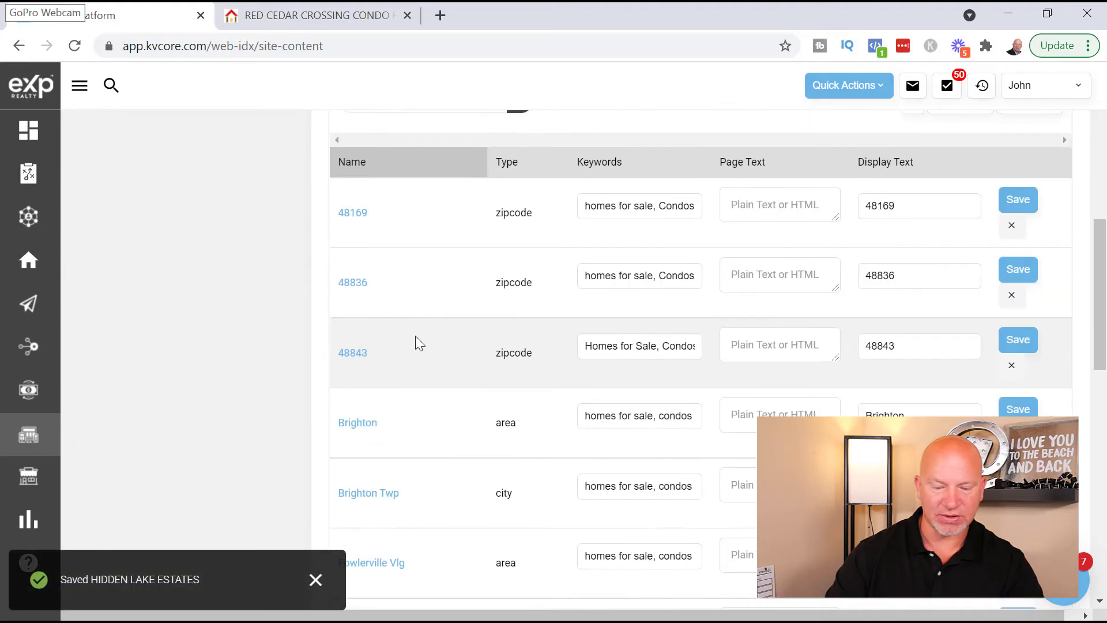
{"action": "scroll", "coordinate": [422, 283], "scroll_direction": "down", "scroll_amount": 6}
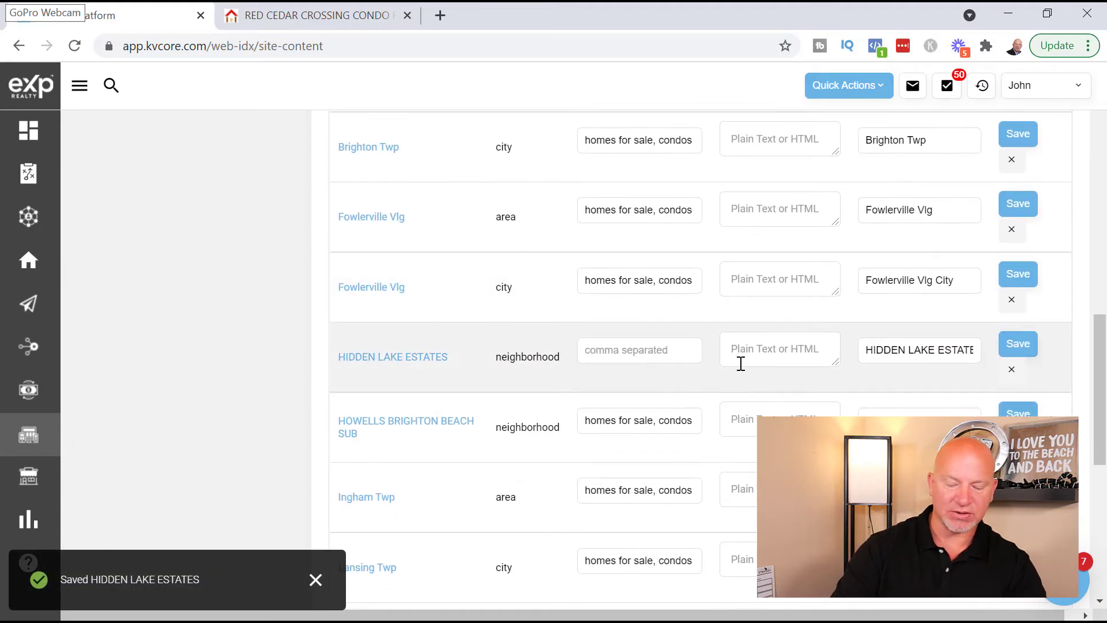
{"action": "left_click", "coordinate": [640, 352]}
{"action": "type", "text": "homes"}
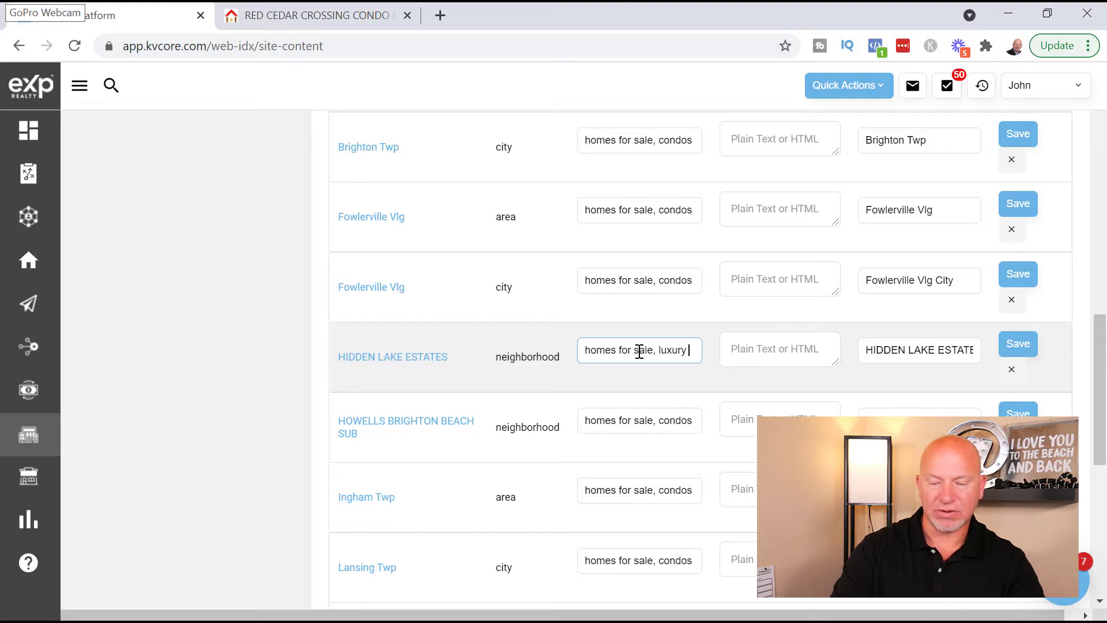
{"action": "type", "text": "for "}
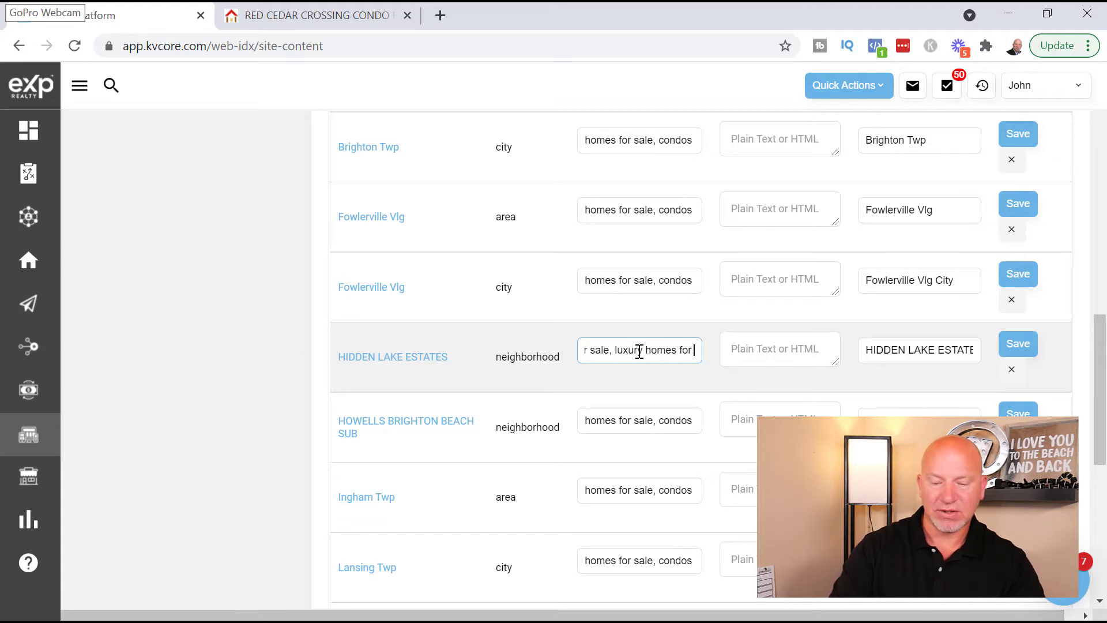
{"action": "type", "text": "sale, luxury homes for sale, lakefront hom"}
{"action": "type", "text": "es for sale in "}
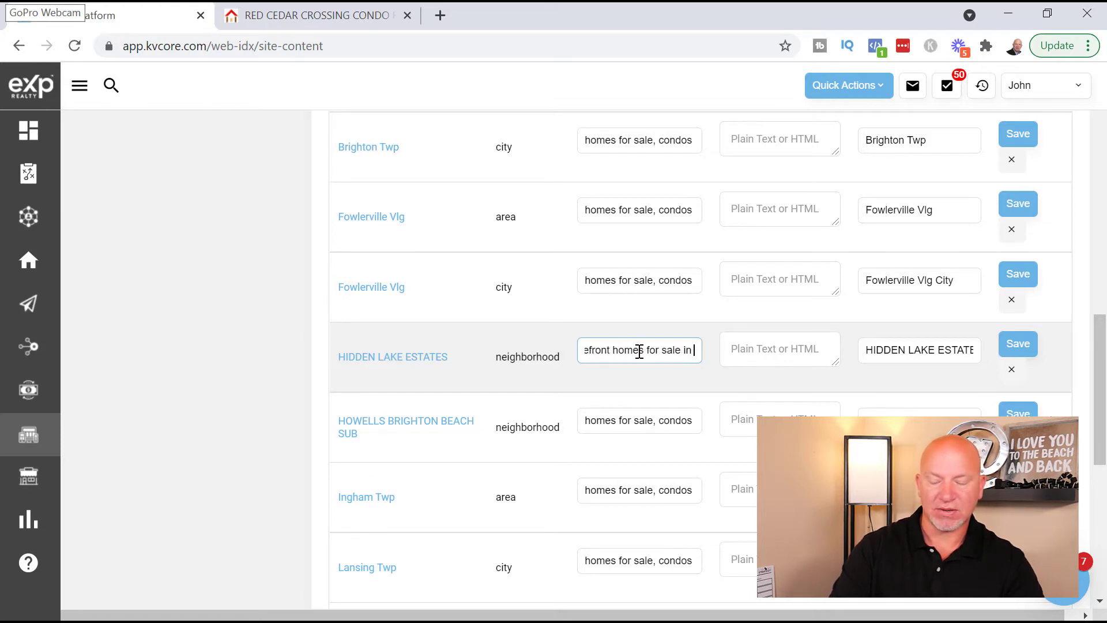
{"action": "type", "text": "South Lyd"}
{"action": "type", "text": "n"}
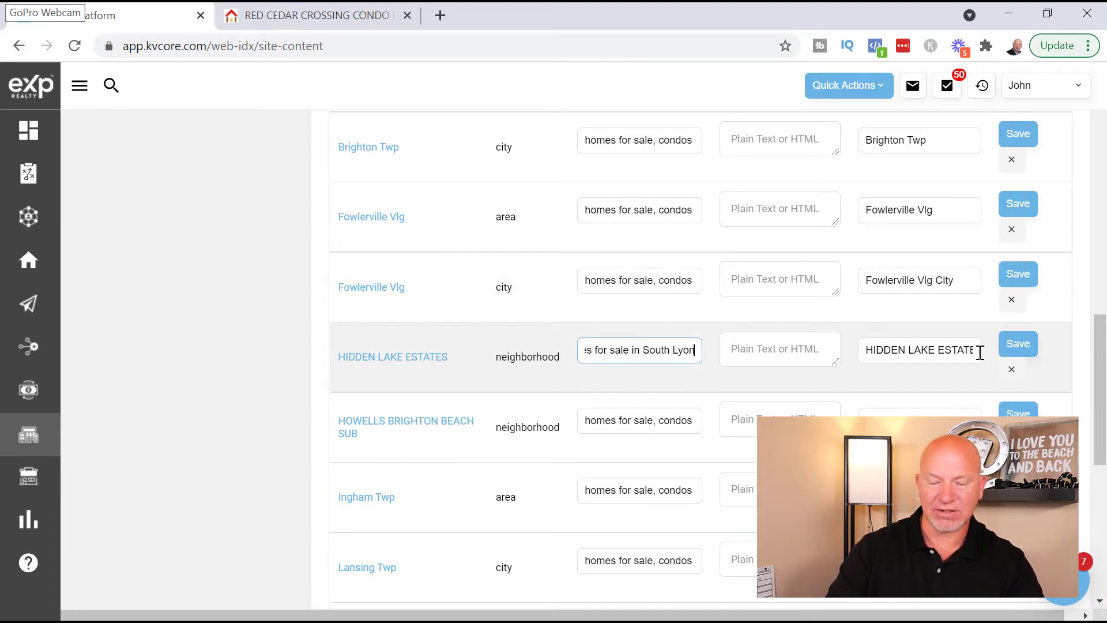
{"action": "left_click", "coordinate": [1024, 349]}
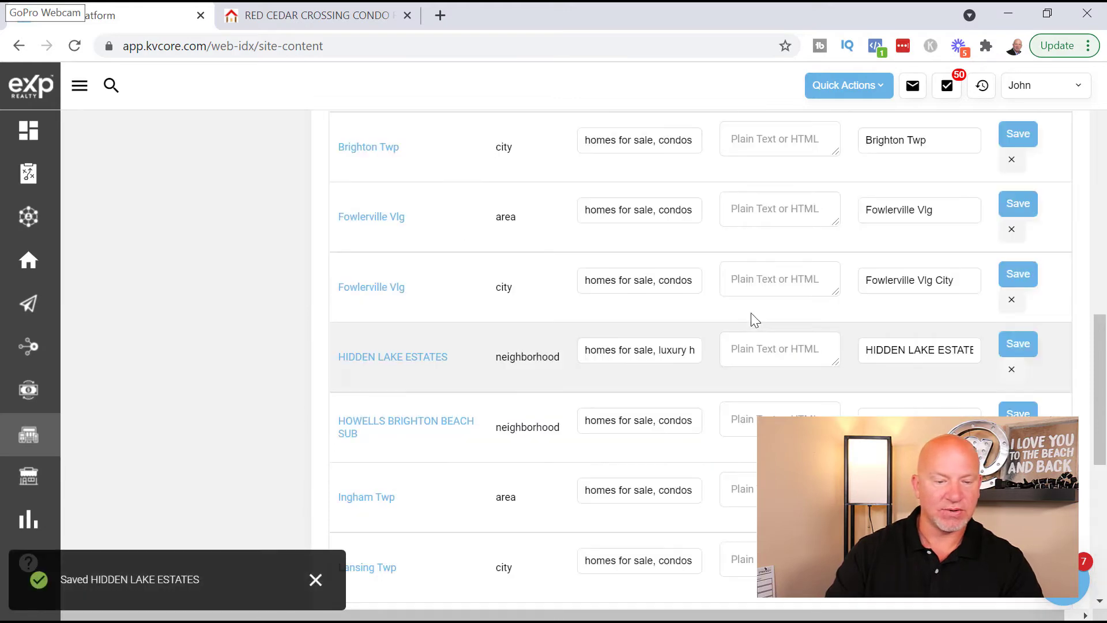
{"action": "left_click", "coordinate": [312, 15]}
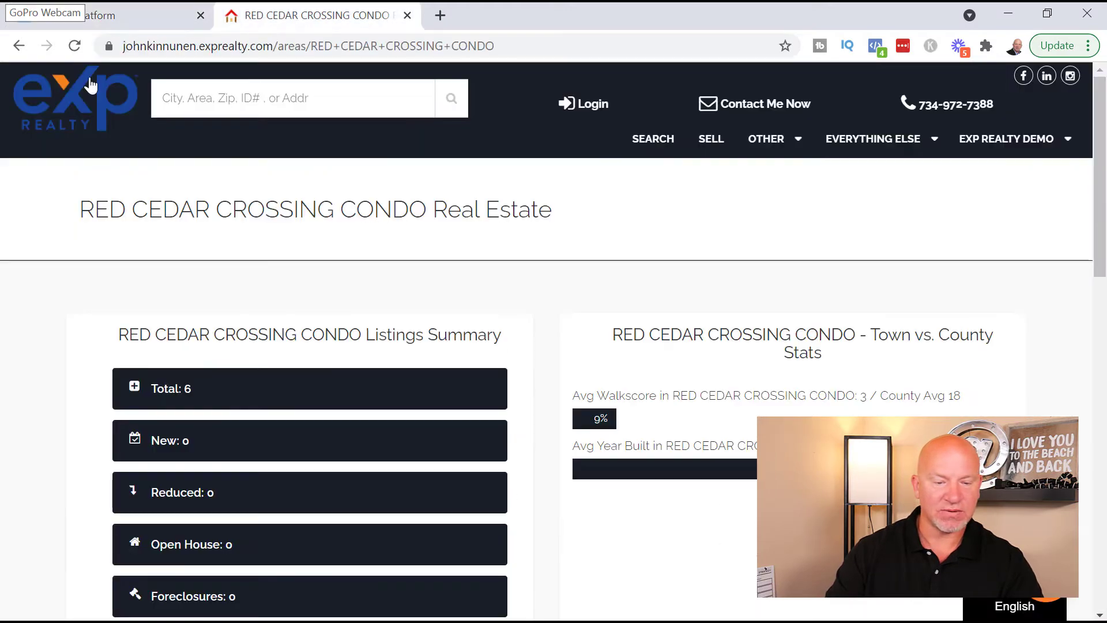
- From the site homepage's Areas We Cover section, open the HIDDEN LAKE ESTATES area page
{"action": "left_click", "coordinate": [80, 107]}
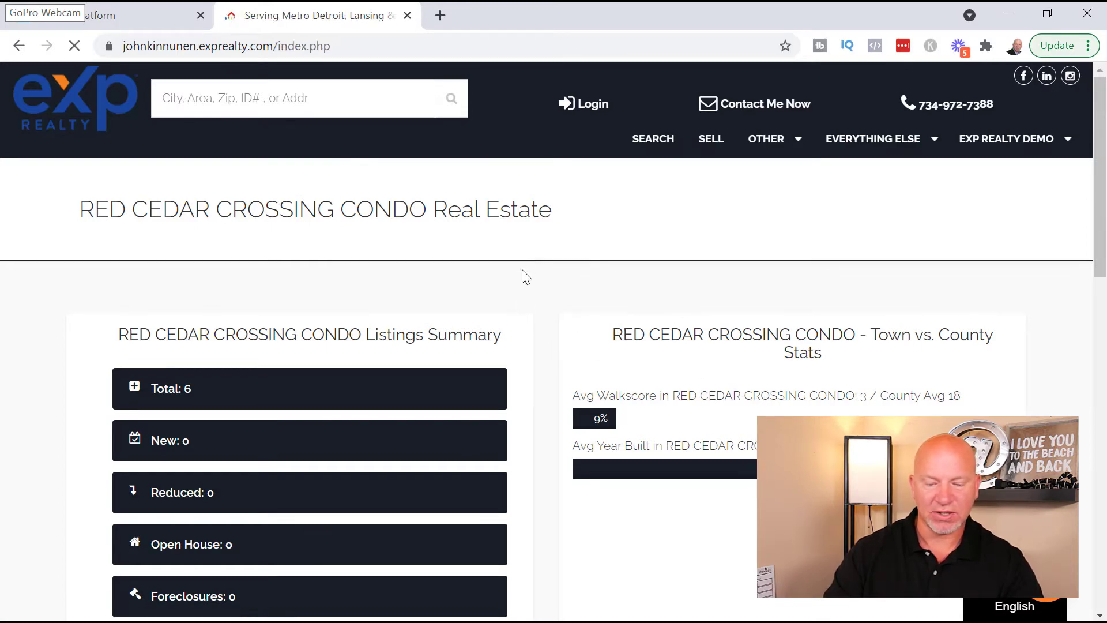
{"action": "scroll", "coordinate": [552, 286], "scroll_direction": "down", "scroll_amount": 20}
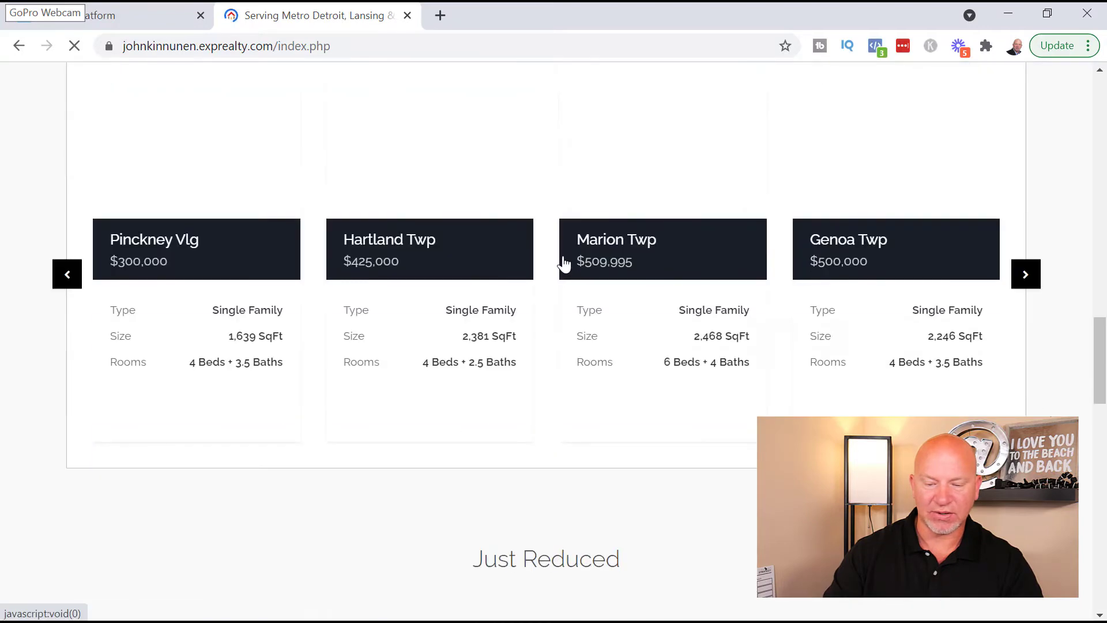
{"action": "scroll", "coordinate": [535, 267], "scroll_direction": "down", "scroll_amount": 3}
{"action": "scroll", "coordinate": [534, 267], "scroll_direction": "up", "scroll_amount": 3}
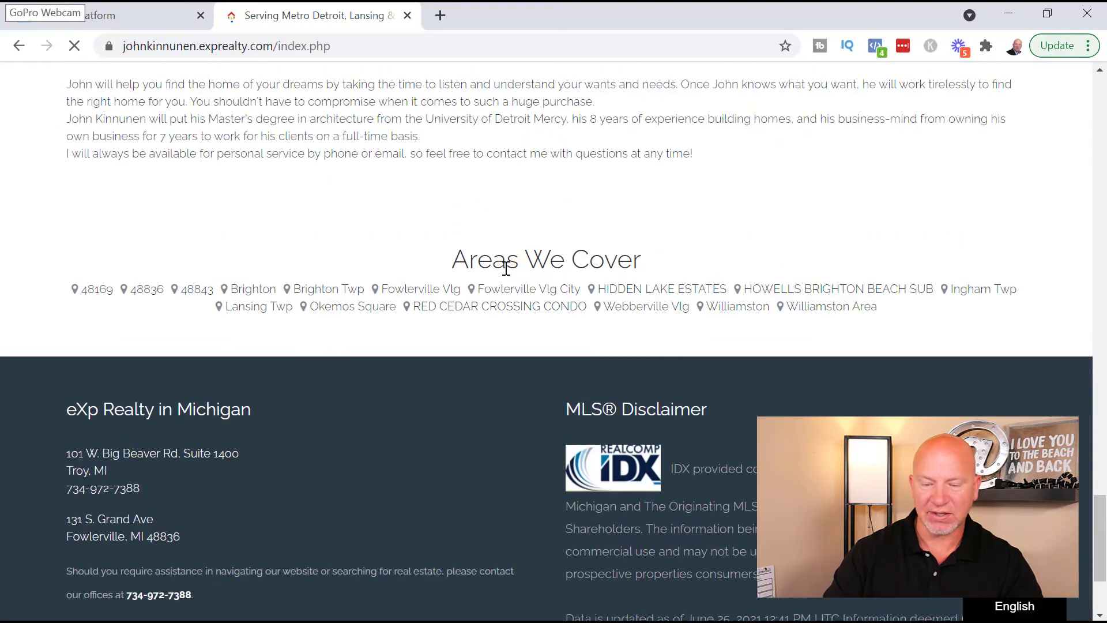
{"action": "left_click", "coordinate": [684, 289]}
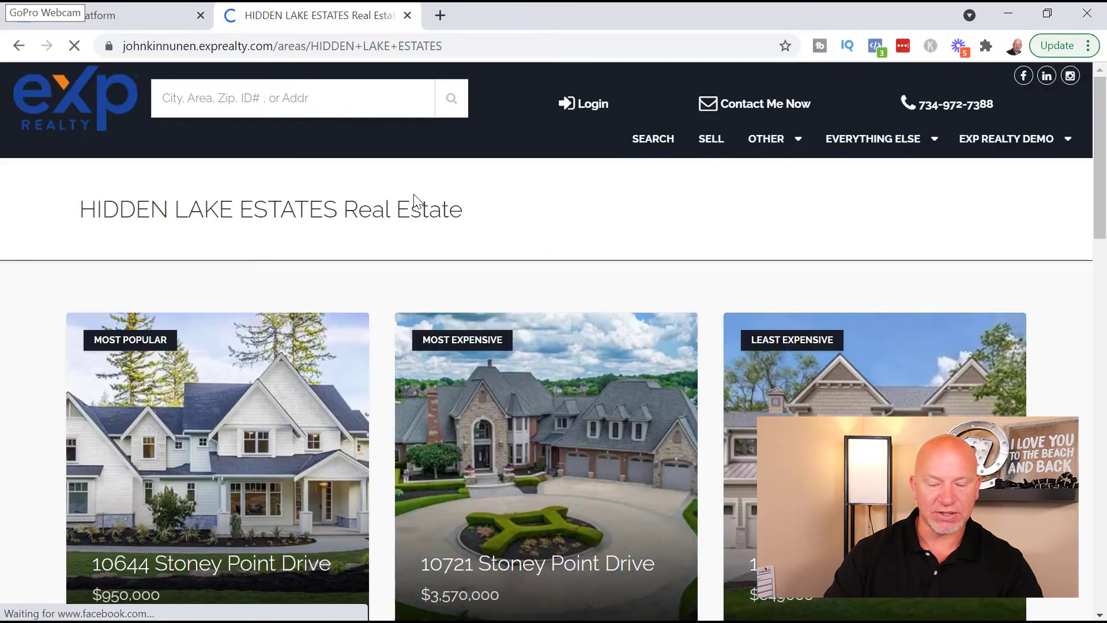
- Review the area's 8 listings and its $1,817,300 average price versus the county's $509,100
{"action": "scroll", "coordinate": [583, 323], "scroll_direction": "down", "scroll_amount": 1}
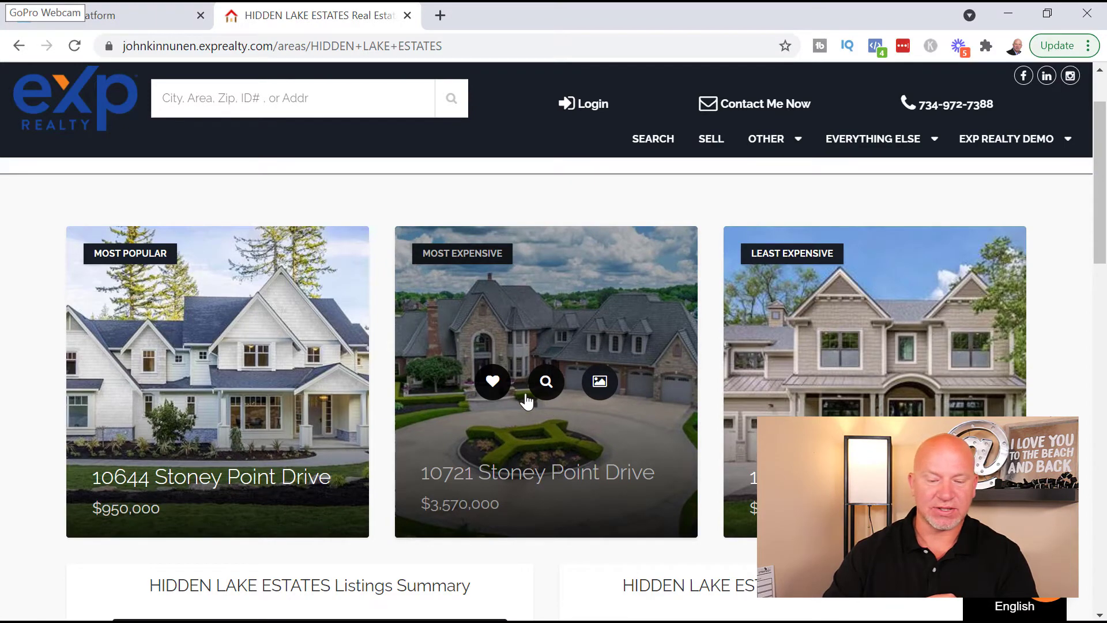
{"action": "scroll", "coordinate": [542, 363], "scroll_direction": "down", "scroll_amount": 3}
{"action": "scroll", "coordinate": [589, 413], "scroll_direction": "up", "scroll_amount": 3}
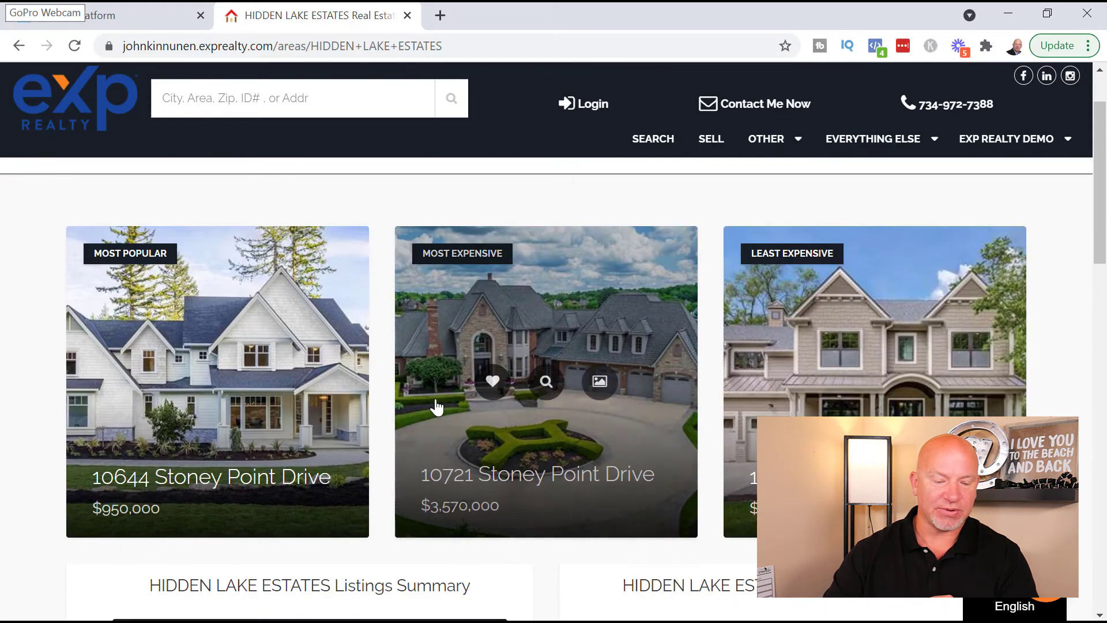
{"action": "mouse_move", "coordinate": [153, 280]}
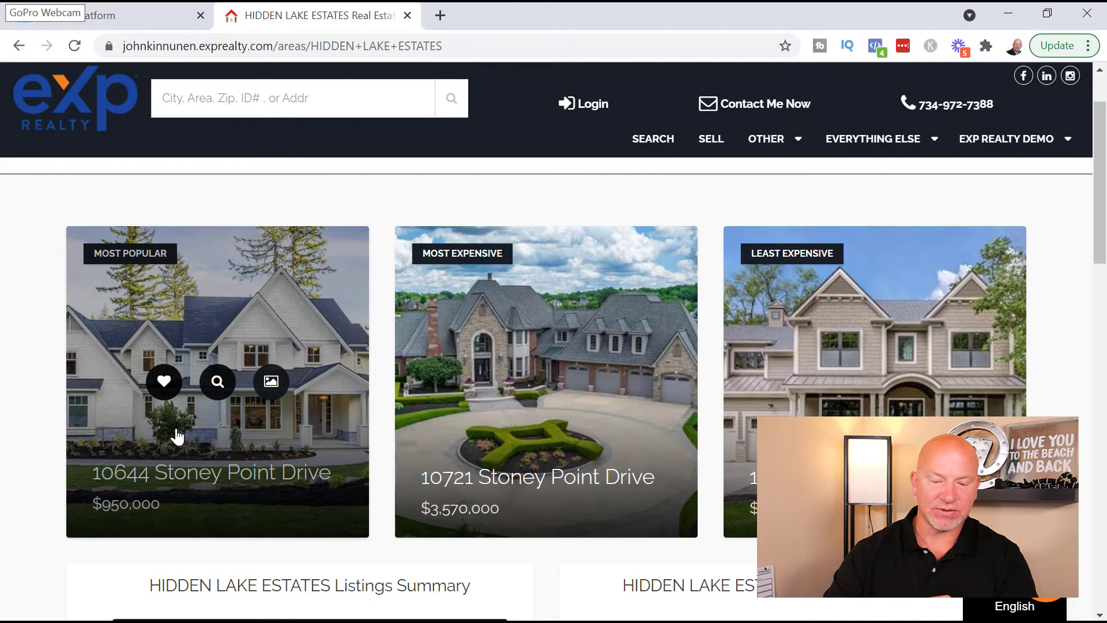
{"action": "mouse_move", "coordinate": [515, 287]}
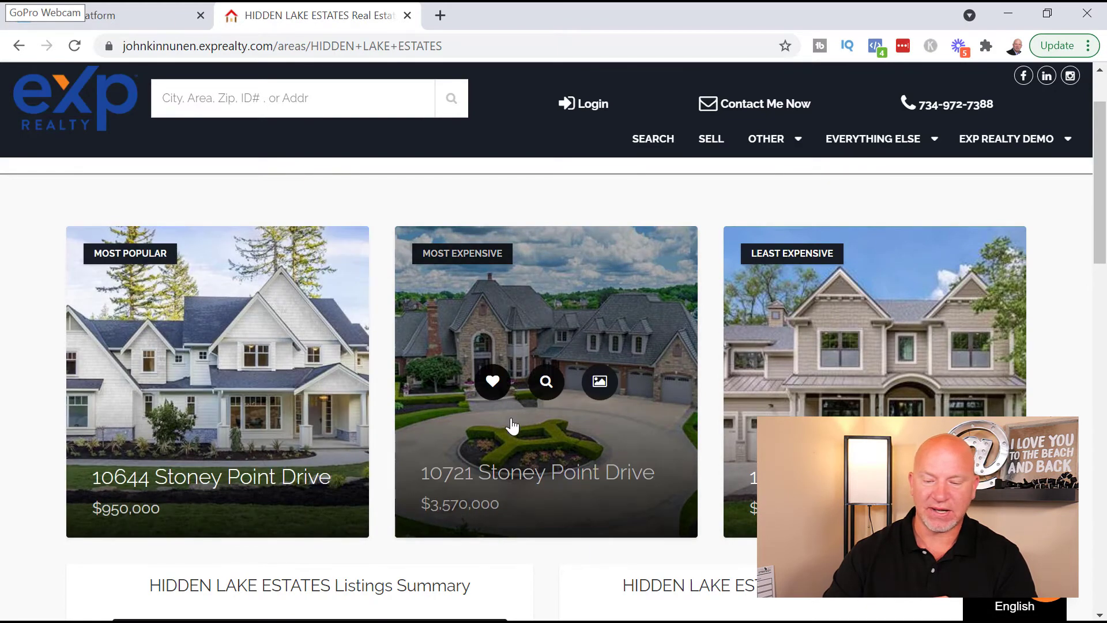
{"action": "mouse_move", "coordinate": [801, 375]}
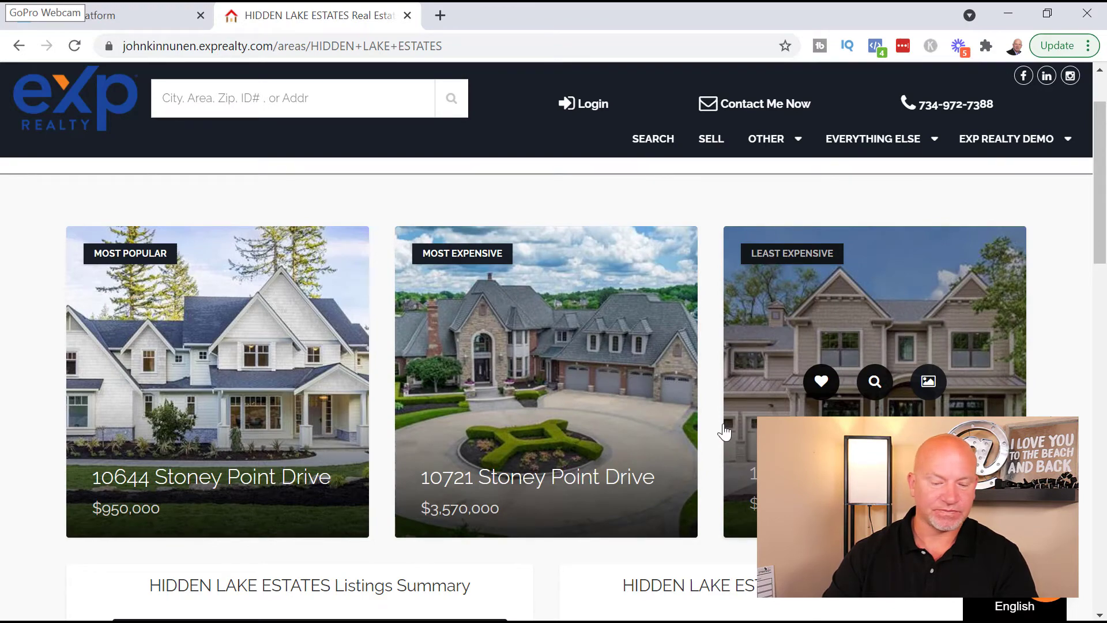
{"action": "scroll", "coordinate": [725, 431], "scroll_direction": "down", "scroll_amount": 3}
{"action": "scroll", "coordinate": [508, 398], "scroll_direction": "down", "scroll_amount": 2}
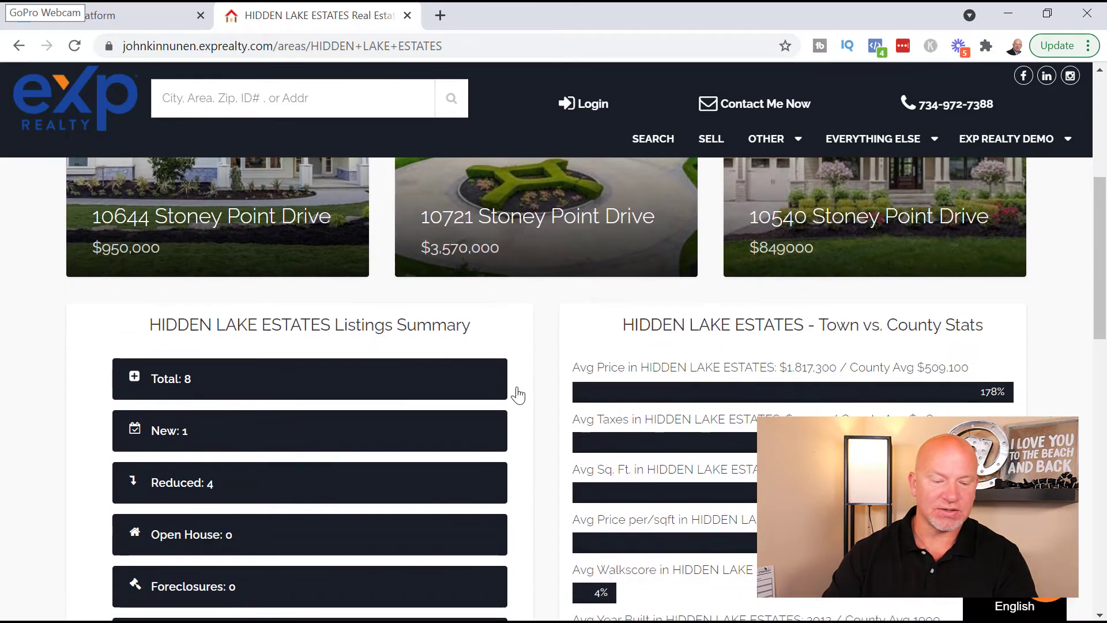
{"action": "scroll", "coordinate": [518, 396], "scroll_direction": "down", "scroll_amount": 1}
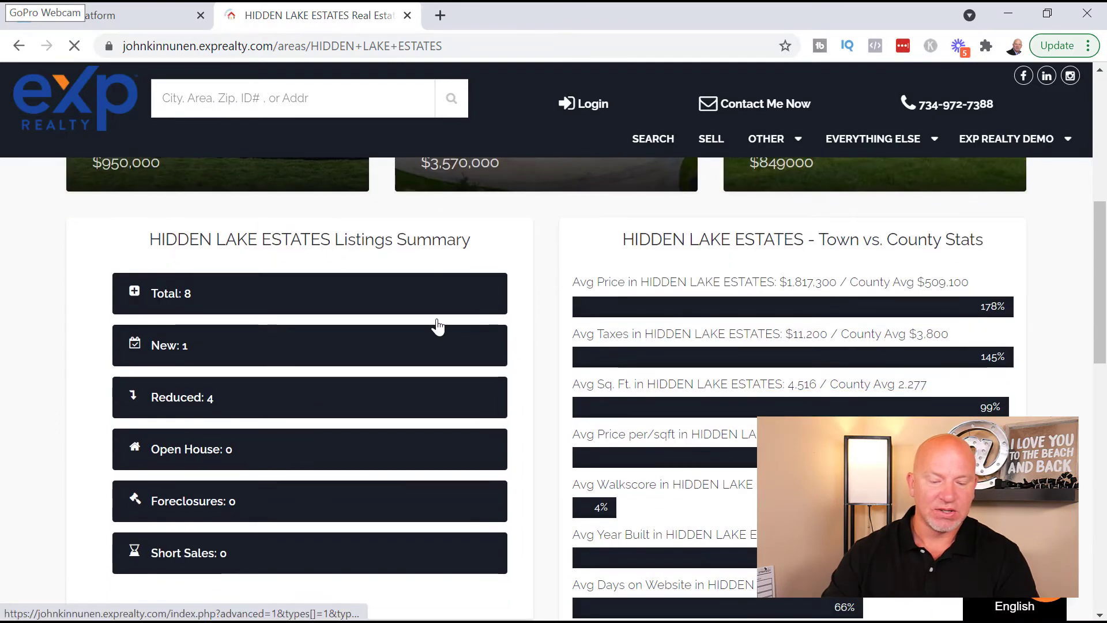
- Open and browse all 8 Hidden Lake Estates listings
{"action": "left_click", "coordinate": [130, 306]}
{"action": "scroll", "coordinate": [577, 364], "scroll_direction": "down", "scroll_amount": 1}
{"action": "scroll", "coordinate": [575, 581], "scroll_direction": "down", "scroll_amount": 1}
{"action": "scroll", "coordinate": [575, 581], "scroll_direction": "down", "scroll_amount": 1}
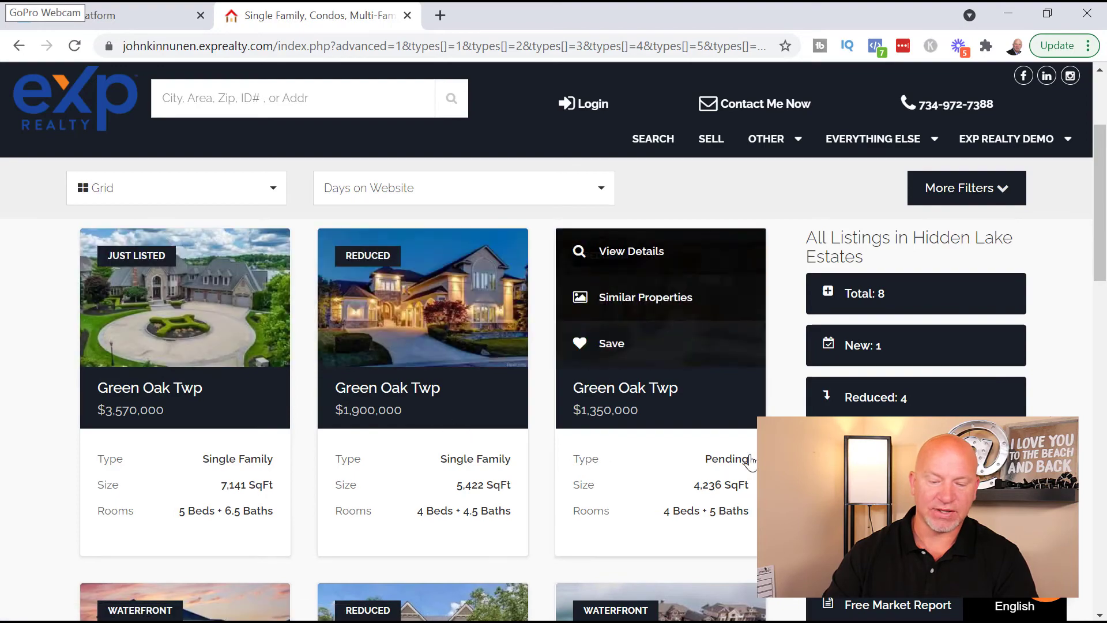
{"action": "scroll", "coordinate": [692, 491], "scroll_direction": "down", "scroll_amount": 7}
{"action": "scroll", "coordinate": [746, 513], "scroll_direction": "down", "scroll_amount": 9}
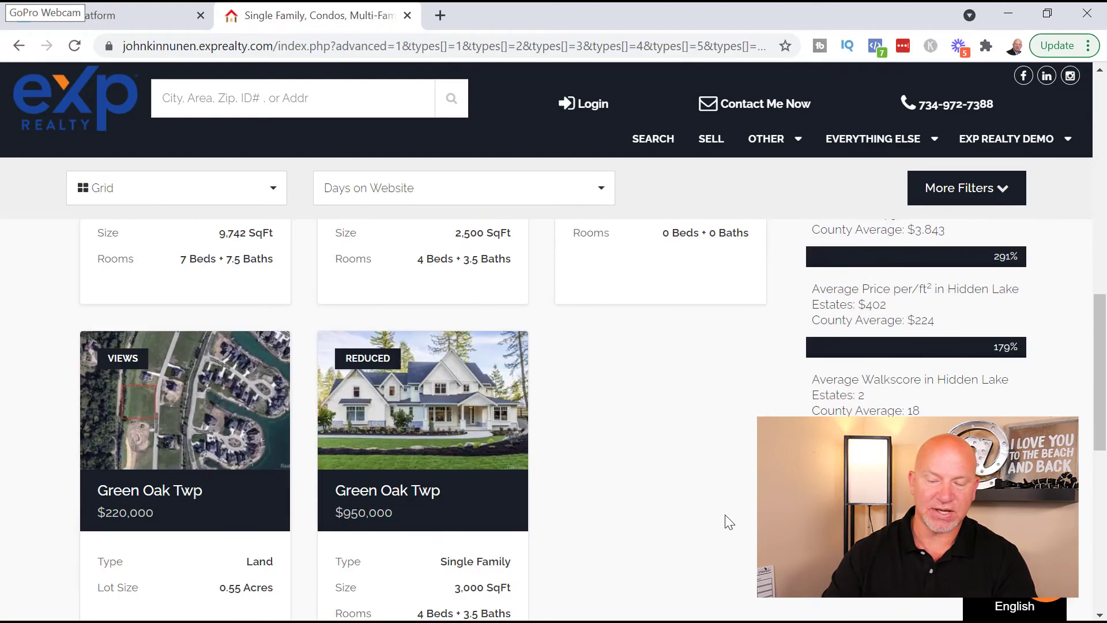
- Visit the free market report page, then go back to the Hidden Lake Estates listings
{"action": "scroll", "coordinate": [731, 489], "scroll_direction": "up", "scroll_amount": 7}
{"action": "scroll", "coordinate": [657, 395], "scroll_direction": "up", "scroll_amount": 9}
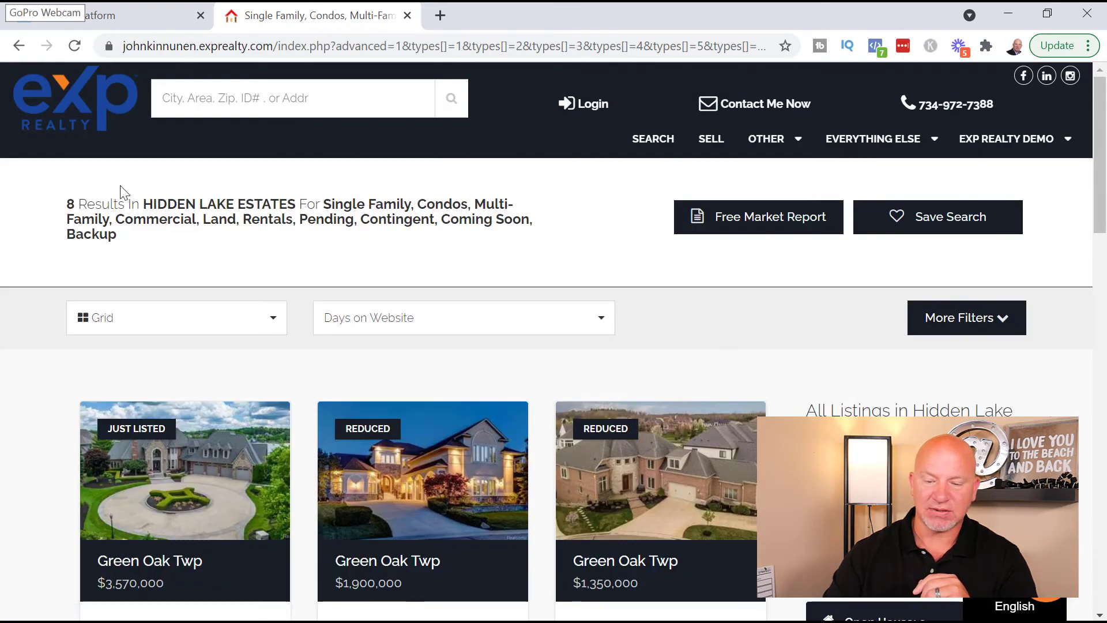
{"action": "left_click", "coordinate": [747, 228]}
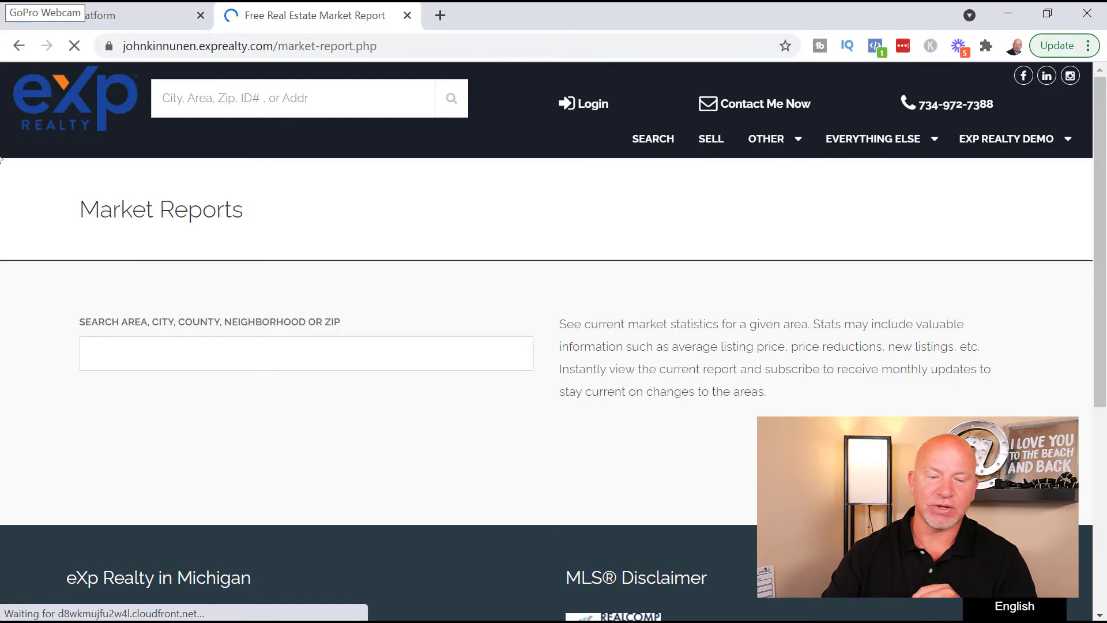
{"action": "left_click", "coordinate": [19, 51]}
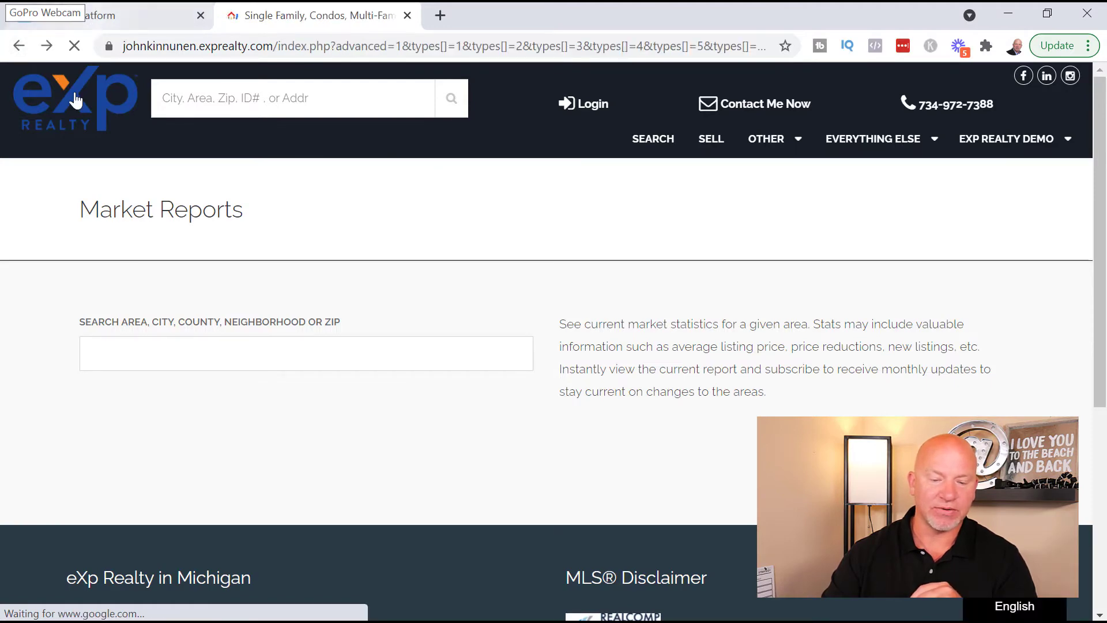
- Add BRIGHTON COUNTRY CLUB - neighborhood as a new kvCORE service area
{"action": "left_click", "coordinate": [134, 20]}
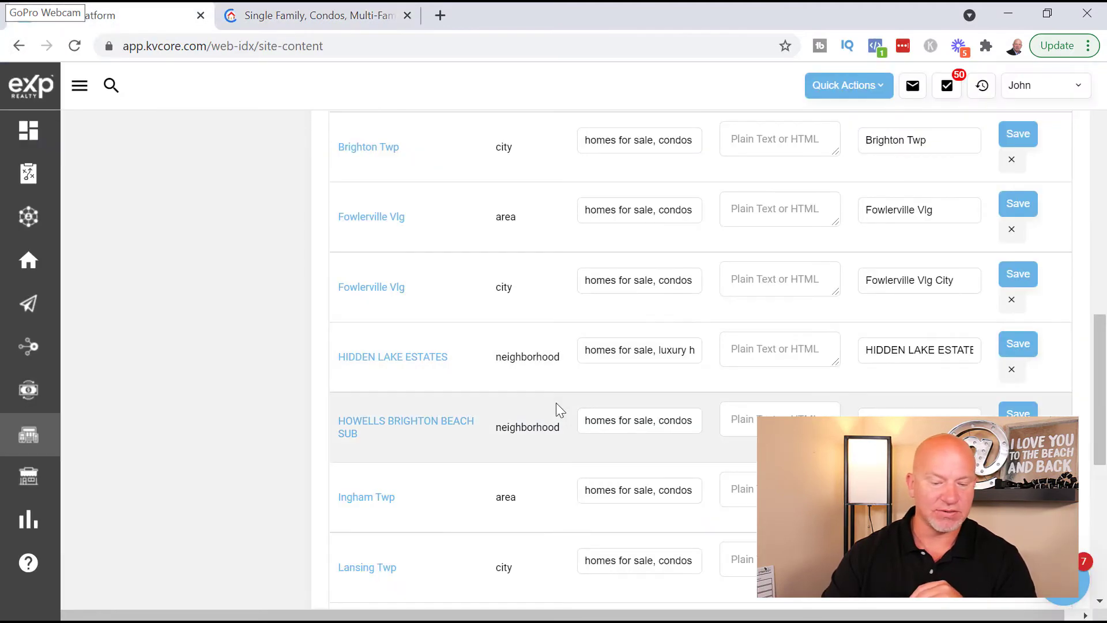
{"action": "scroll", "coordinate": [563, 417], "scroll_direction": "up", "scroll_amount": 10}
{"action": "scroll", "coordinate": [555, 418], "scroll_direction": "up", "scroll_amount": 3}
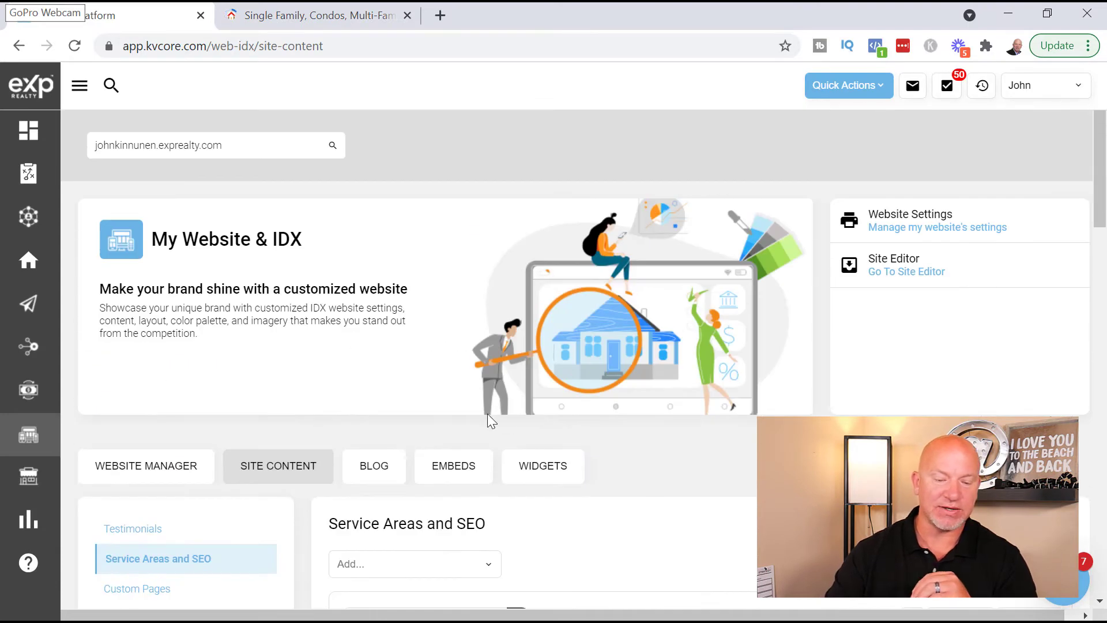
{"action": "scroll", "coordinate": [509, 422], "scroll_direction": "down", "scroll_amount": 5}
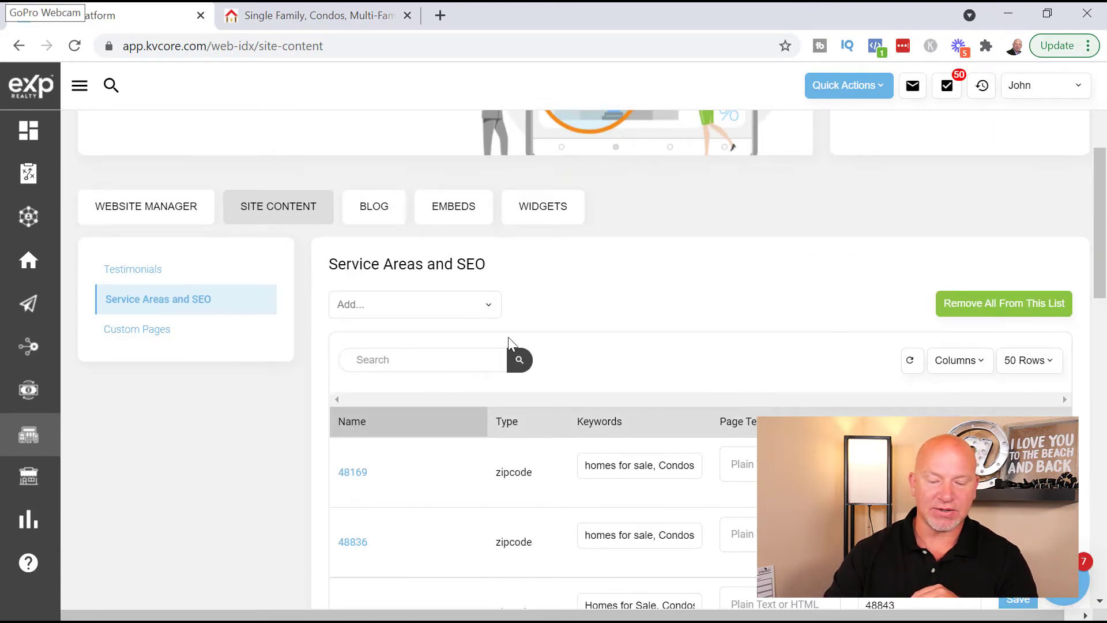
{"action": "left_click", "coordinate": [404, 305]}
{"action": "scroll", "coordinate": [643, 400], "scroll_direction": "down", "scroll_amount": 5}
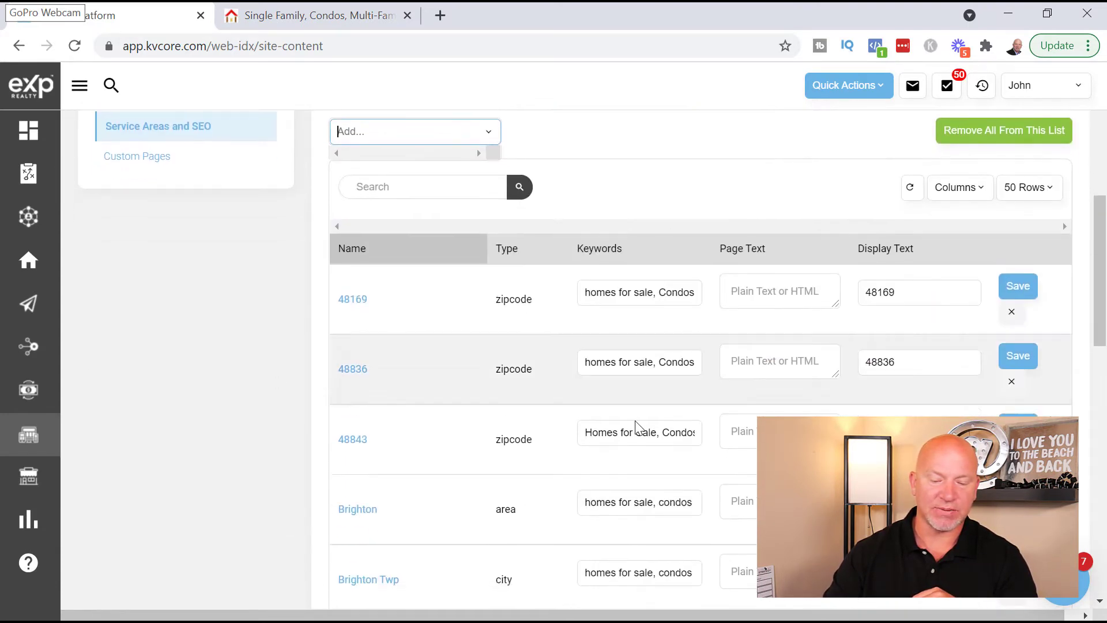
{"action": "scroll", "coordinate": [594, 449], "scroll_direction": "up", "scroll_amount": 3}
{"action": "scroll", "coordinate": [413, 387], "scroll_direction": "down", "scroll_amount": 3}
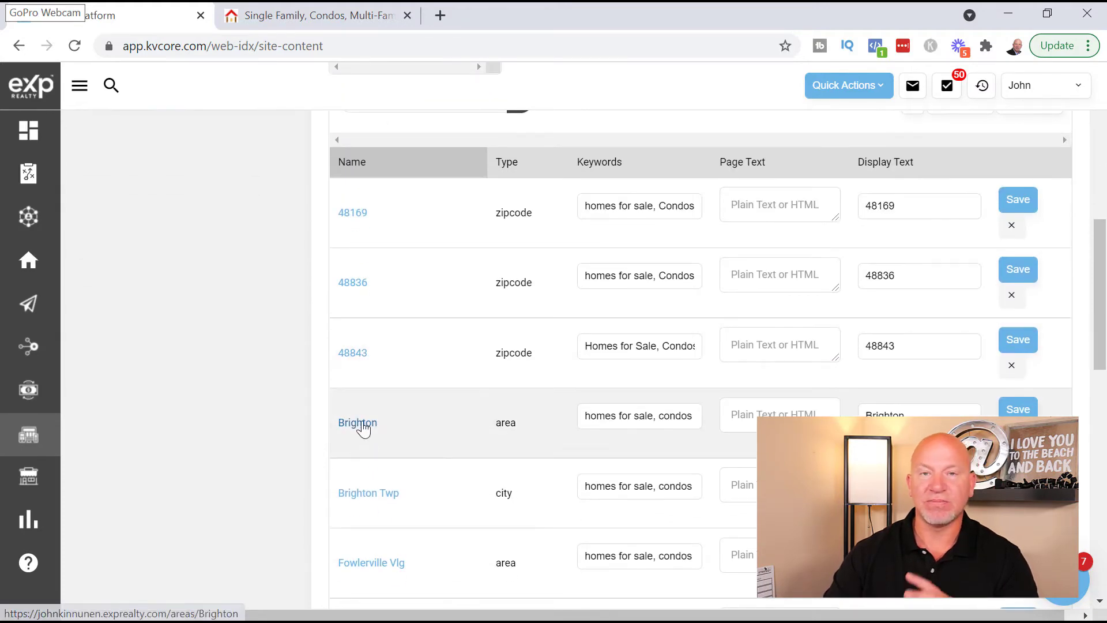
{"action": "scroll", "coordinate": [479, 434], "scroll_direction": "up", "scroll_amount": 3}
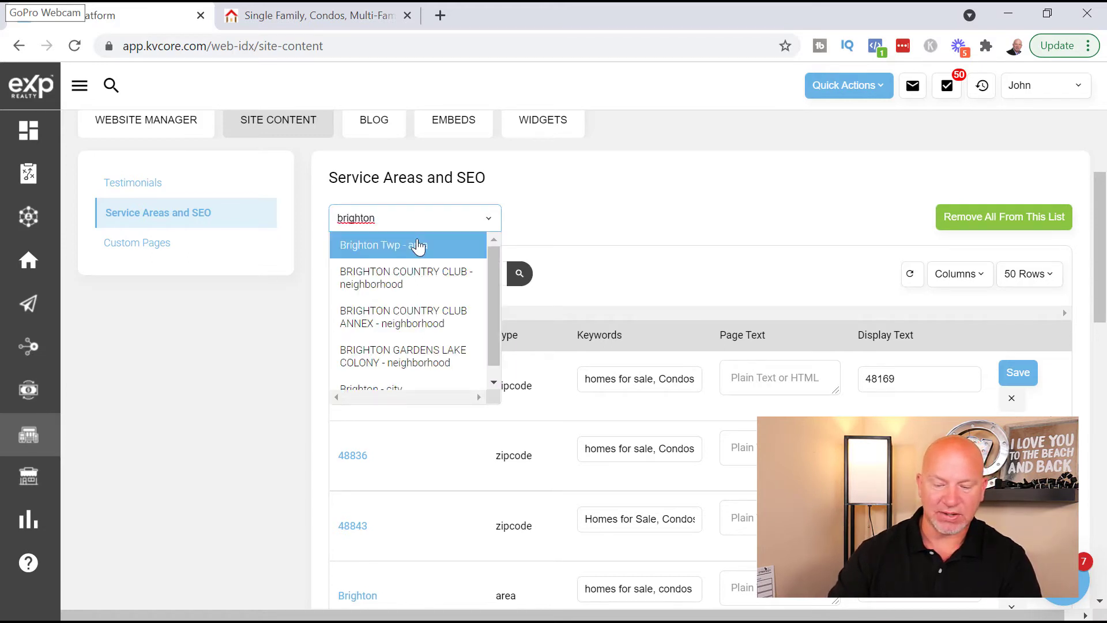
{"action": "scroll", "coordinate": [577, 490], "scroll_direction": "down", "scroll_amount": 1}
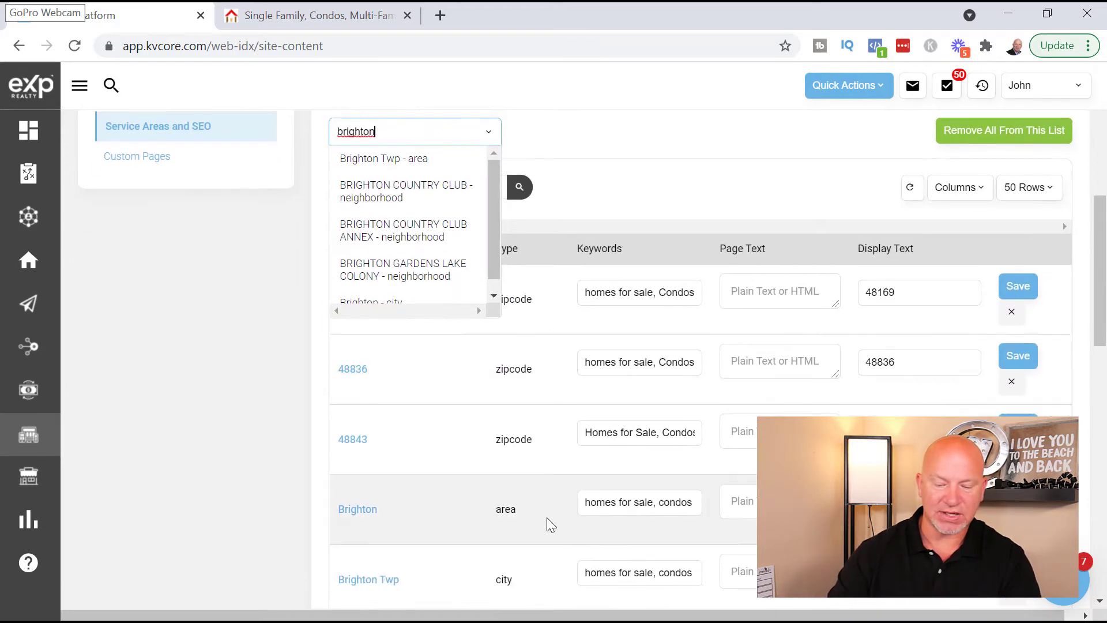
{"action": "scroll", "coordinate": [464, 560], "scroll_direction": "down", "scroll_amount": 1}
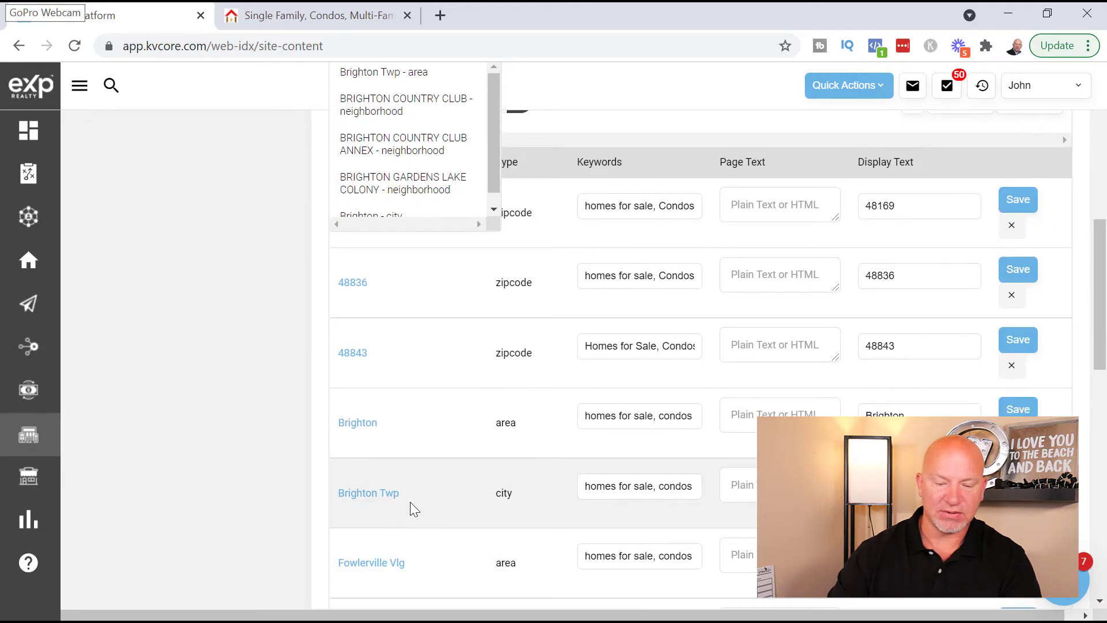
{"action": "scroll", "coordinate": [447, 497], "scroll_direction": "up", "scroll_amount": 3}
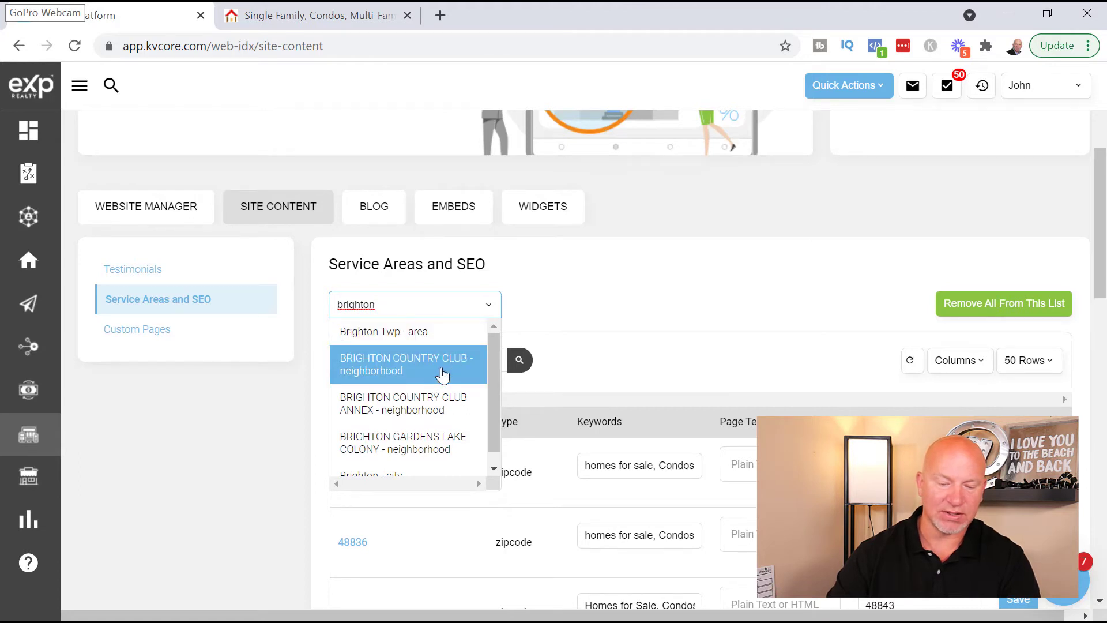
{"action": "left_click", "coordinate": [443, 376]}
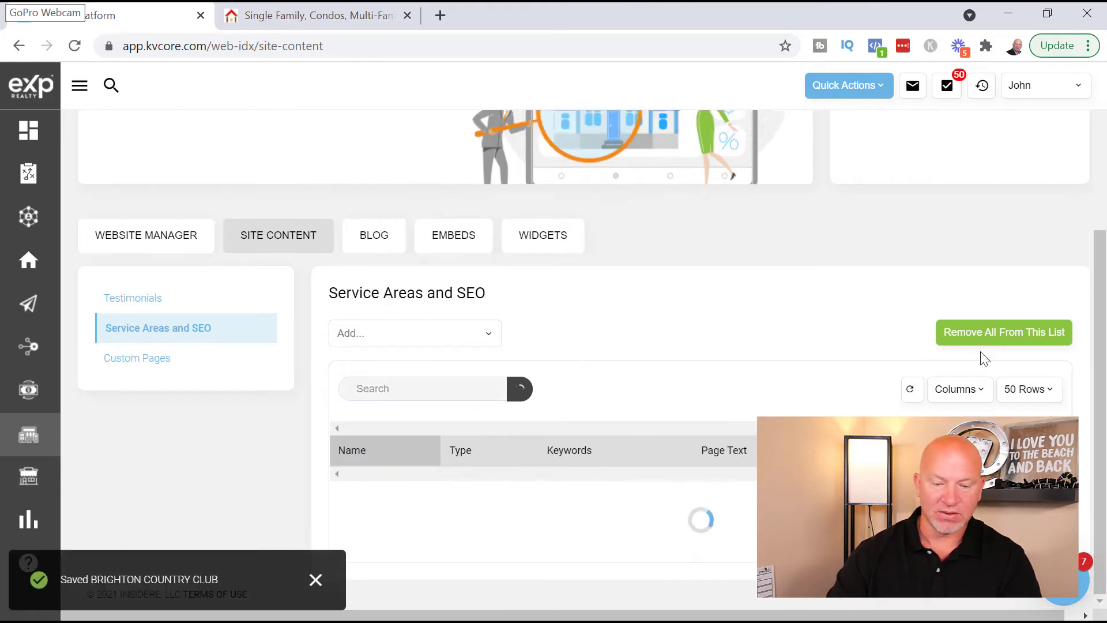
{"action": "scroll", "coordinate": [630, 418], "scroll_direction": "down", "scroll_amount": 7}
{"action": "scroll", "coordinate": [477, 413], "scroll_direction": "down", "scroll_amount": 4}
{"action": "scroll", "coordinate": [469, 396], "scroll_direction": "up", "scroll_amount": 4}
- Save BRIGHTON COUNTRY CLUB keywords: homes for sale, condos for sale, luxury homes for sale, brighton mi
{"action": "left_click", "coordinate": [631, 315]}
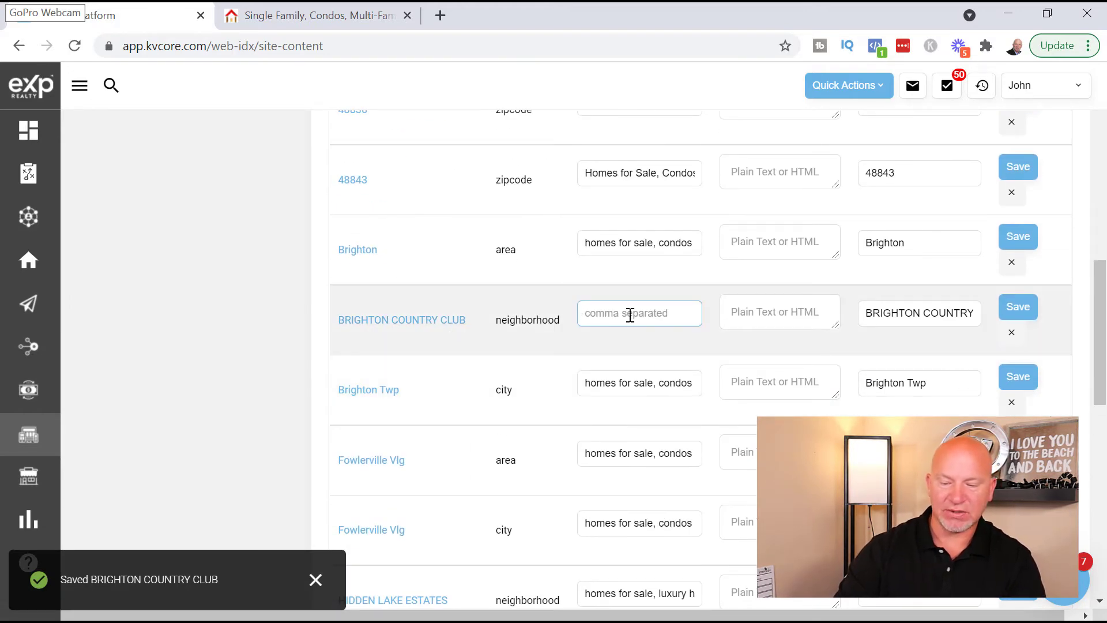
{"action": "type", "text": "homes for s"}
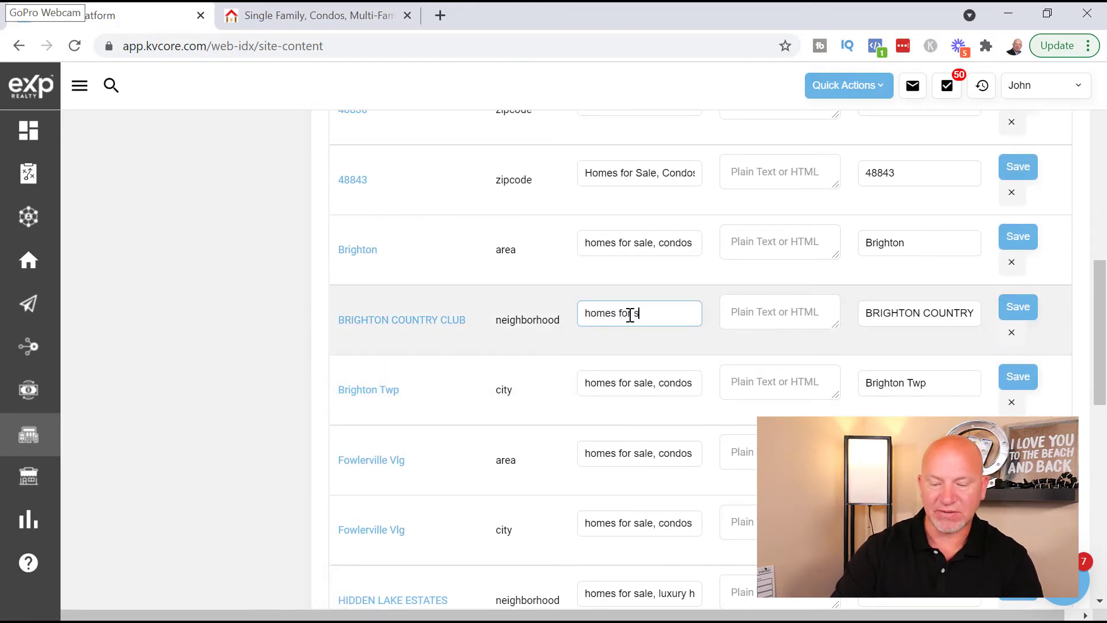
{"action": "type", "text": "ale , condos for sale "}
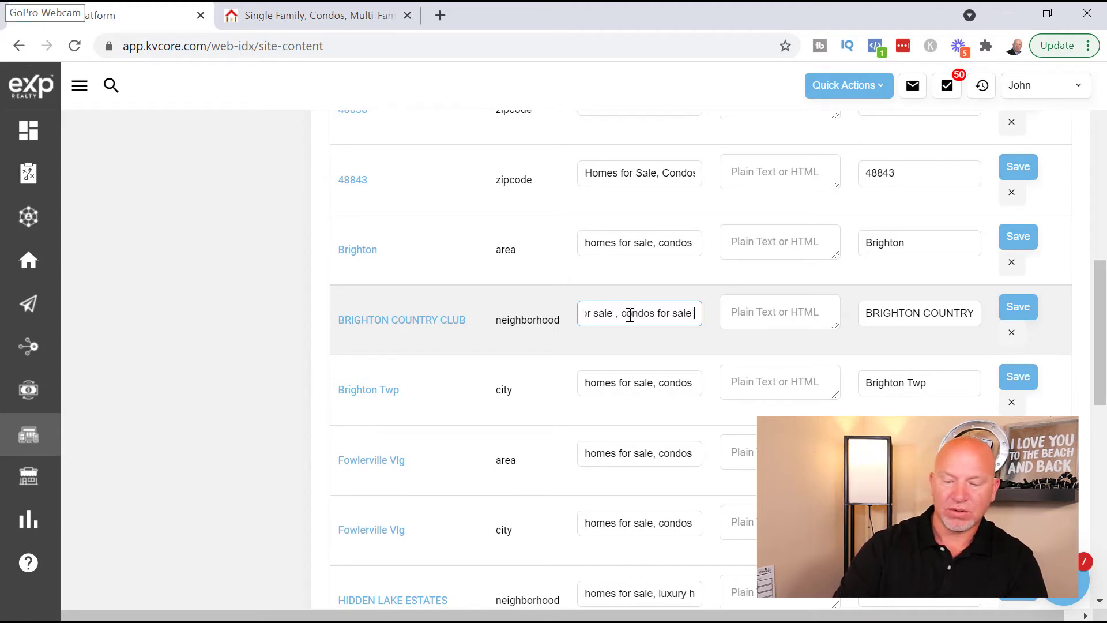
{"action": "type", "text": ", luxu"}
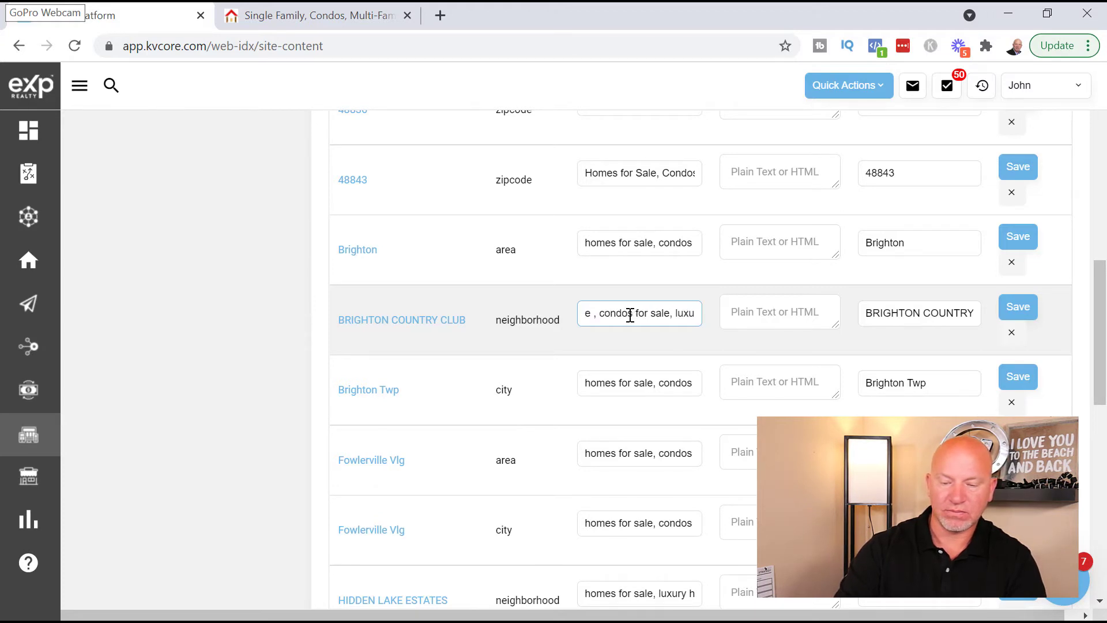
{"action": "key", "text": "BackSpace"}
{"action": "type", "text": "ory home"}
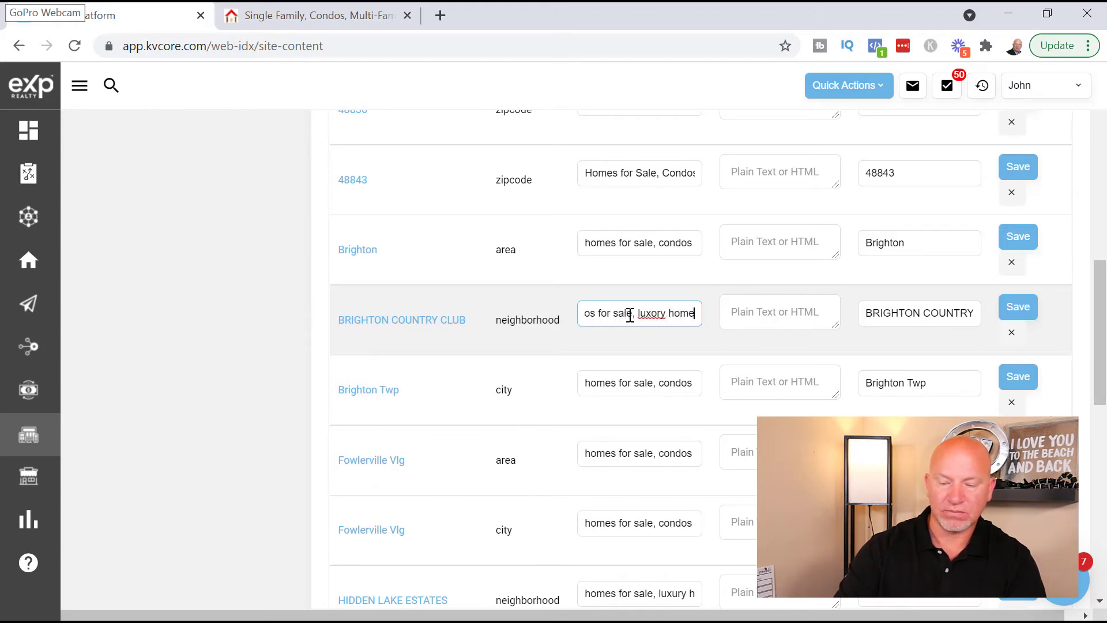
{"action": "type", "text": "s for sal"}
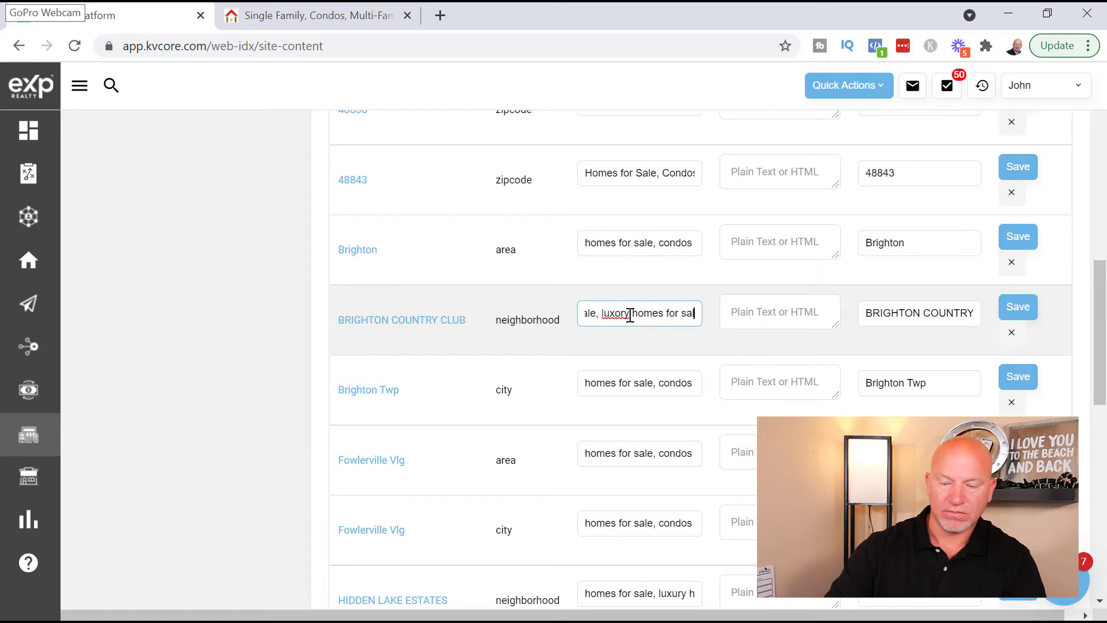
{"action": "type", "text": "e"}
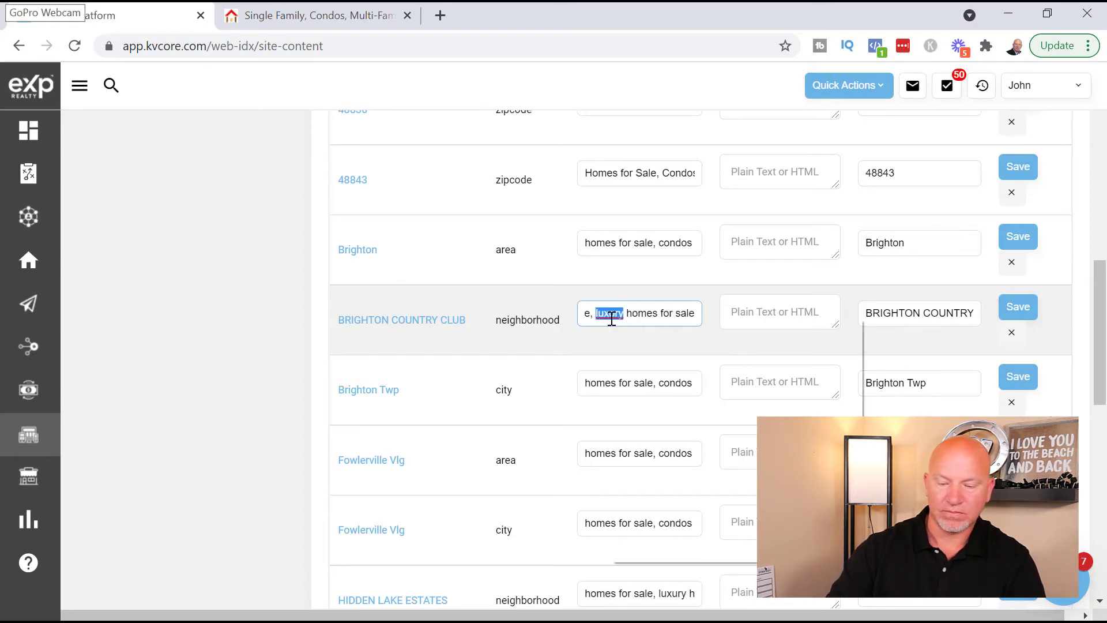
{"action": "right_click", "coordinate": [611, 317]}
{"action": "left_click", "coordinate": [663, 332]}
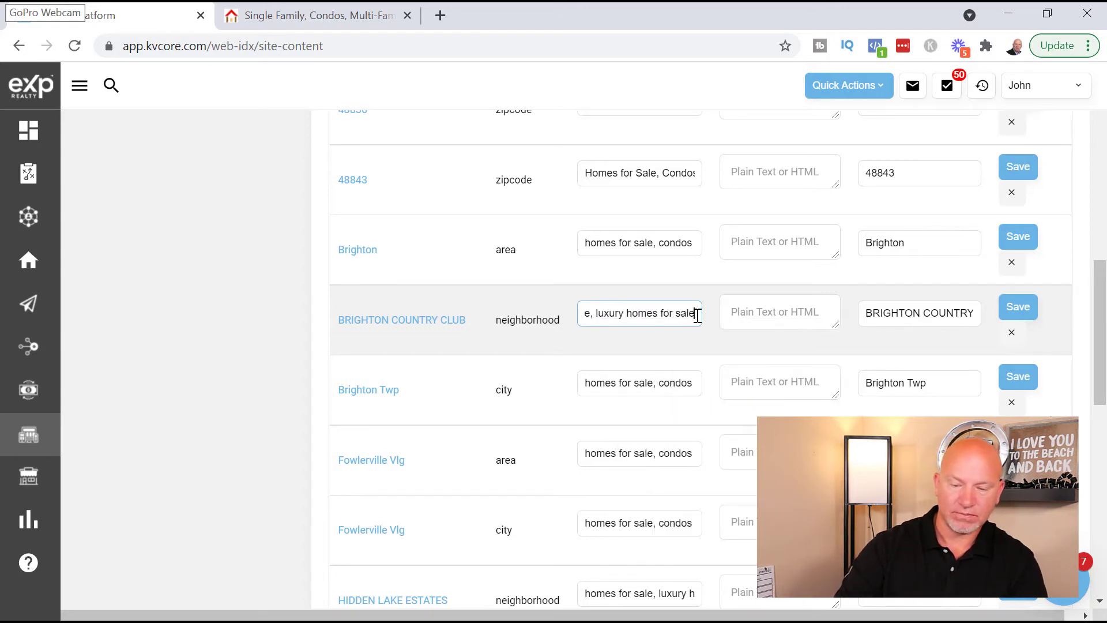
{"action": "type", "text": "brighton mi"}
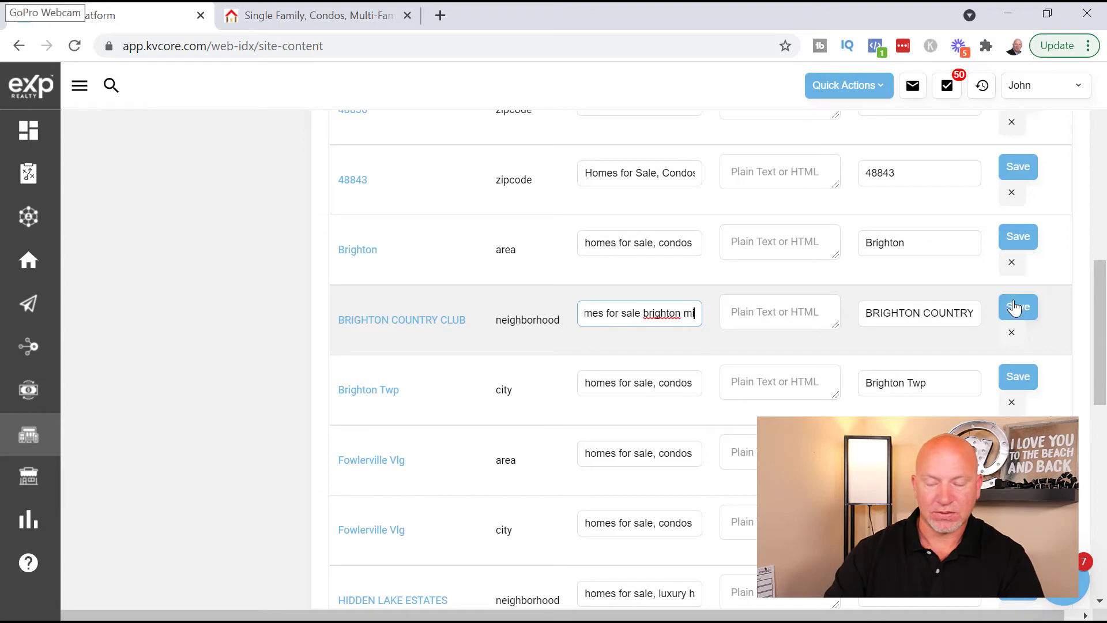
{"action": "left_click", "coordinate": [1015, 309]}
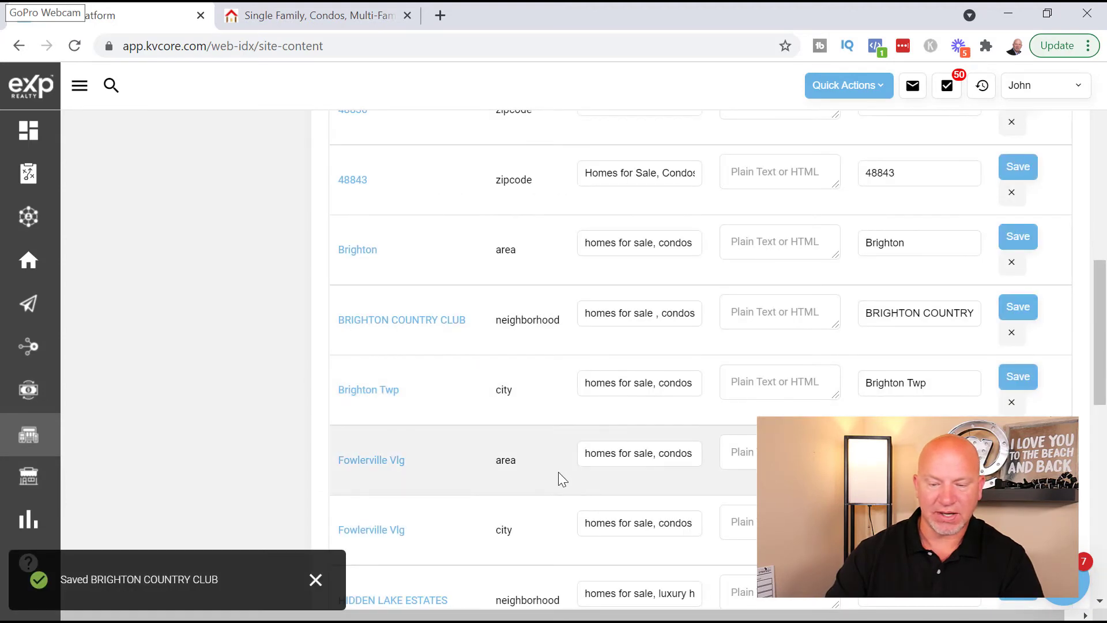
{"action": "scroll", "coordinate": [717, 507], "scroll_direction": "up", "scroll_amount": 10}
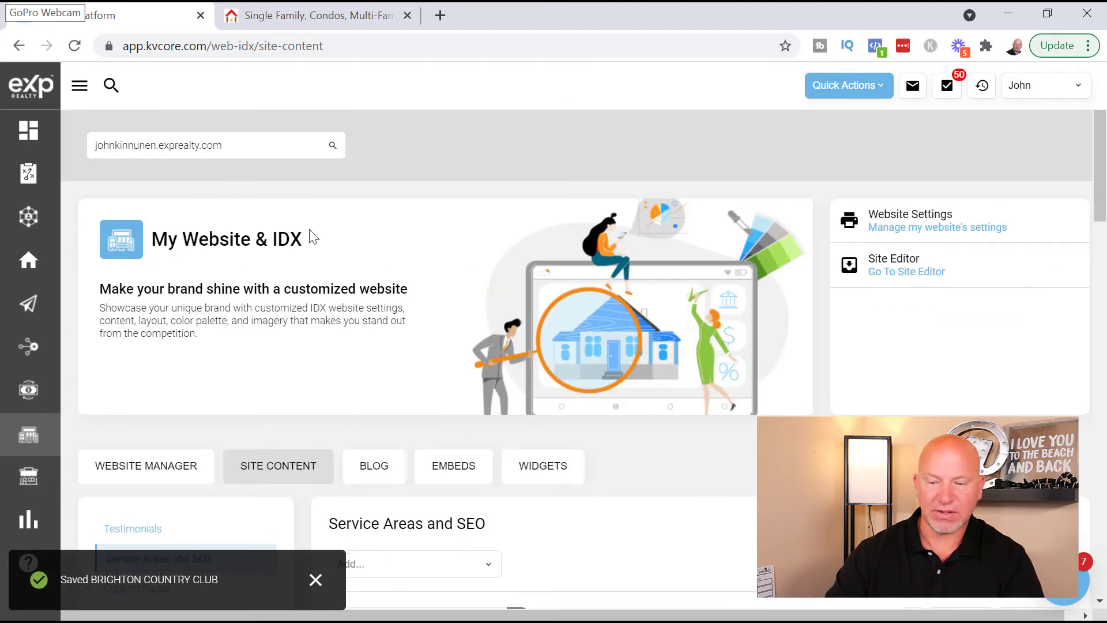
- Open Website Manager's WIDGETS page showing the Home Worth and Open House homepage widgets
{"action": "left_click", "coordinate": [333, 16]}
{"action": "left_click", "coordinate": [159, 21]}
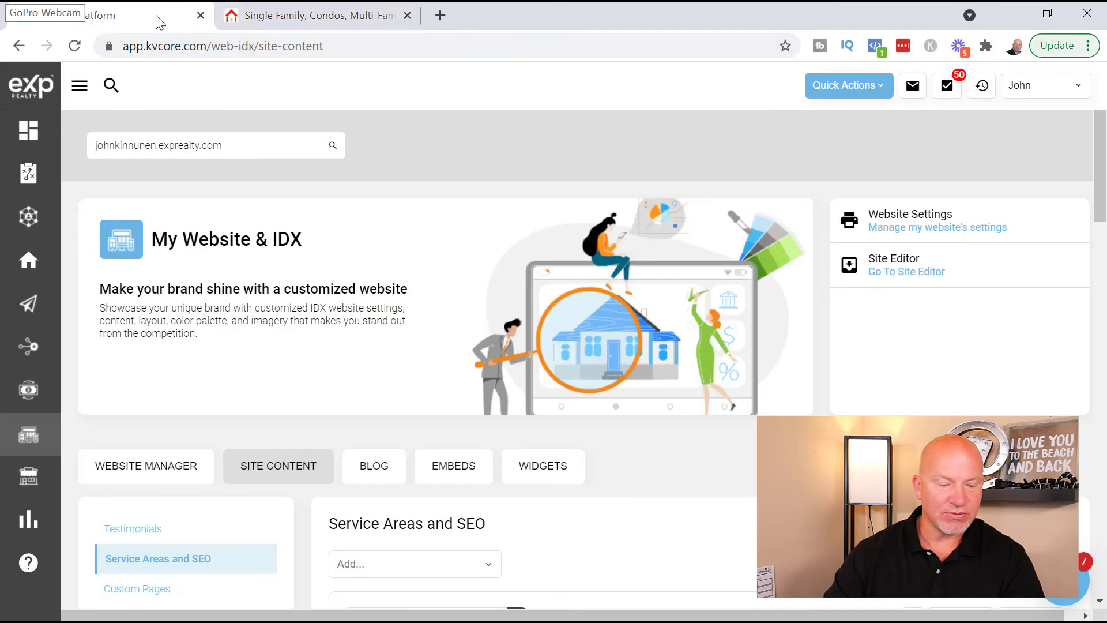
{"action": "mouse_move", "coordinate": [14, 450]}
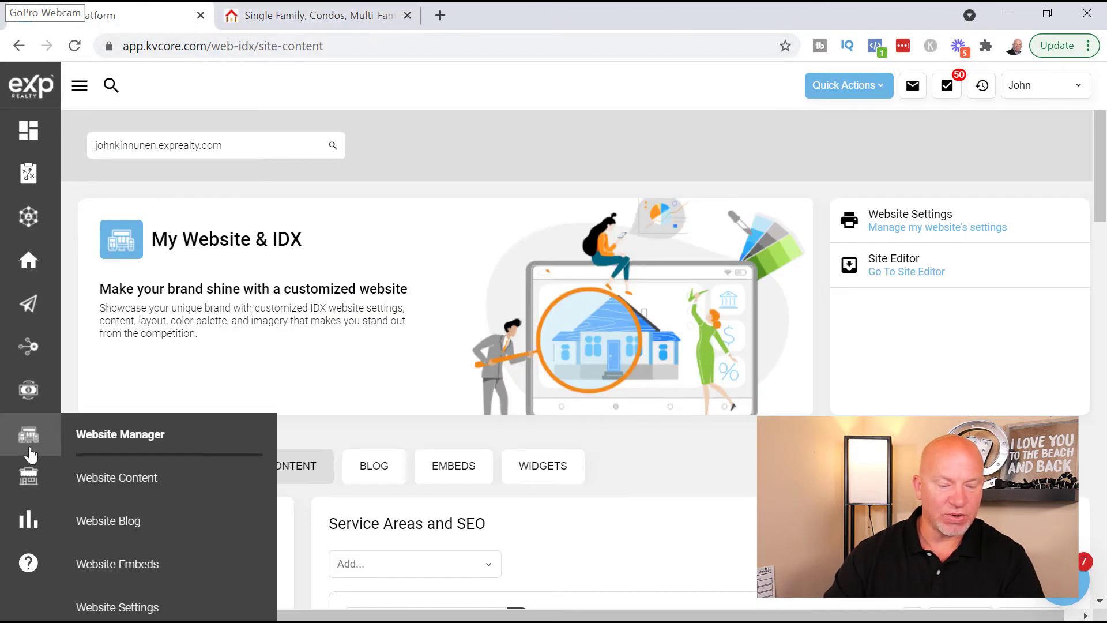
{"action": "left_click", "coordinate": [129, 447]}
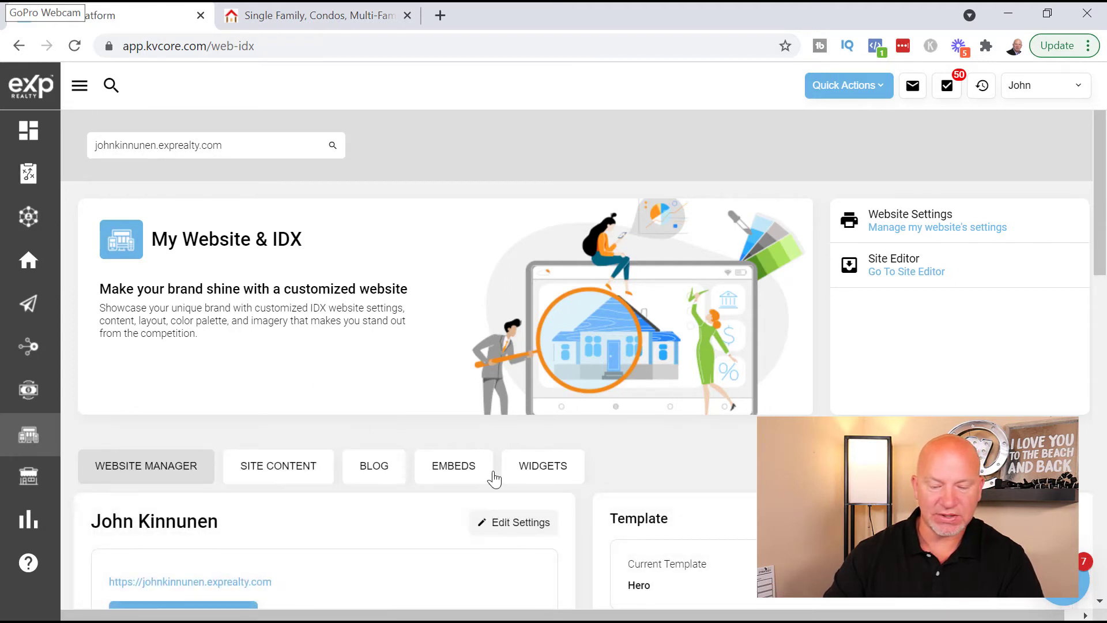
{"action": "left_click", "coordinate": [542, 466]}
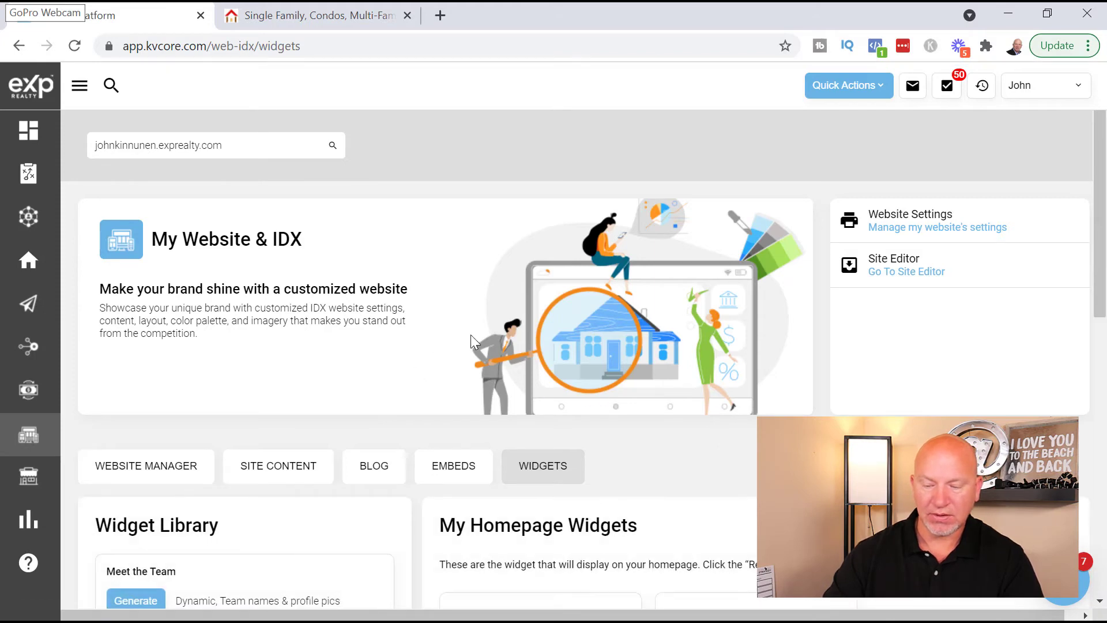
{"action": "scroll", "coordinate": [469, 346], "scroll_direction": "down", "scroll_amount": 5}
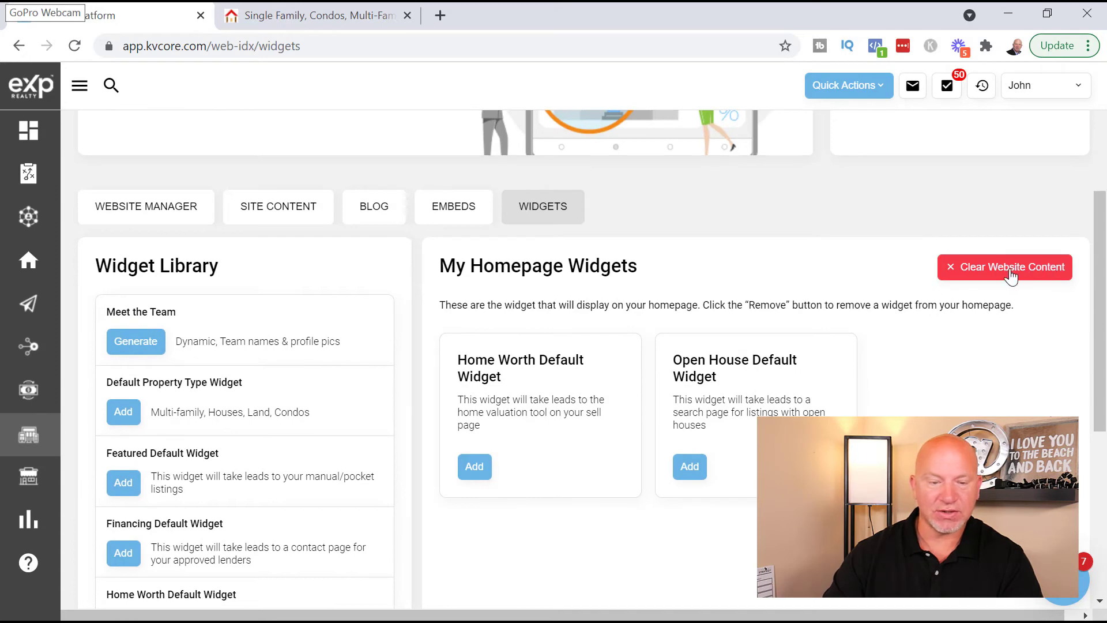
- Check the agent homepage shows Home Worth and Open Houses sections, then return to kvCORE widgets
{"action": "left_click", "coordinate": [327, 17]}
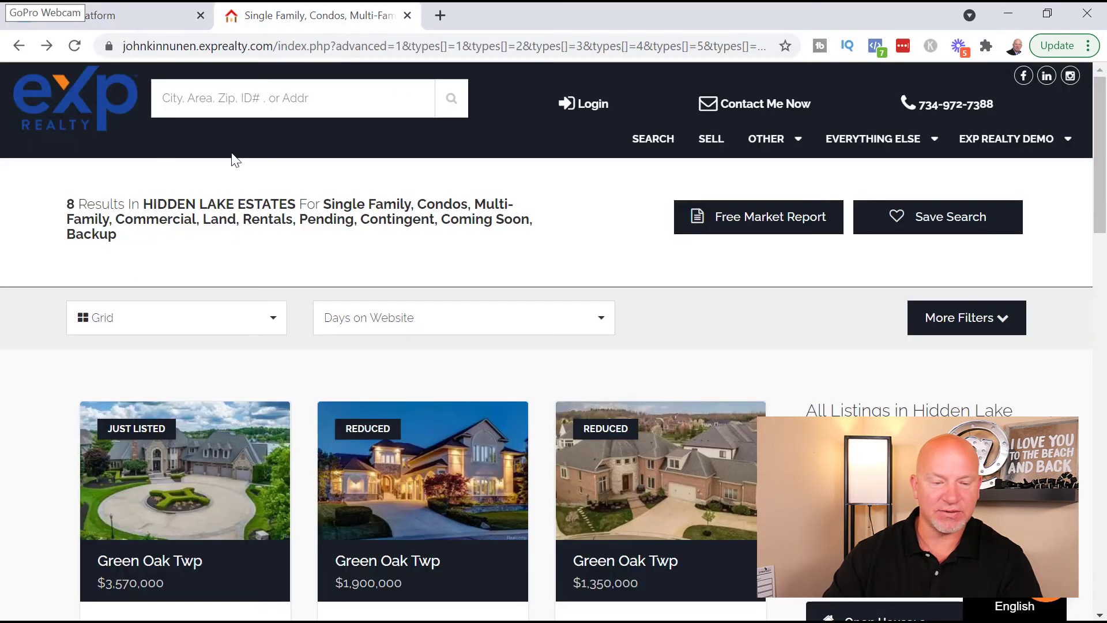
{"action": "left_click", "coordinate": [112, 111]}
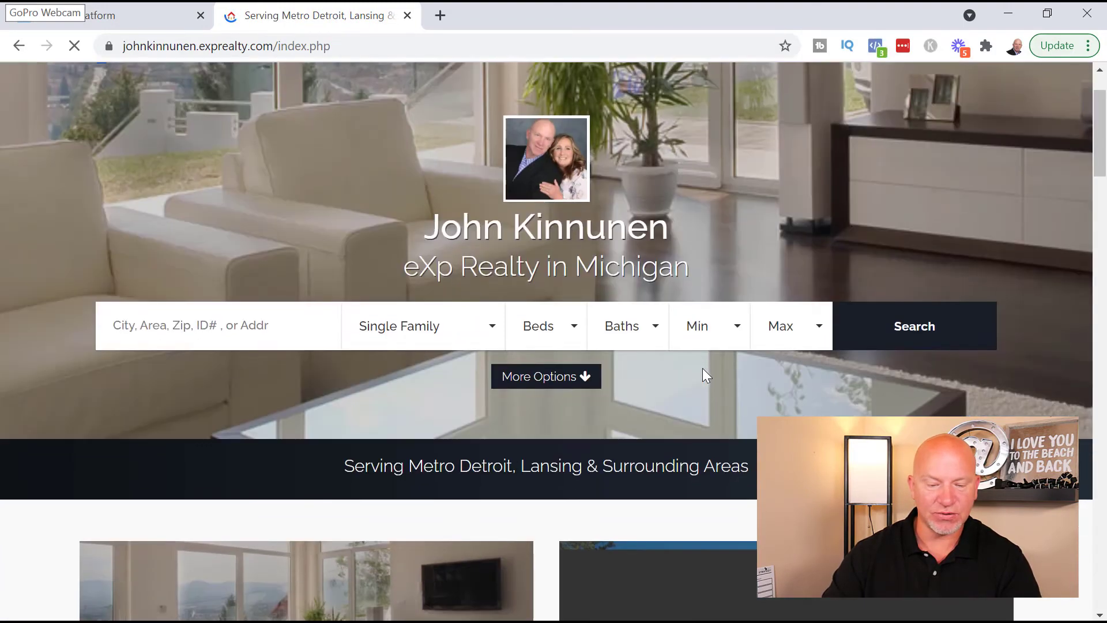
{"action": "scroll", "coordinate": [704, 376], "scroll_direction": "down", "scroll_amount": 6}
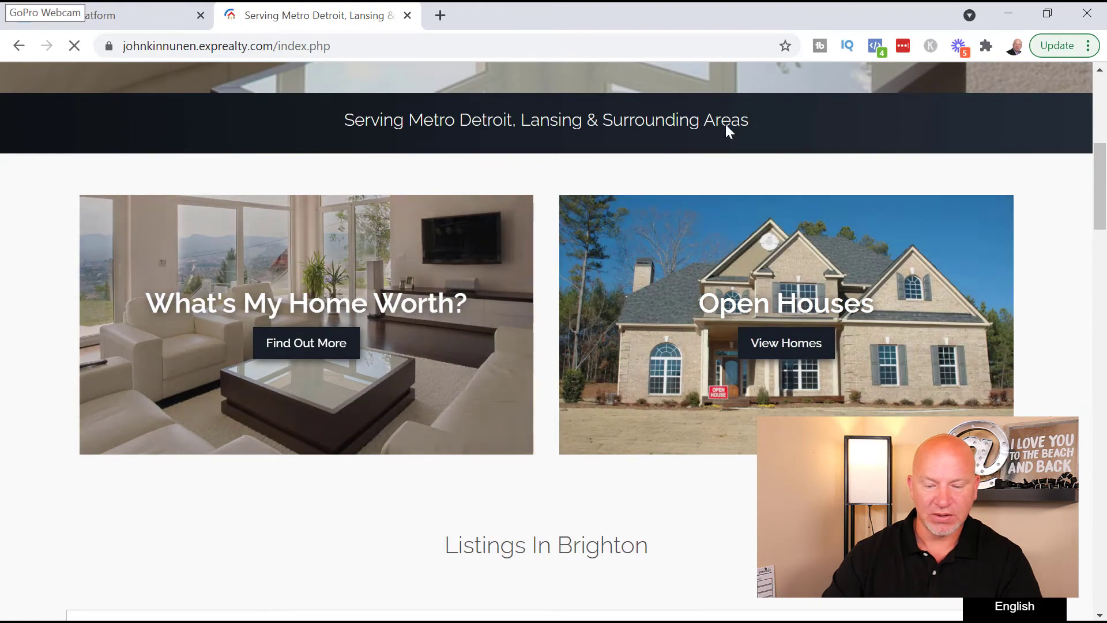
{"action": "left_click", "coordinate": [146, 22]}
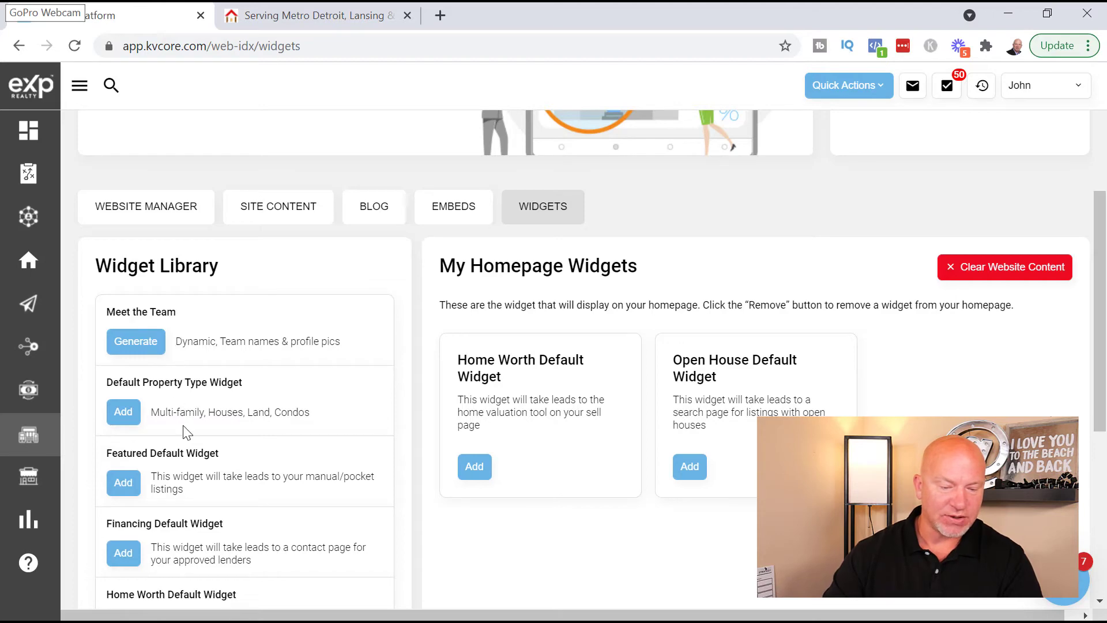
- Add the Default Property Type and Recruit widgets from the Widget Library and dismiss the notifications
{"action": "scroll", "coordinate": [196, 358], "scroll_direction": "down", "scroll_amount": 2}
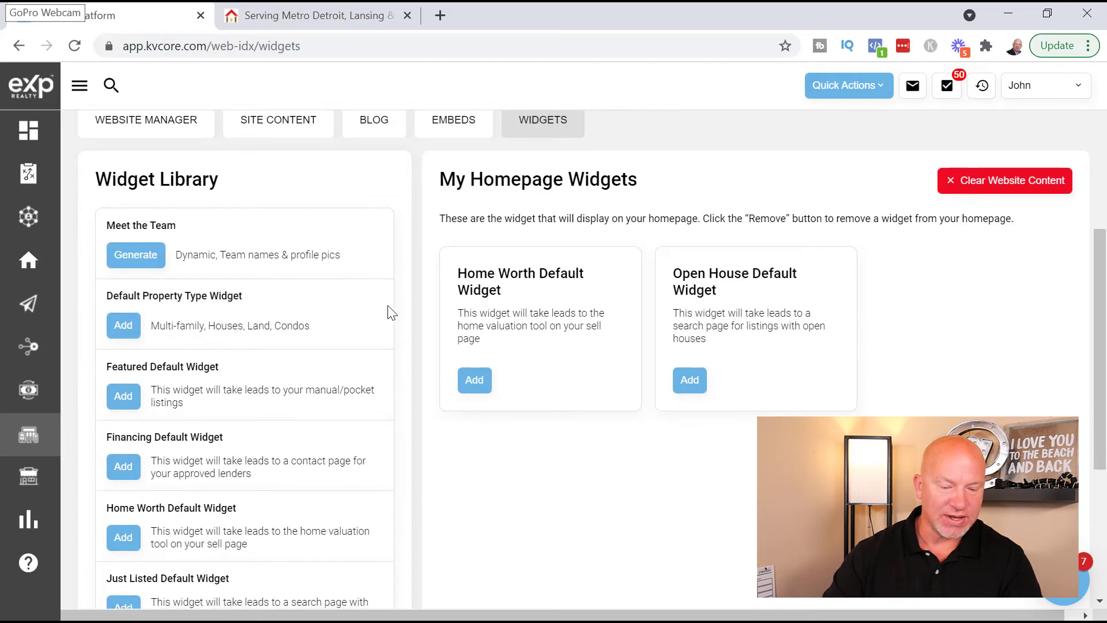
{"action": "left_click", "coordinate": [123, 330]}
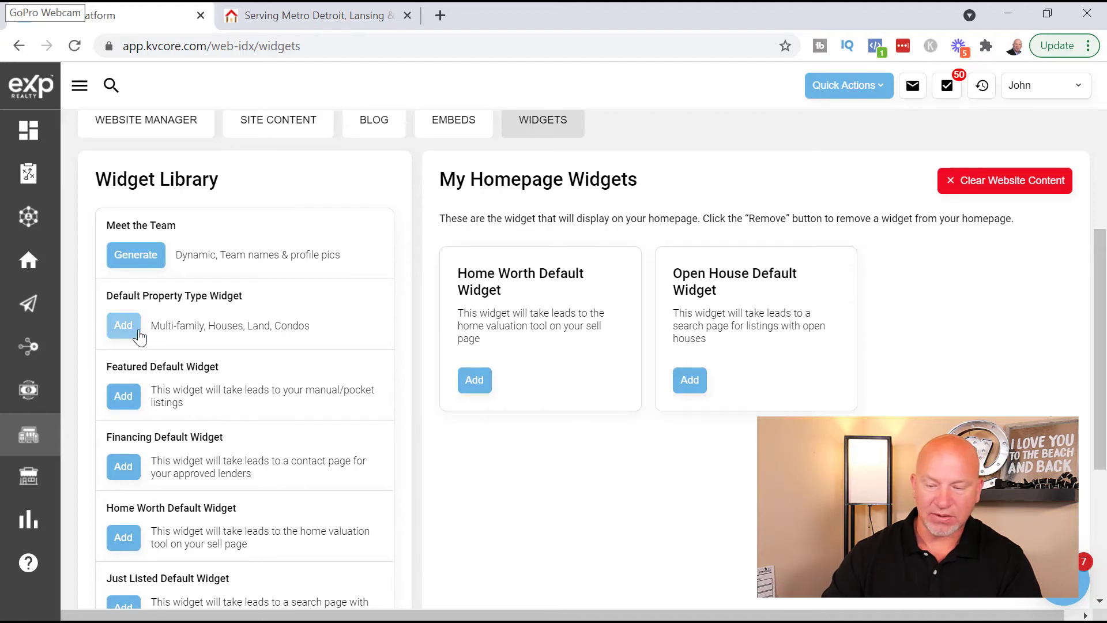
{"action": "left_click", "coordinate": [132, 331]}
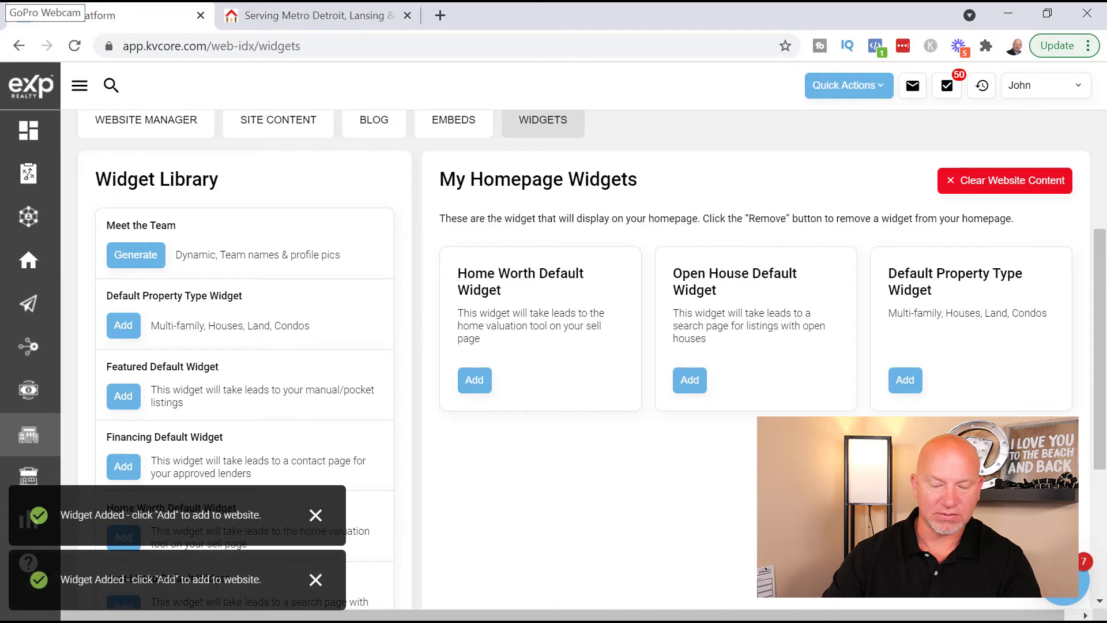
{"action": "left_click", "coordinate": [316, 515]}
{"action": "left_click", "coordinate": [316, 579]}
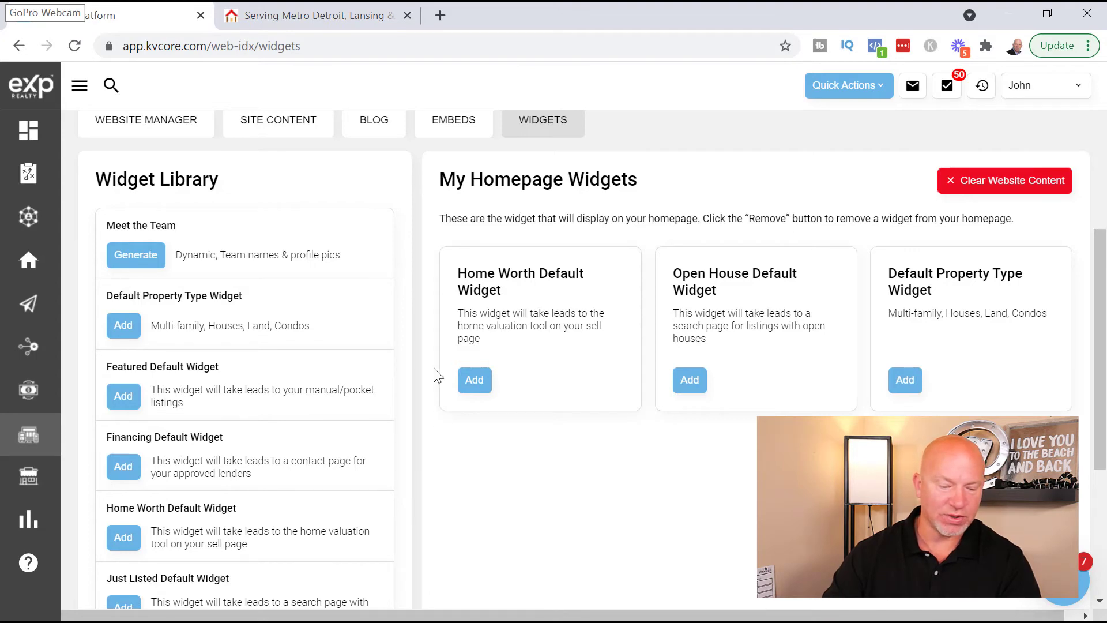
- Try adding the Default Property Type widget to the website, then cancel the overwrite-or-append prompt
{"action": "scroll", "coordinate": [250, 436], "scroll_direction": "down", "scroll_amount": 3}
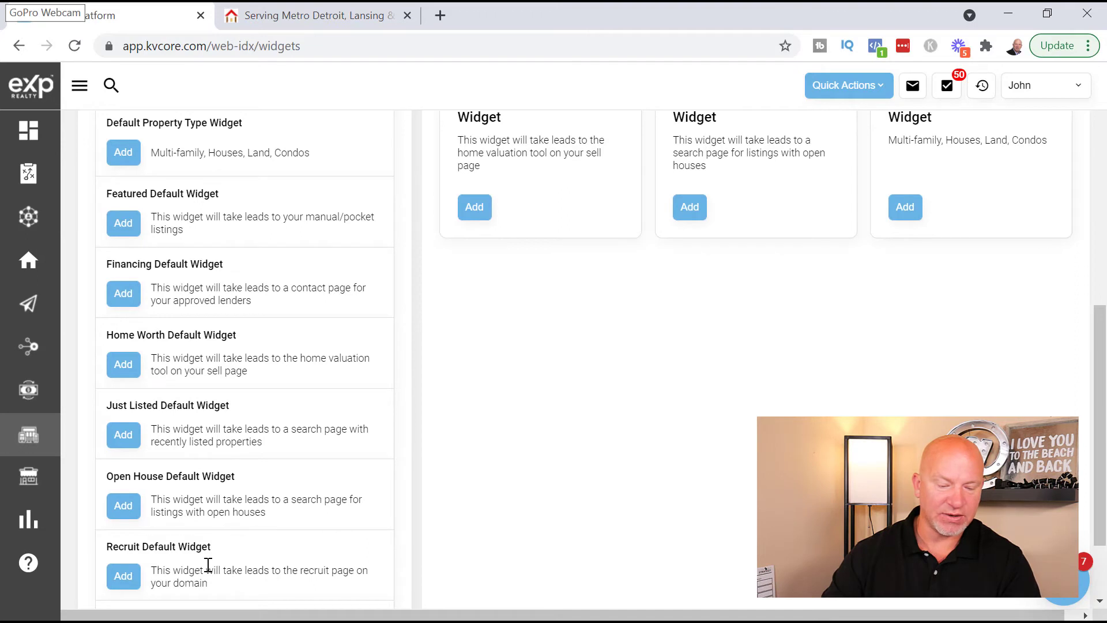
{"action": "scroll", "coordinate": [244, 482], "scroll_direction": "down", "scroll_amount": 2}
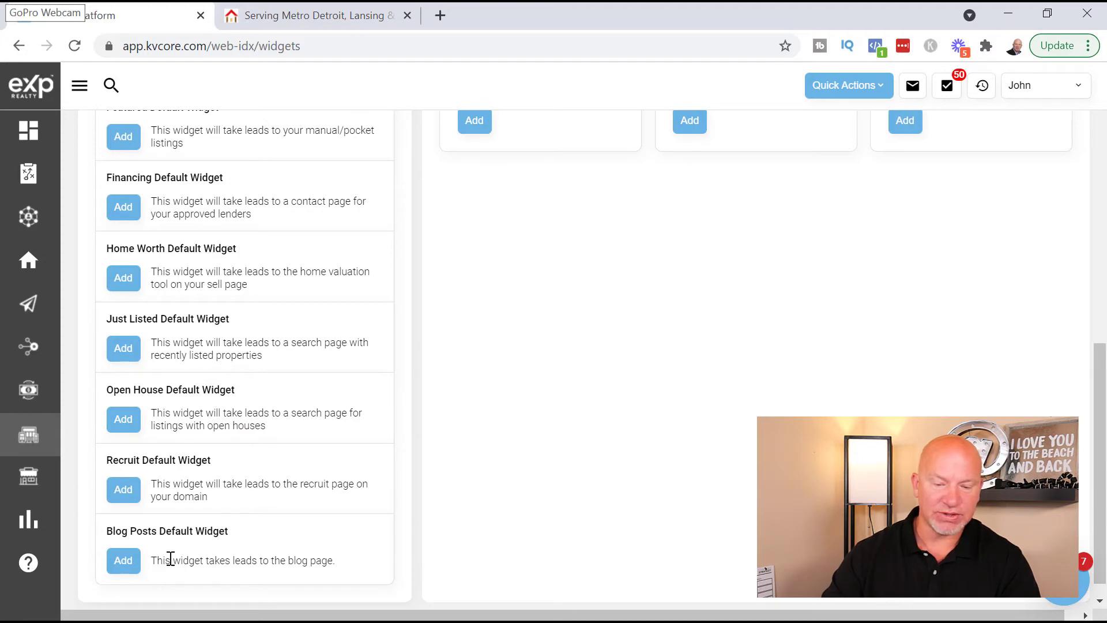
{"action": "scroll", "coordinate": [273, 489], "scroll_direction": "up", "scroll_amount": 3}
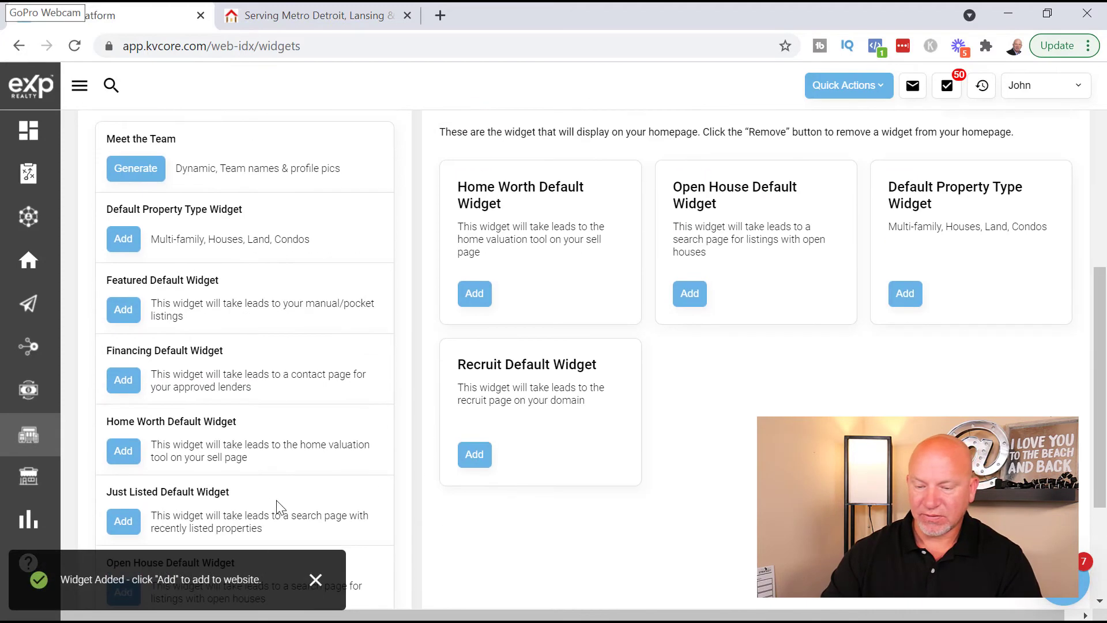
{"action": "left_click", "coordinate": [905, 295]}
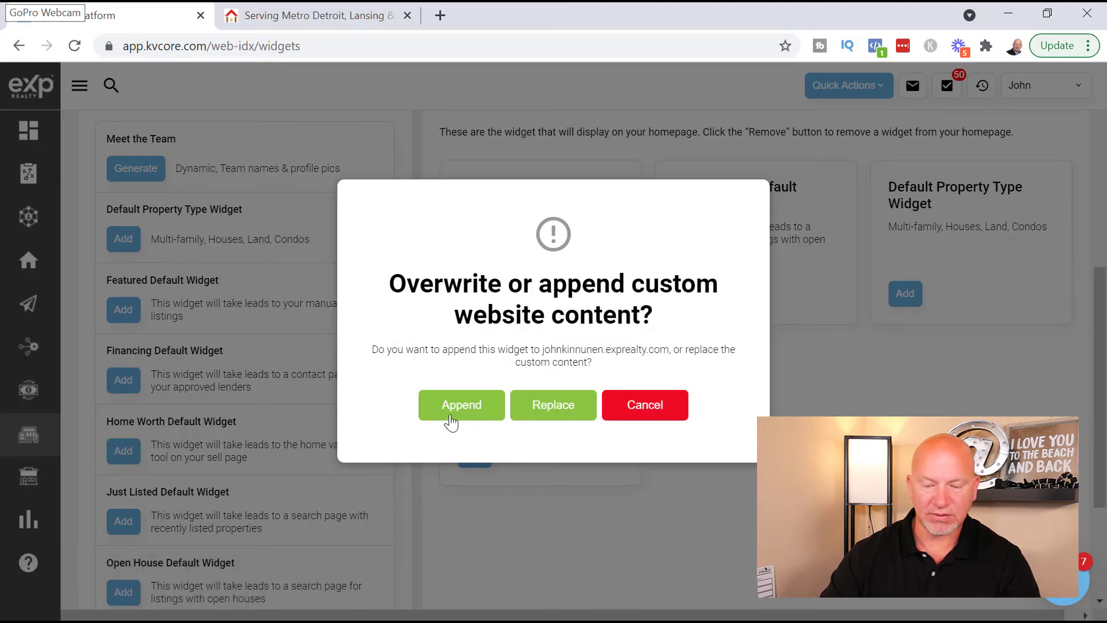
{"action": "left_click", "coordinate": [662, 420]}
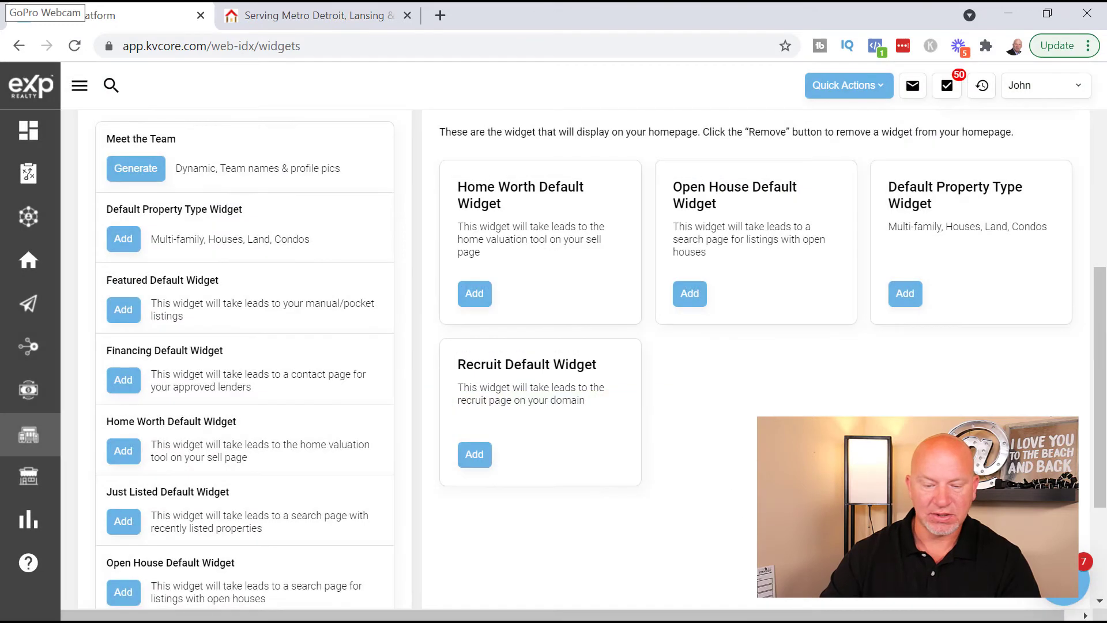
{"action": "scroll", "coordinate": [685, 458], "scroll_direction": "up", "scroll_amount": 8}
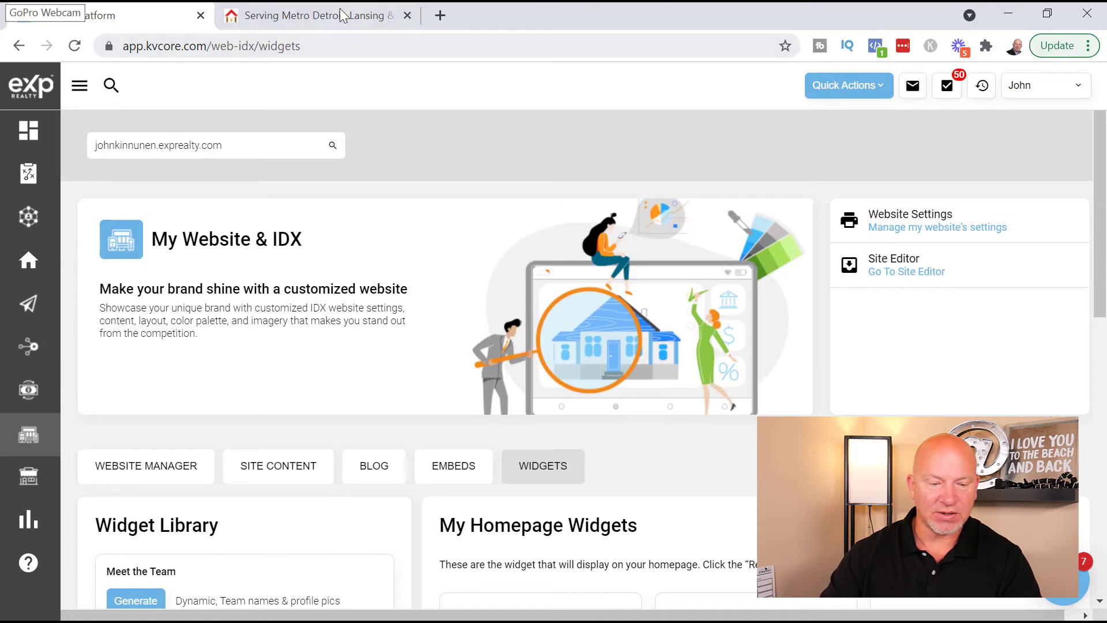
- Reload the live agent homepage and scroll through it to see which widget sections appear
{"action": "left_click", "coordinate": [343, 16]}
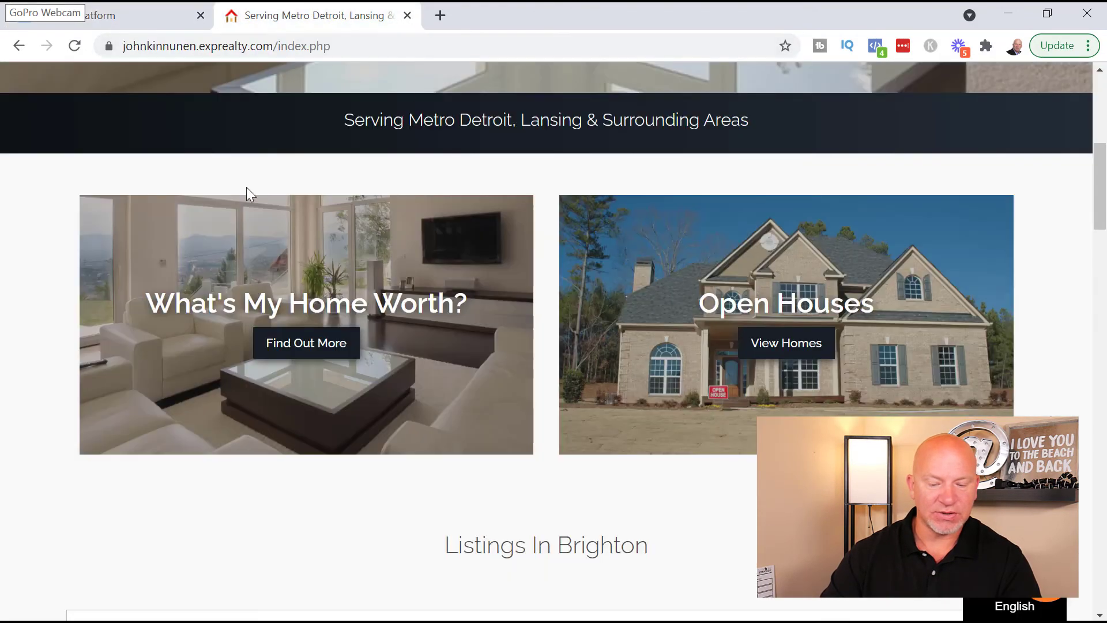
{"action": "left_click", "coordinate": [81, 51]}
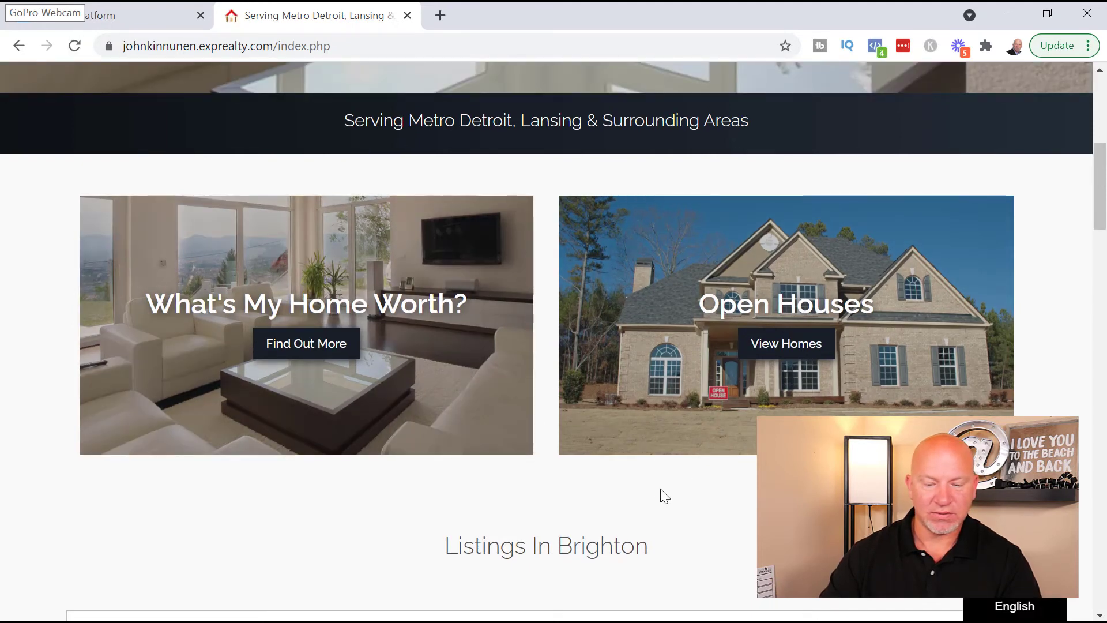
{"action": "scroll", "coordinate": [657, 491], "scroll_direction": "up", "scroll_amount": 6}
{"action": "scroll", "coordinate": [655, 489], "scroll_direction": "down", "scroll_amount": 9}
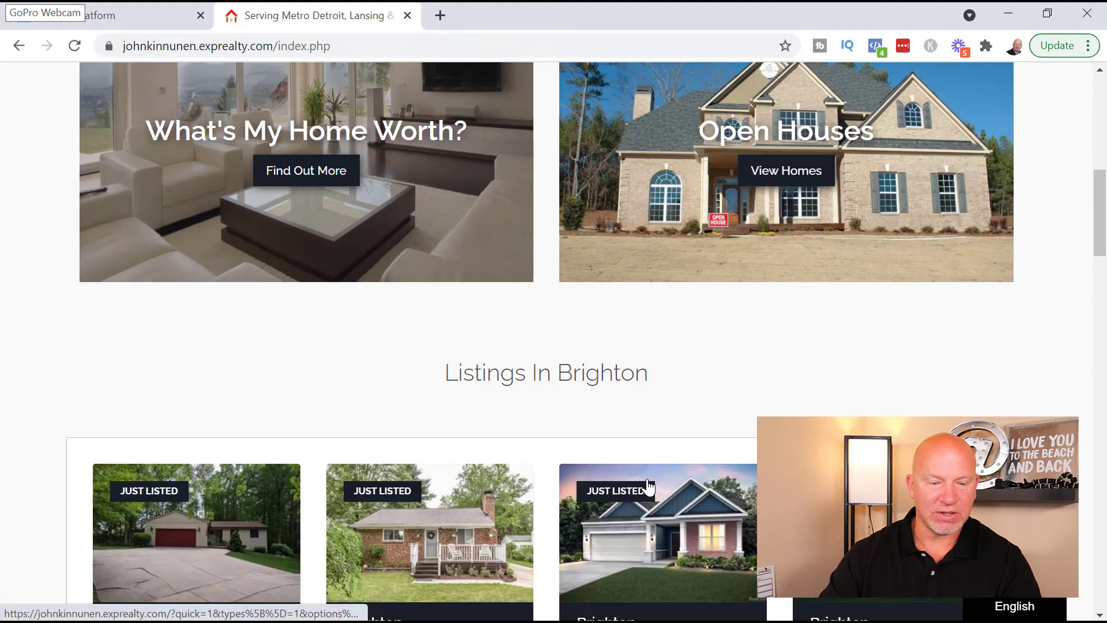
{"action": "scroll", "coordinate": [638, 487], "scroll_direction": "up", "scroll_amount": 6}
- Append the Default Property Type widget to the website content, then add the Recruit widget
{"action": "left_click", "coordinate": [64, 17]}
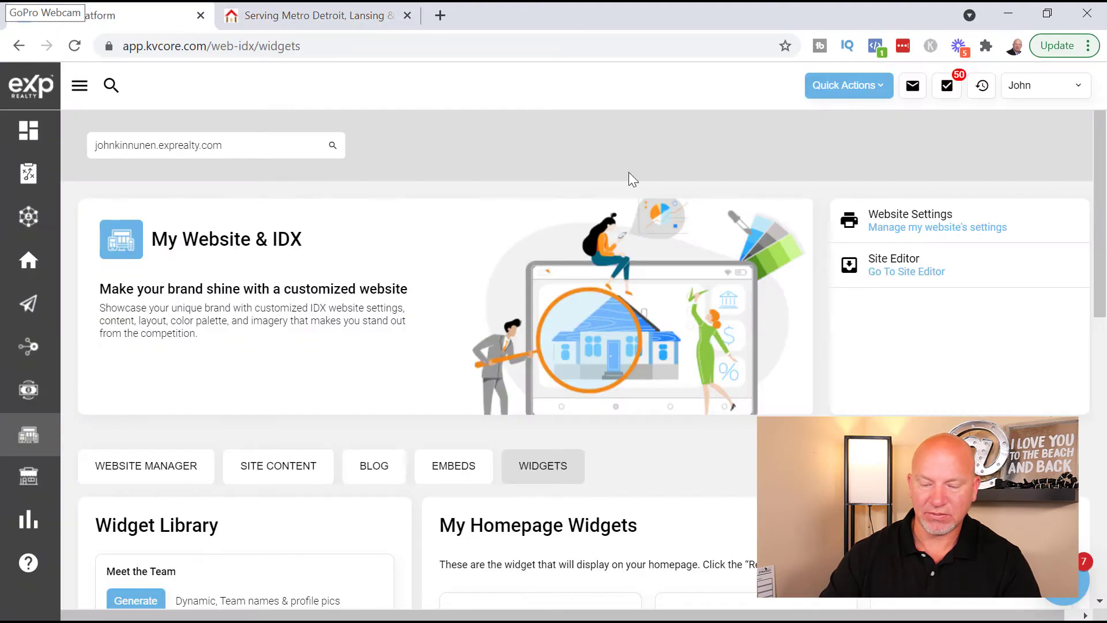
{"action": "scroll", "coordinate": [915, 383], "scroll_direction": "down", "scroll_amount": 5}
{"action": "left_click", "coordinate": [475, 466]}
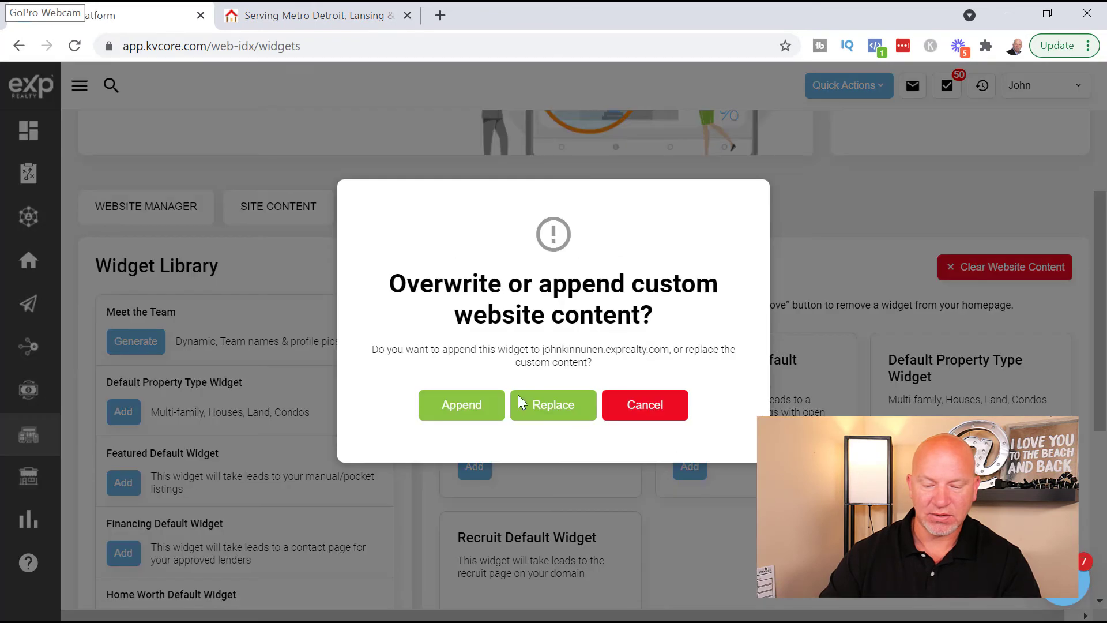
{"action": "left_click", "coordinate": [460, 412]}
{"action": "scroll", "coordinate": [739, 470], "scroll_direction": "down", "scroll_amount": 5}
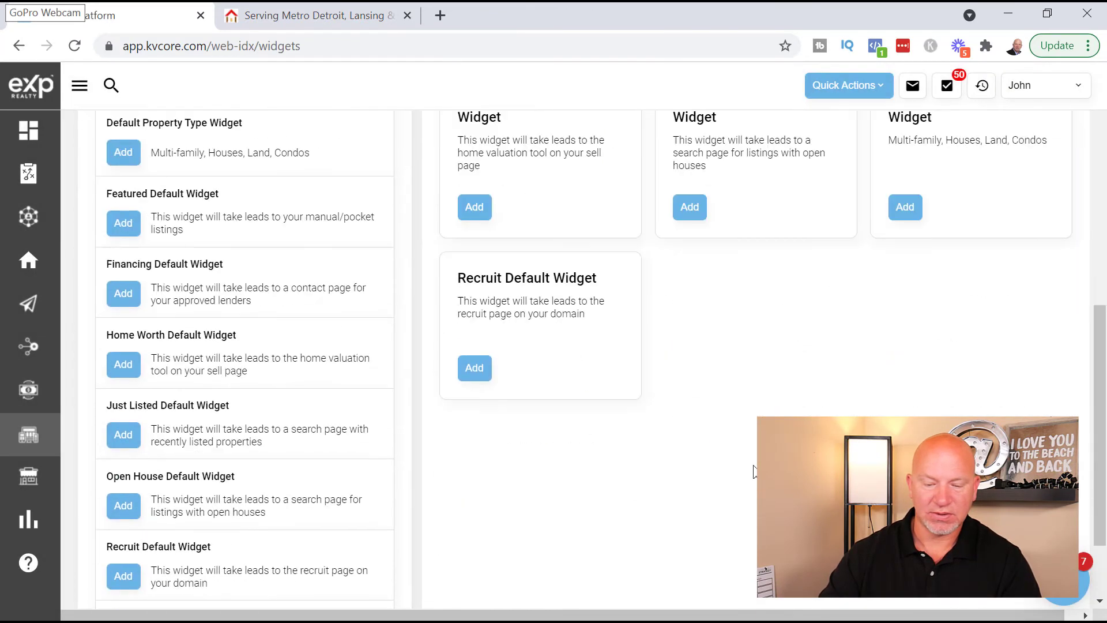
{"action": "left_click", "coordinate": [475, 369]}
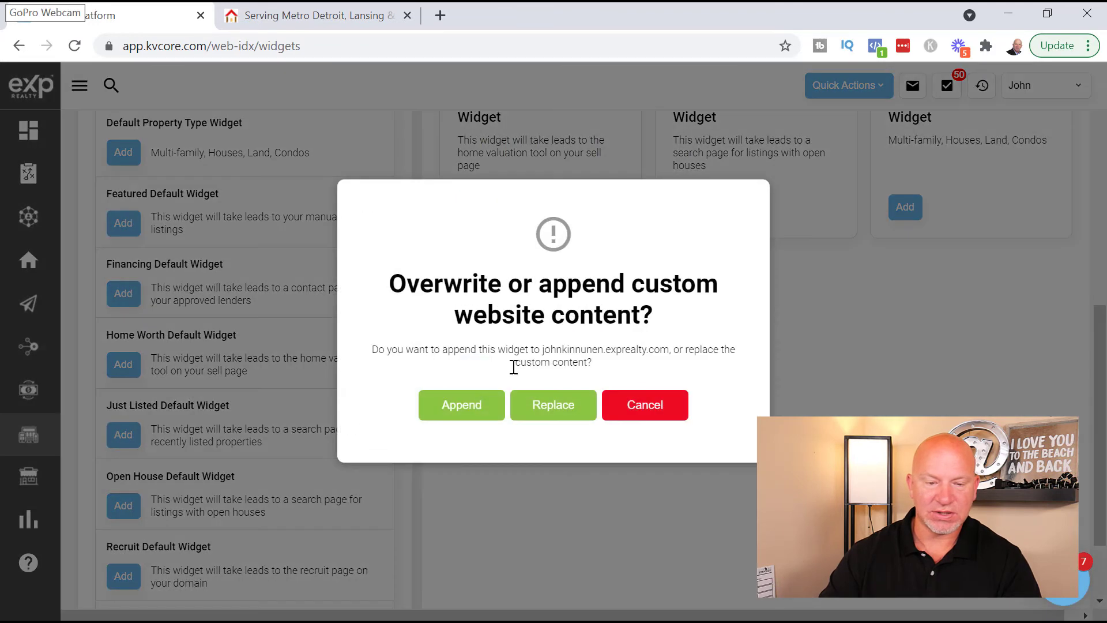
- Append the Recruit widget to the site content and reload the agent's live homepage
{"action": "left_click", "coordinate": [478, 413]}
{"action": "left_click", "coordinate": [315, 18]}
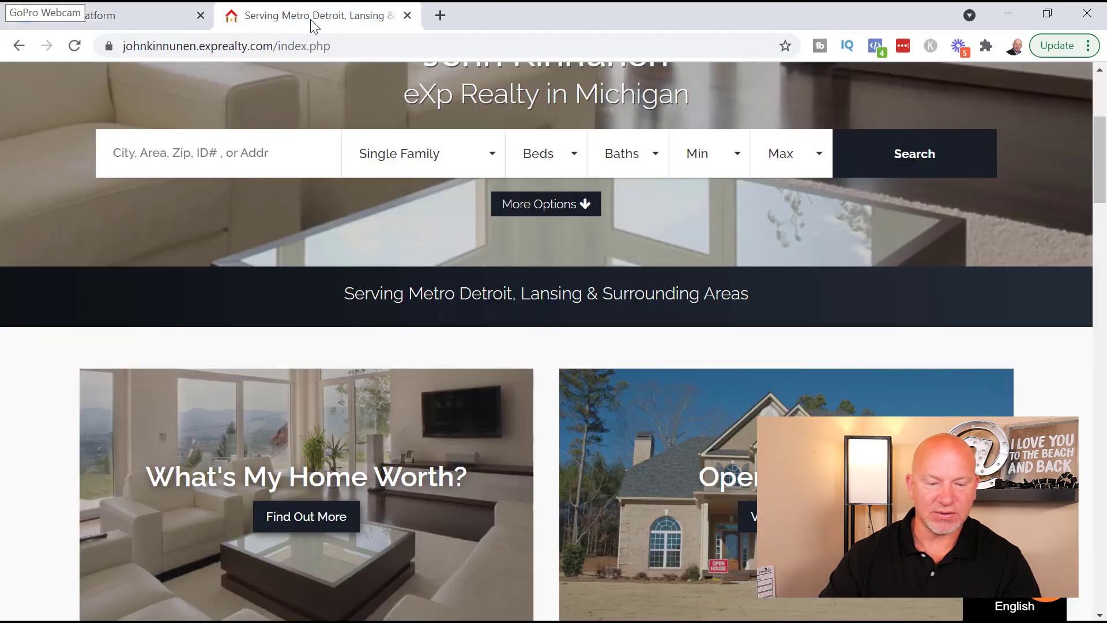
{"action": "left_click", "coordinate": [79, 47]}
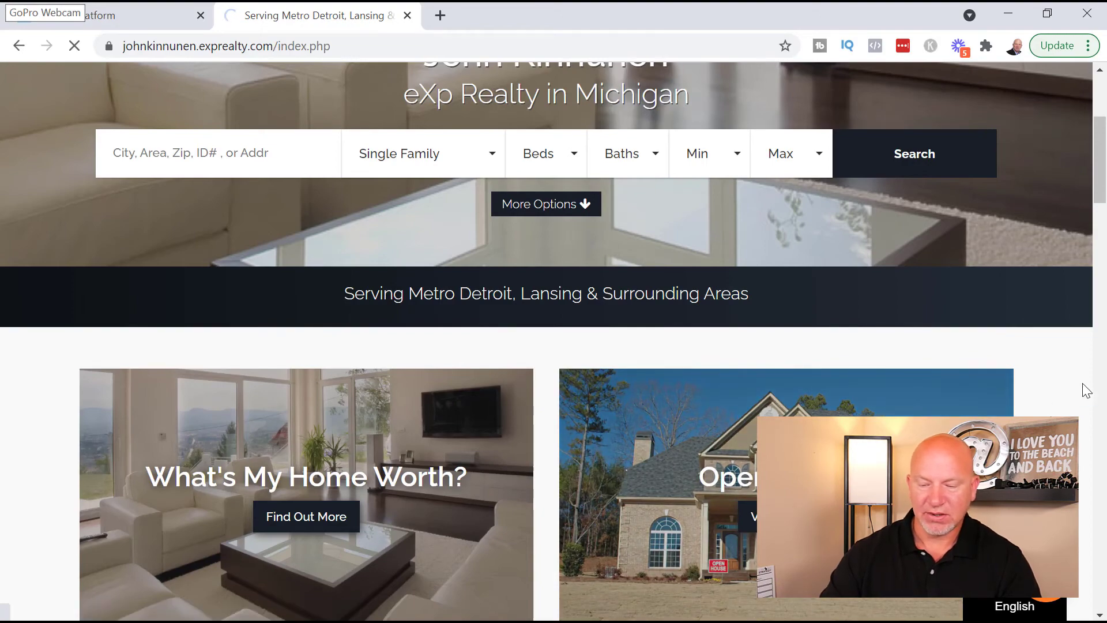
- Scroll through the Multi Family, Houses, Land, Condos and Join Our Team tiles, then return to kvCORE
{"action": "scroll", "coordinate": [1067, 398], "scroll_direction": "down", "scroll_amount": 4}
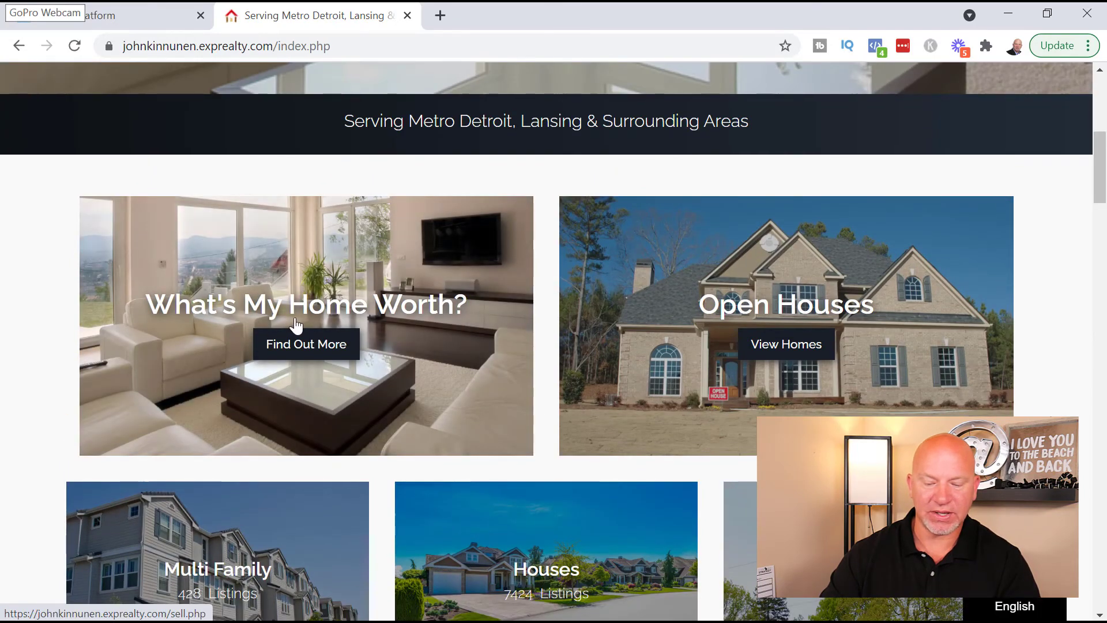
{"action": "scroll", "coordinate": [634, 351], "scroll_direction": "down", "scroll_amount": 4}
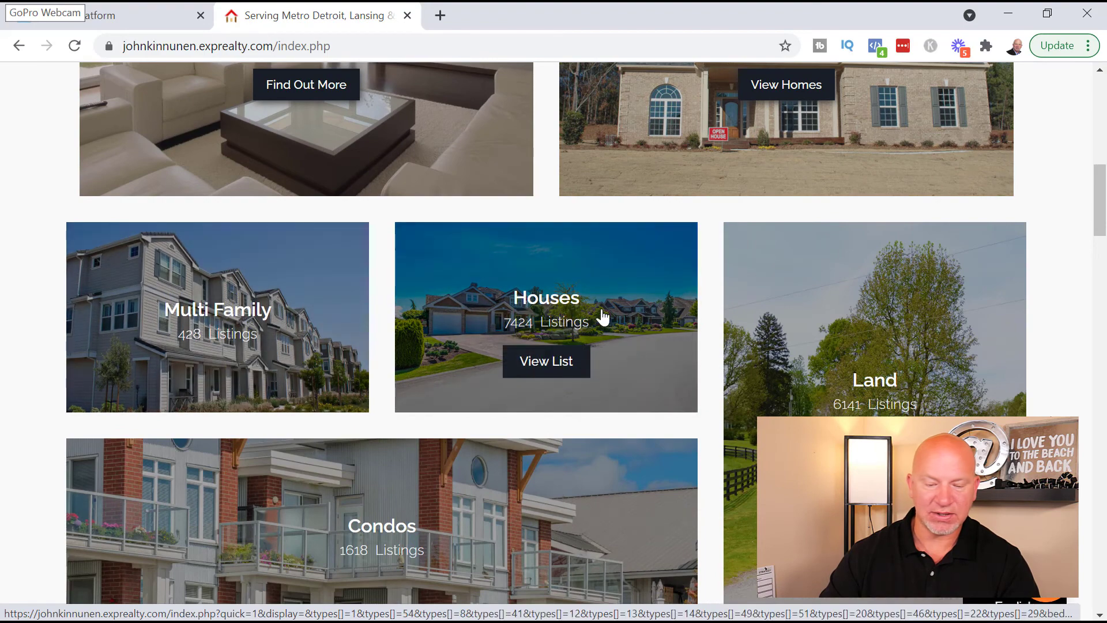
{"action": "scroll", "coordinate": [888, 326], "scroll_direction": "down", "scroll_amount": 1}
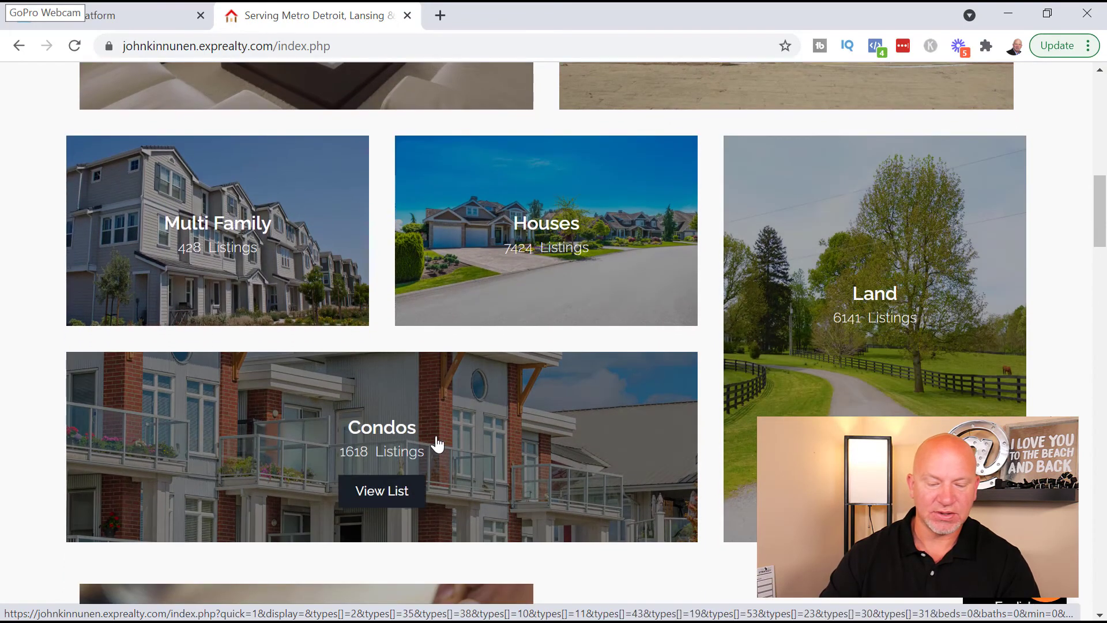
{"action": "scroll", "coordinate": [404, 404], "scroll_direction": "down", "scroll_amount": 1}
{"action": "scroll", "coordinate": [490, 427], "scroll_direction": "down", "scroll_amount": 2}
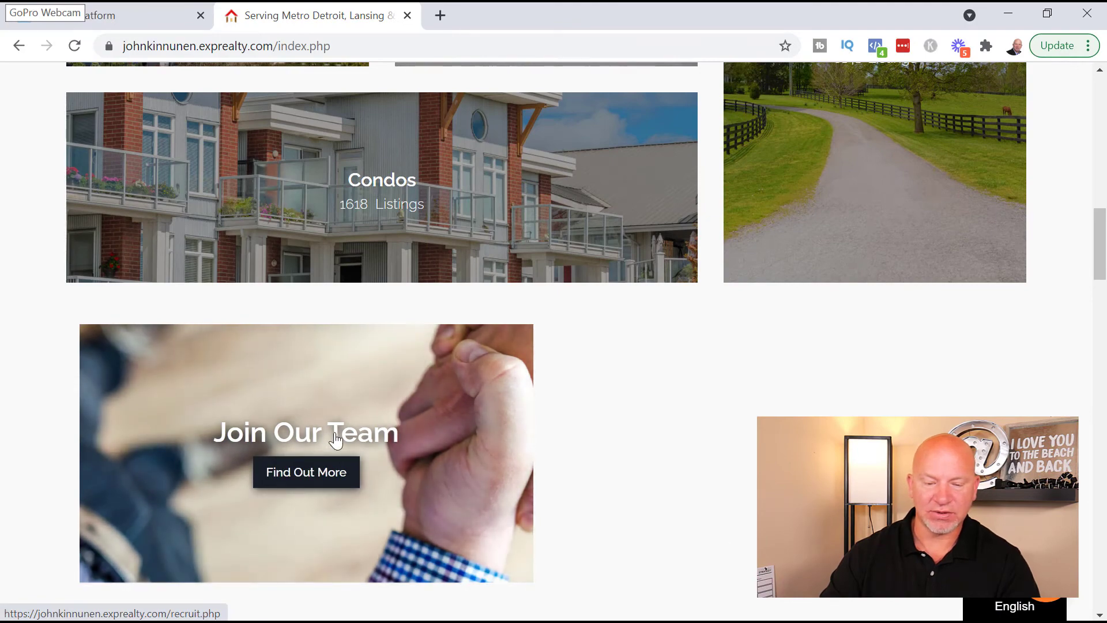
{"action": "scroll", "coordinate": [390, 400], "scroll_direction": "up", "scroll_amount": 4}
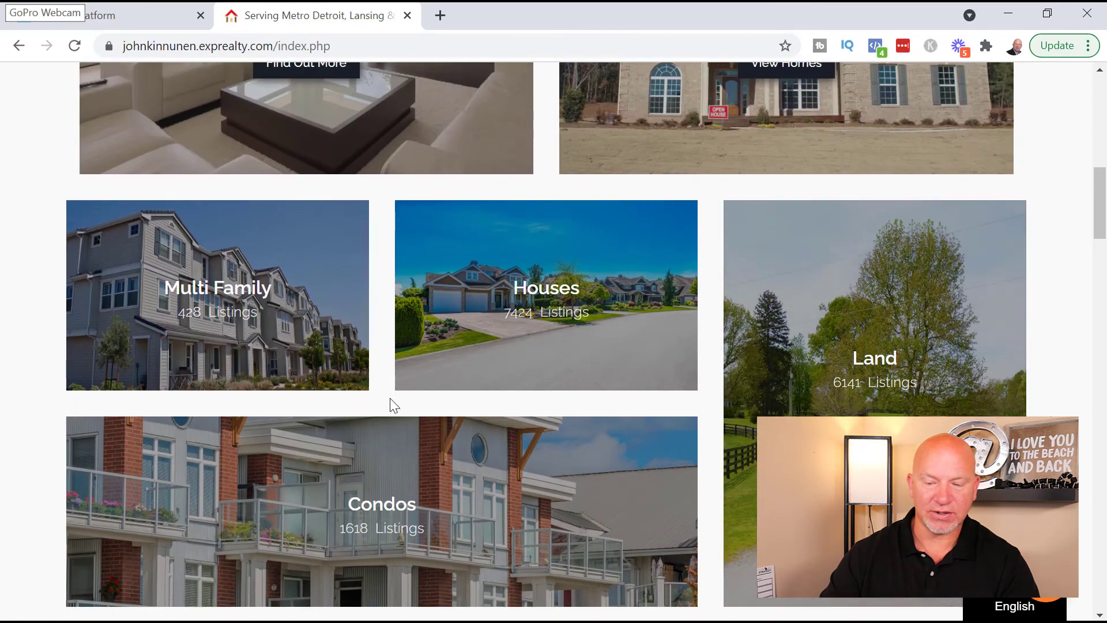
{"action": "scroll", "coordinate": [471, 396], "scroll_direction": "down", "scroll_amount": 2}
{"action": "scroll", "coordinate": [456, 409], "scroll_direction": "down", "scroll_amount": 2}
{"action": "scroll", "coordinate": [650, 410], "scroll_direction": "up", "scroll_amount": 2}
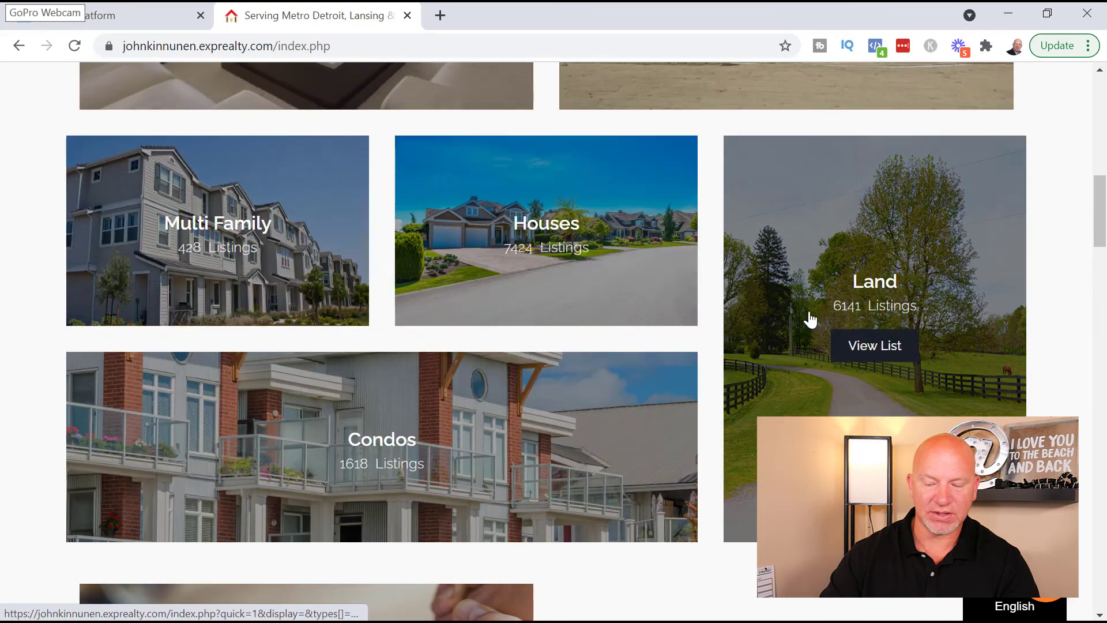
{"action": "scroll", "coordinate": [808, 317], "scroll_direction": "up", "scroll_amount": 3}
{"action": "scroll", "coordinate": [507, 438], "scroll_direction": "down", "scroll_amount": 3}
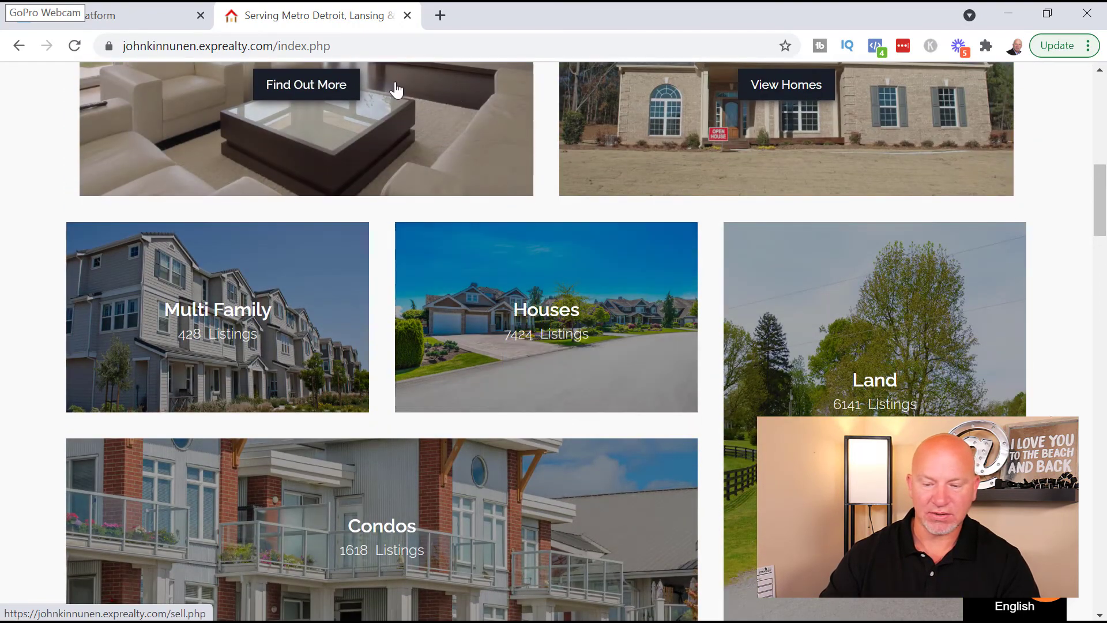
{"action": "left_click", "coordinate": [112, 18]}
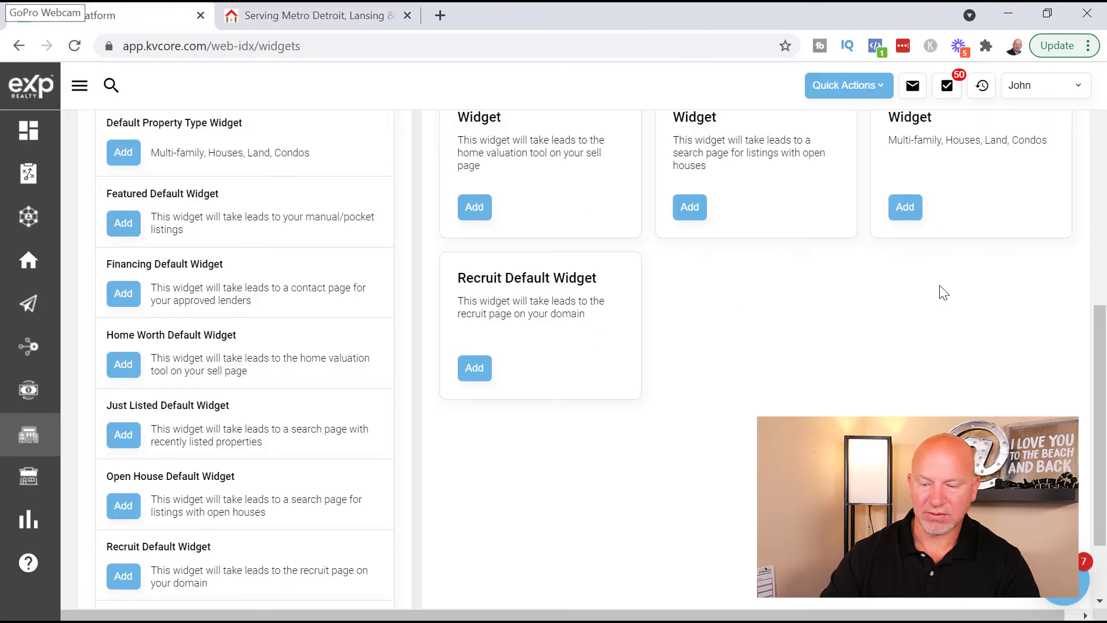
- Confirm Clear Website Content, then refresh both the Widgets page and the live agent site
{"action": "scroll", "coordinate": [942, 289], "scroll_direction": "up", "scroll_amount": 3}
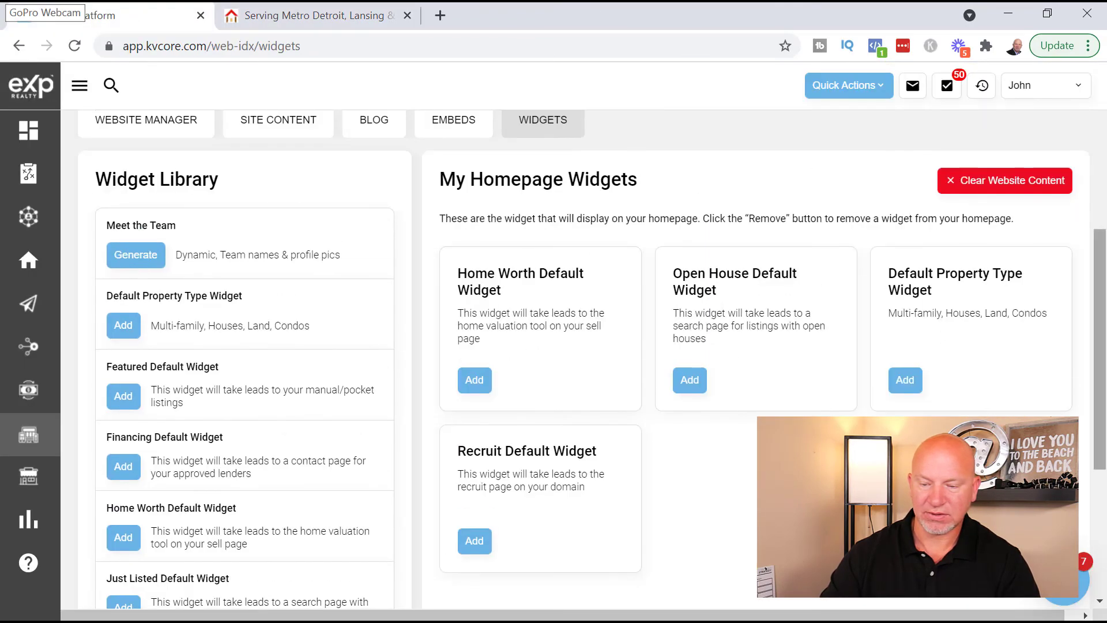
{"action": "left_click", "coordinate": [994, 189]}
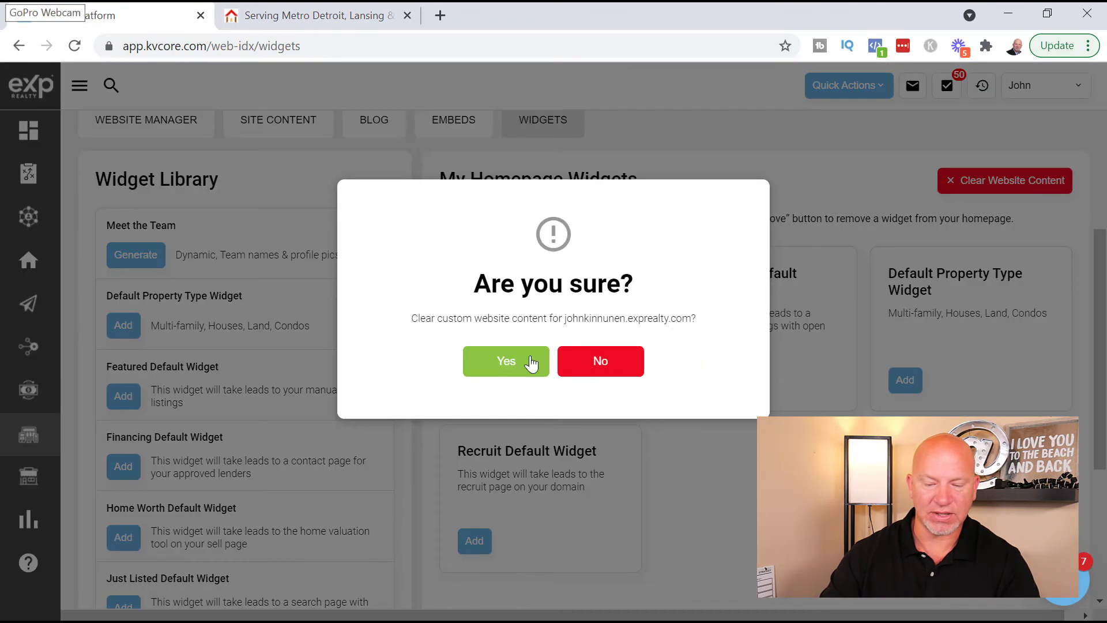
{"action": "left_click", "coordinate": [510, 379]}
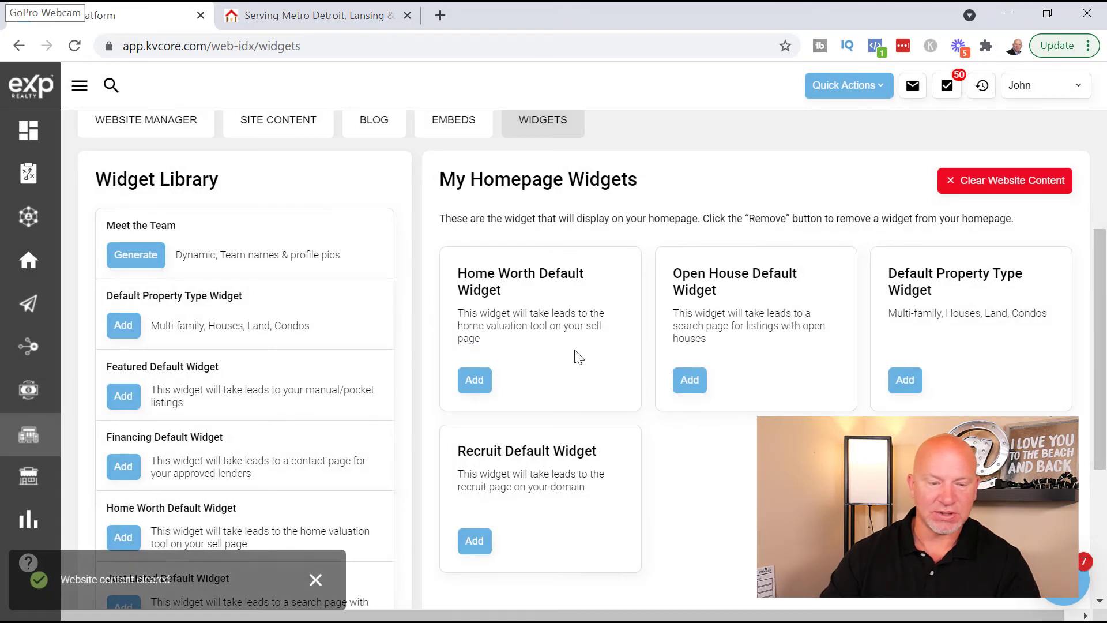
{"action": "left_click", "coordinate": [74, 50]}
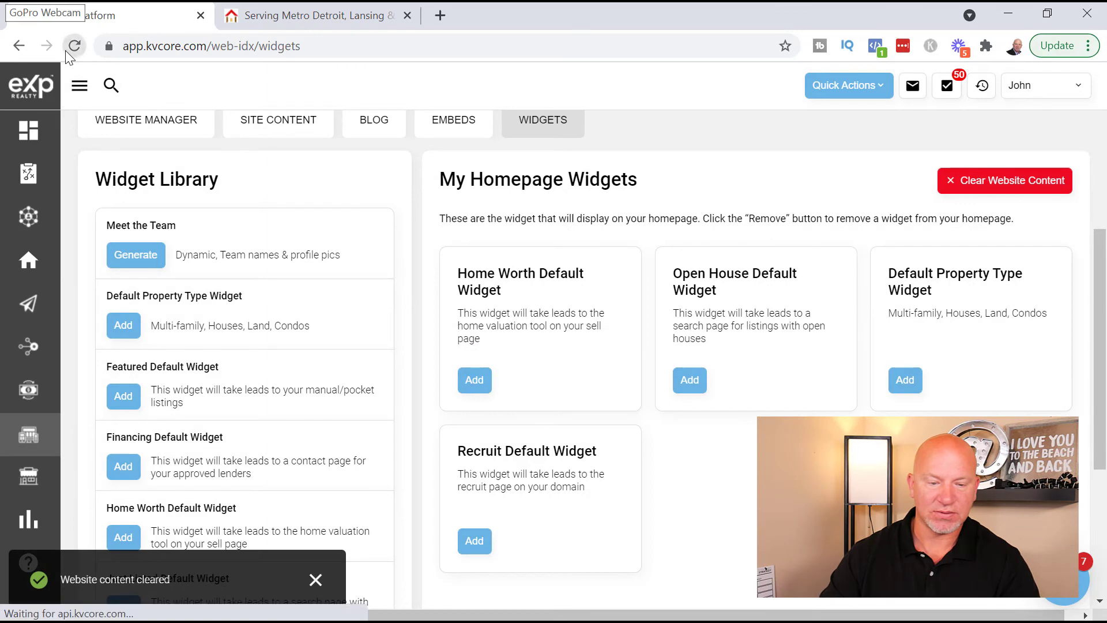
{"action": "key", "text": "ctrl+Tab"}
{"action": "left_click", "coordinate": [75, 46]}
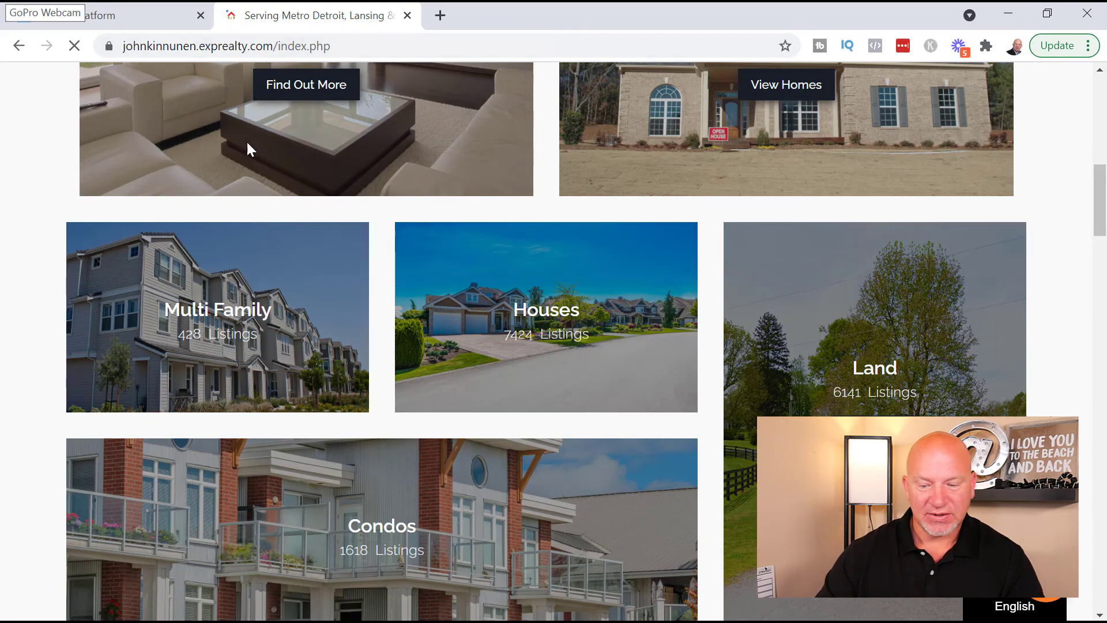
- Scroll the reloaded homepage to check that the Multi Family, Houses, Land and Condos tiles remain
{"action": "scroll", "coordinate": [669, 411], "scroll_direction": "down", "scroll_amount": 5}
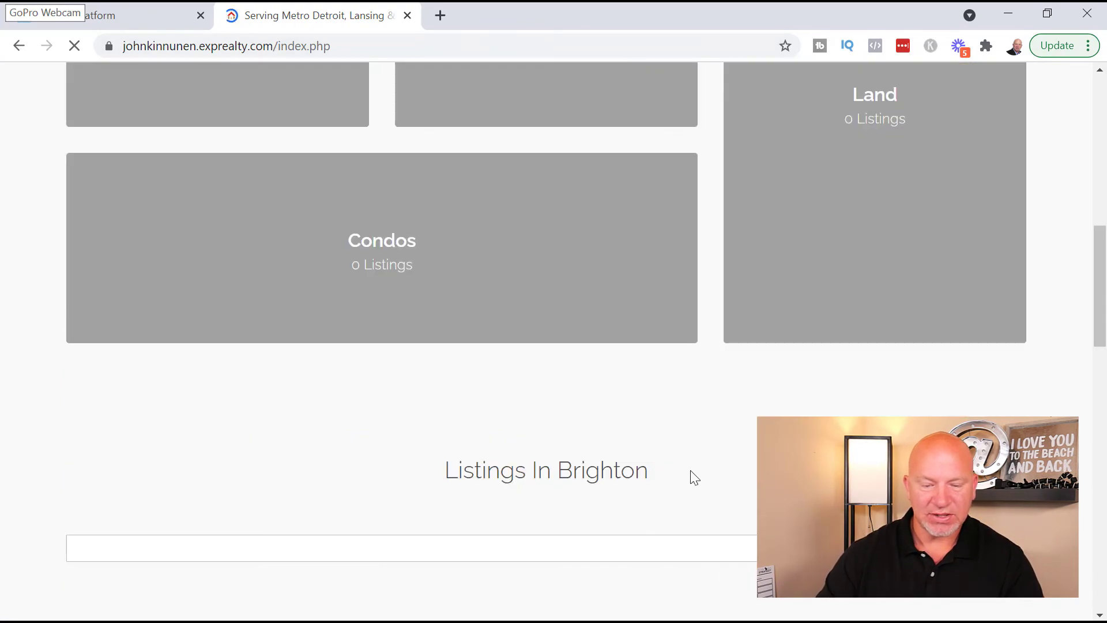
{"action": "scroll", "coordinate": [685, 485], "scroll_direction": "down", "scroll_amount": 3}
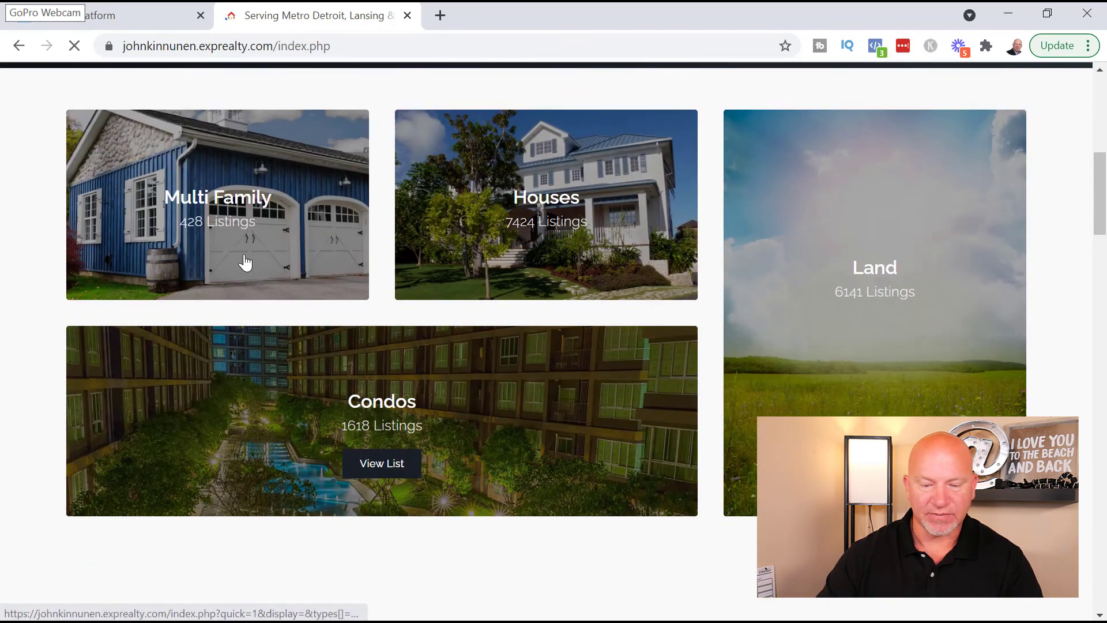
{"action": "scroll", "coordinate": [822, 323], "scroll_direction": "up", "scroll_amount": 4}
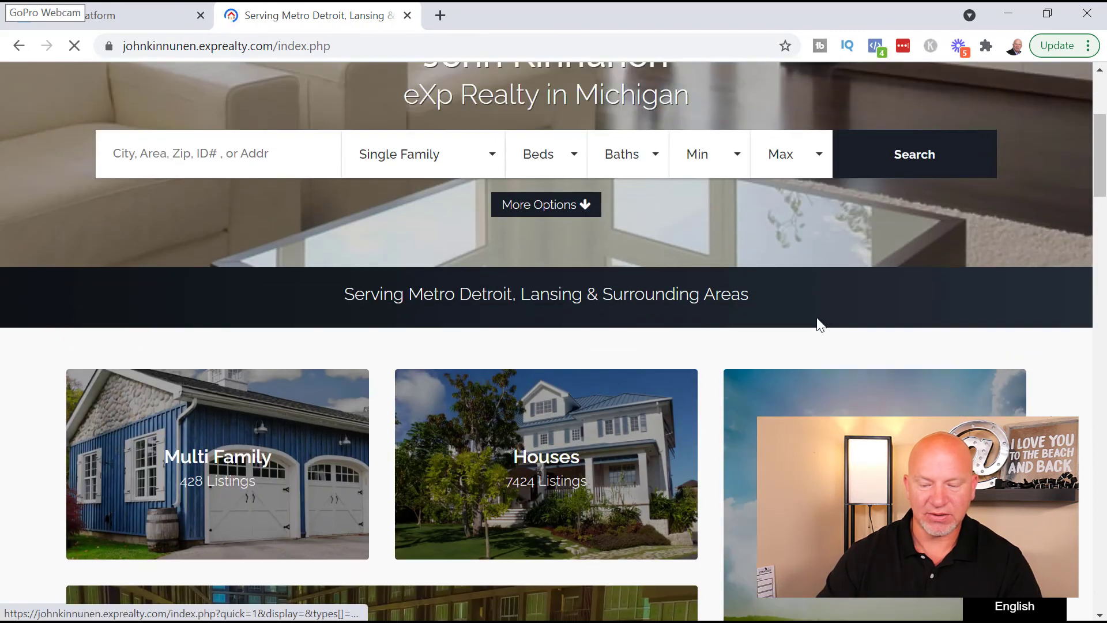
{"action": "scroll", "coordinate": [410, 277], "scroll_direction": "down", "scroll_amount": 3}
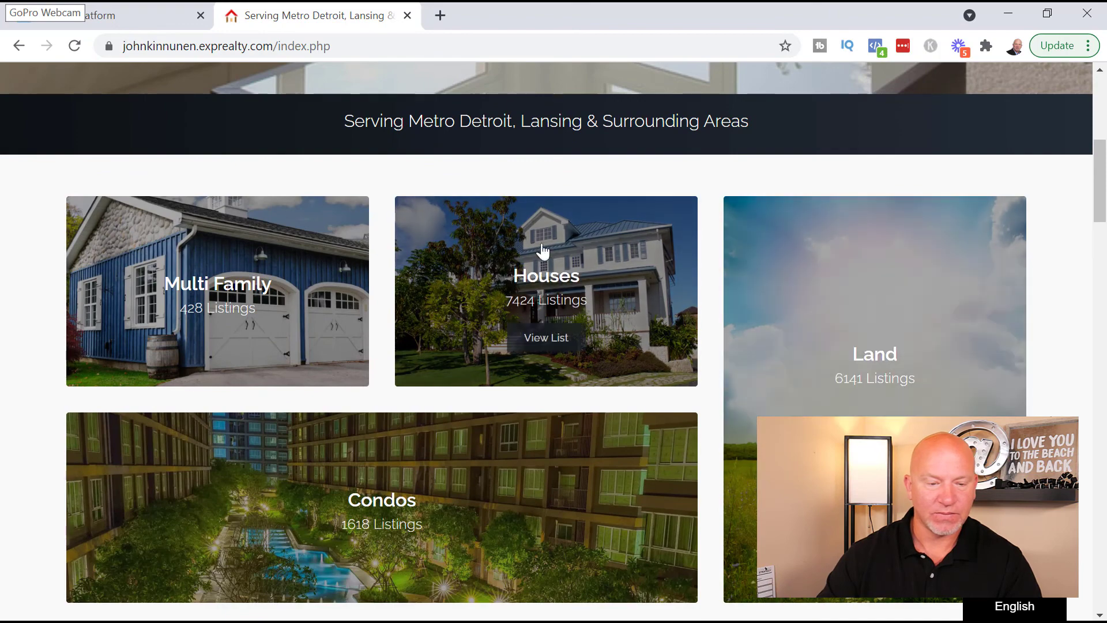
- Add Home Worth with Replace, then Open House and Recruit with Append, and view the live site
{"action": "left_click", "coordinate": [127, 16]}
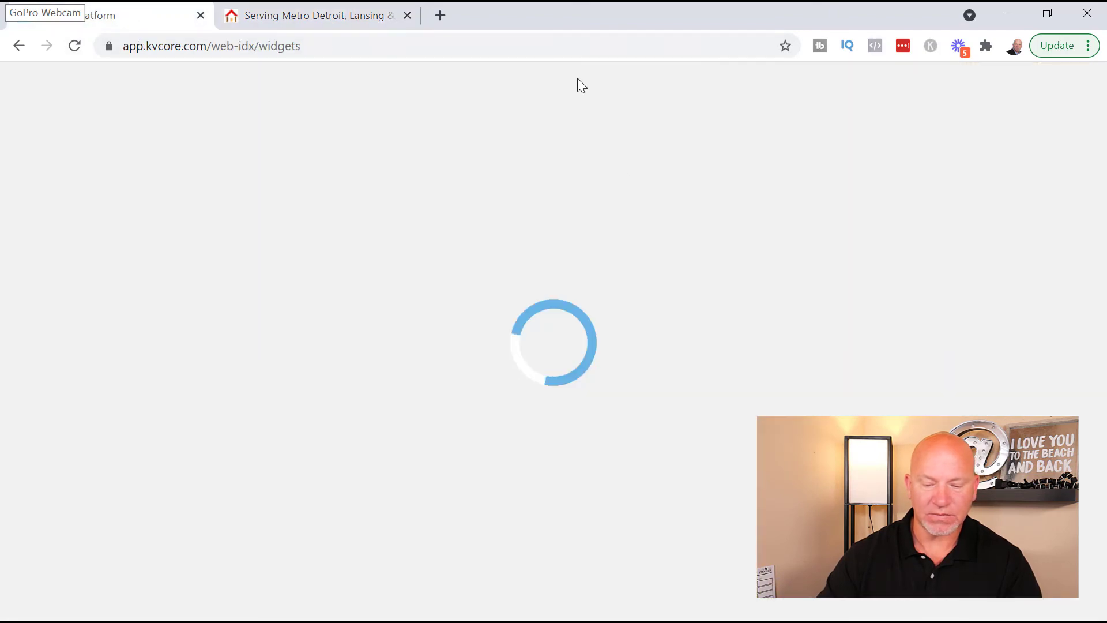
{"action": "scroll", "coordinate": [633, 280], "scroll_direction": "down", "scroll_amount": 9}
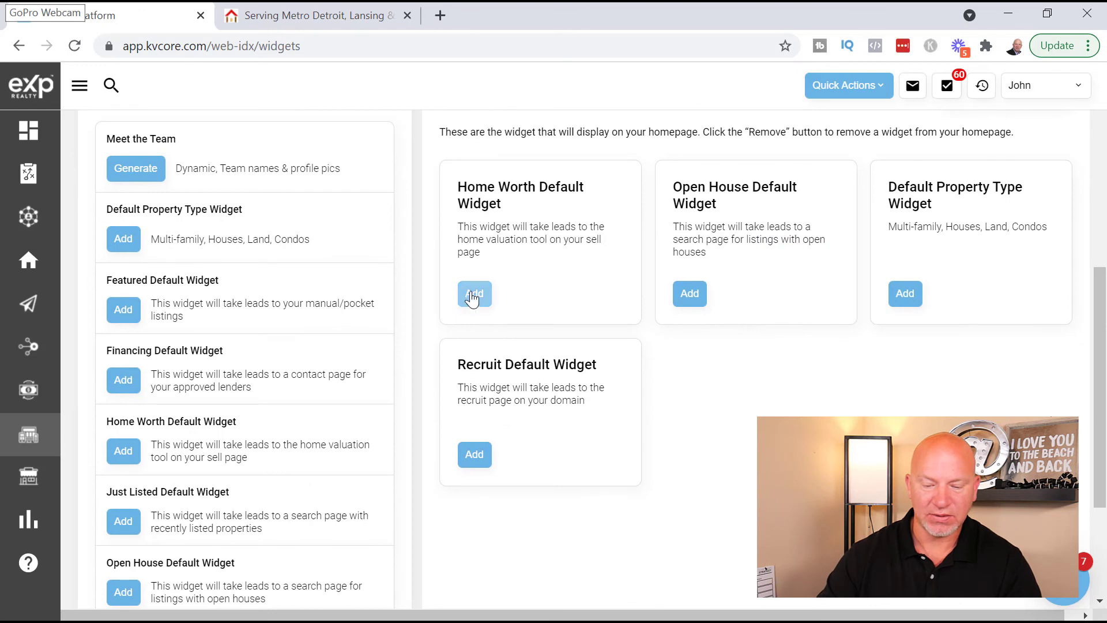
{"action": "left_click", "coordinate": [690, 293]}
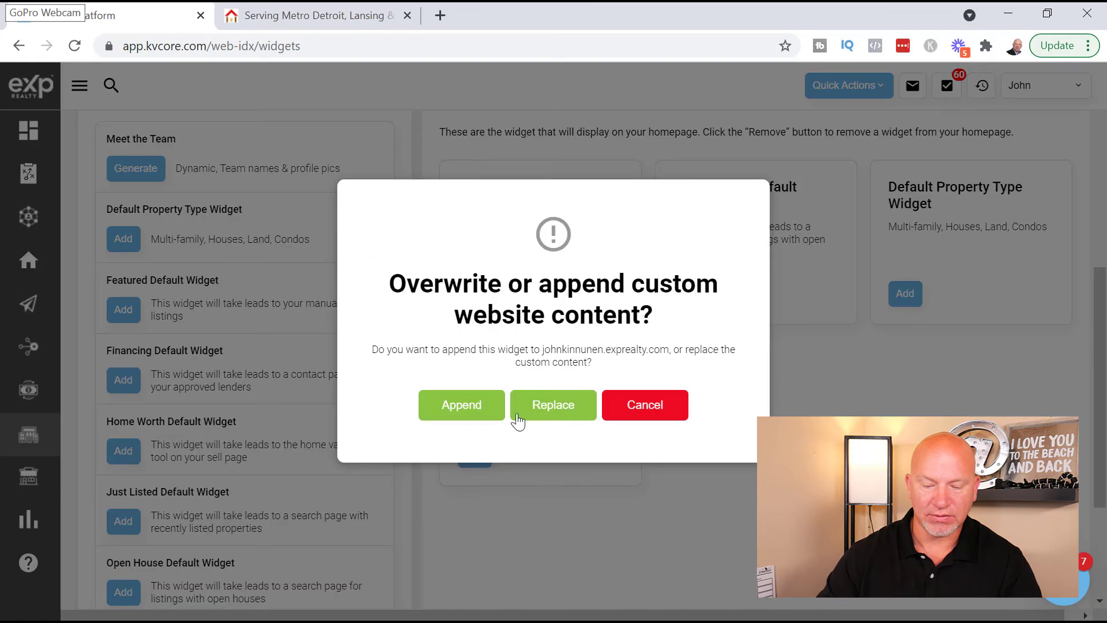
{"action": "left_click", "coordinate": [563, 406]}
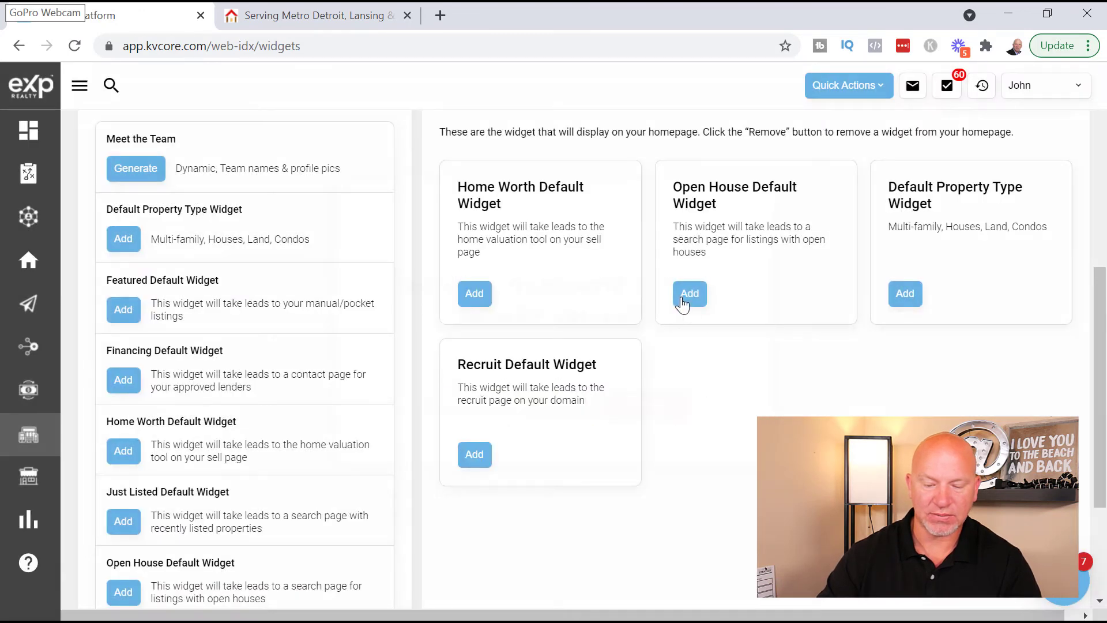
{"action": "left_click", "coordinate": [682, 299]}
{"action": "left_click", "coordinate": [456, 420]}
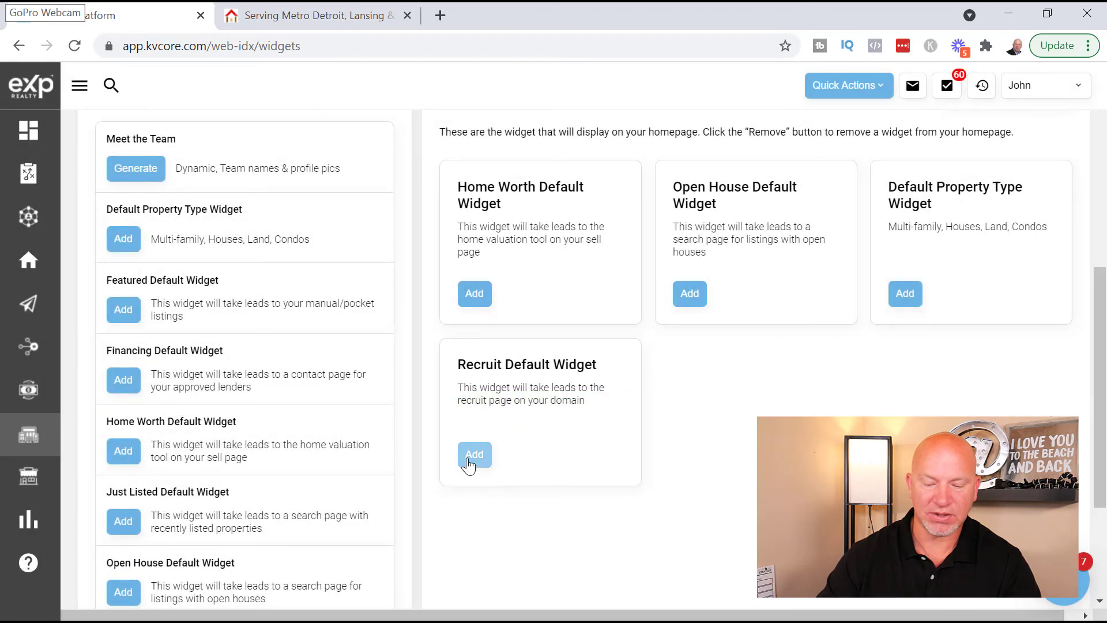
{"action": "left_click", "coordinate": [471, 463]}
{"action": "left_click", "coordinate": [454, 408]}
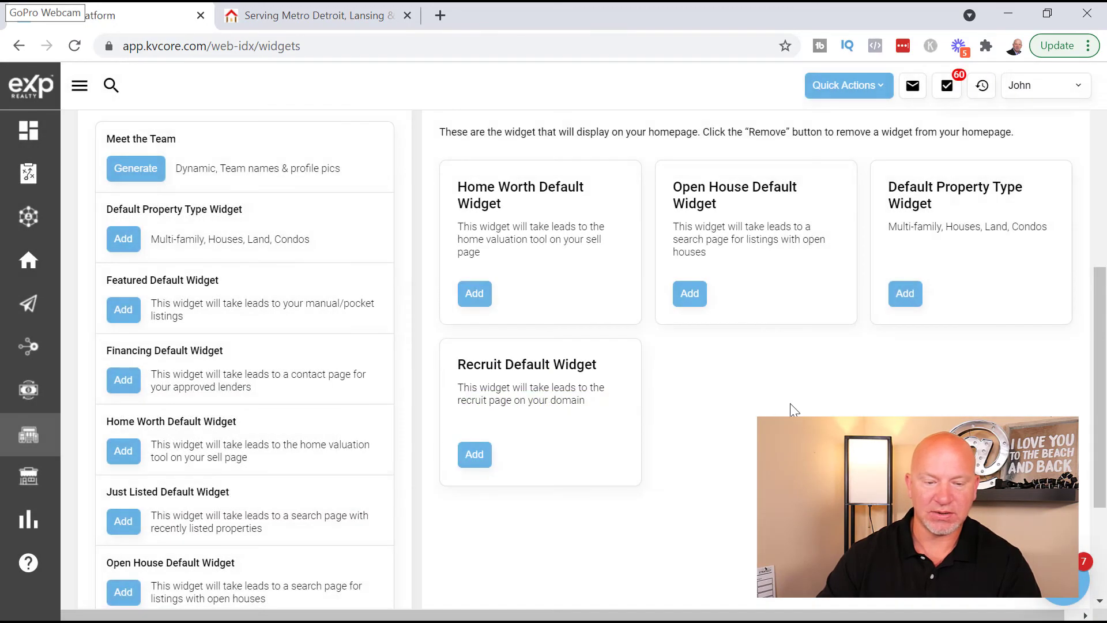
{"action": "left_click", "coordinate": [321, 13]}
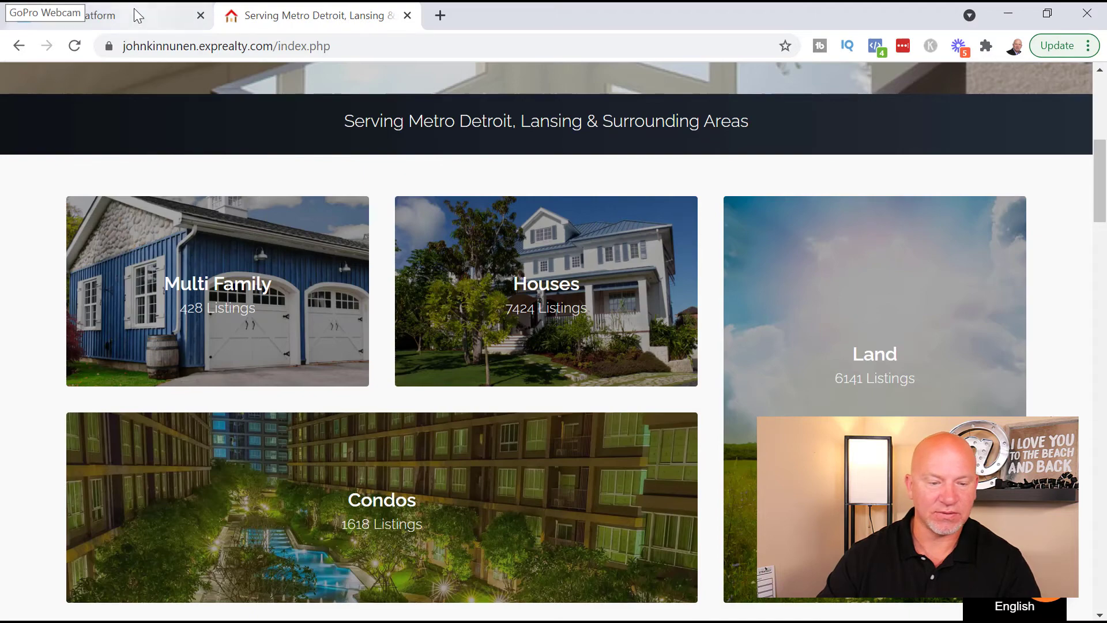
- Reload the live site to show What's My Home Worth?, Open Houses and Join Our Team, then open Find Out More
{"action": "left_click", "coordinate": [138, 15]}
{"action": "left_click", "coordinate": [327, 15]}
{"action": "left_click", "coordinate": [74, 48]}
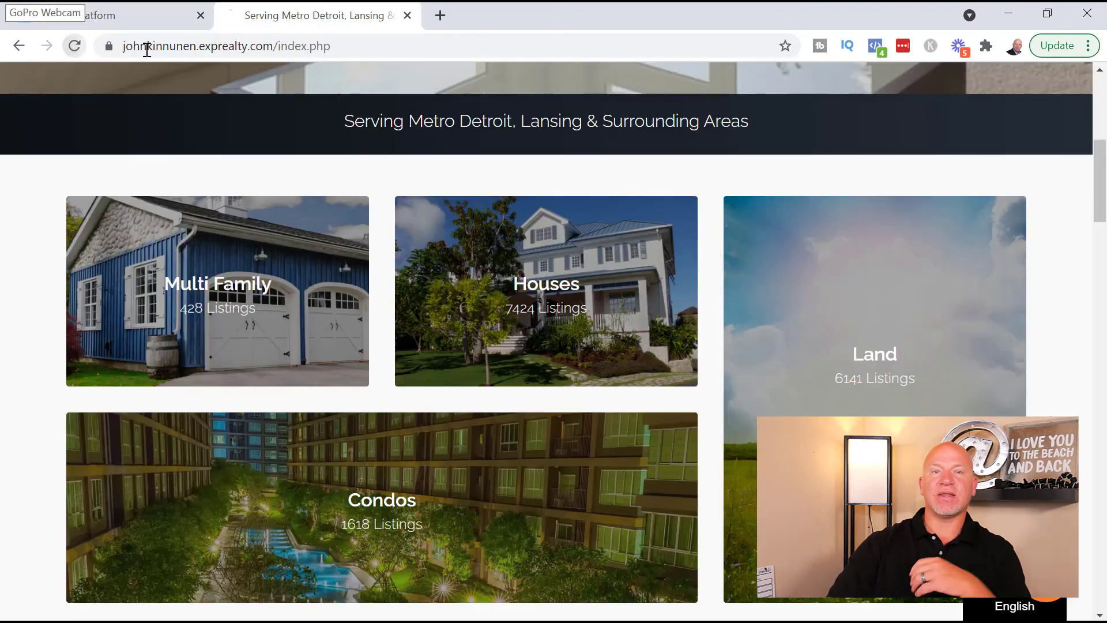
{"action": "mouse_move", "coordinate": [608, 346]}
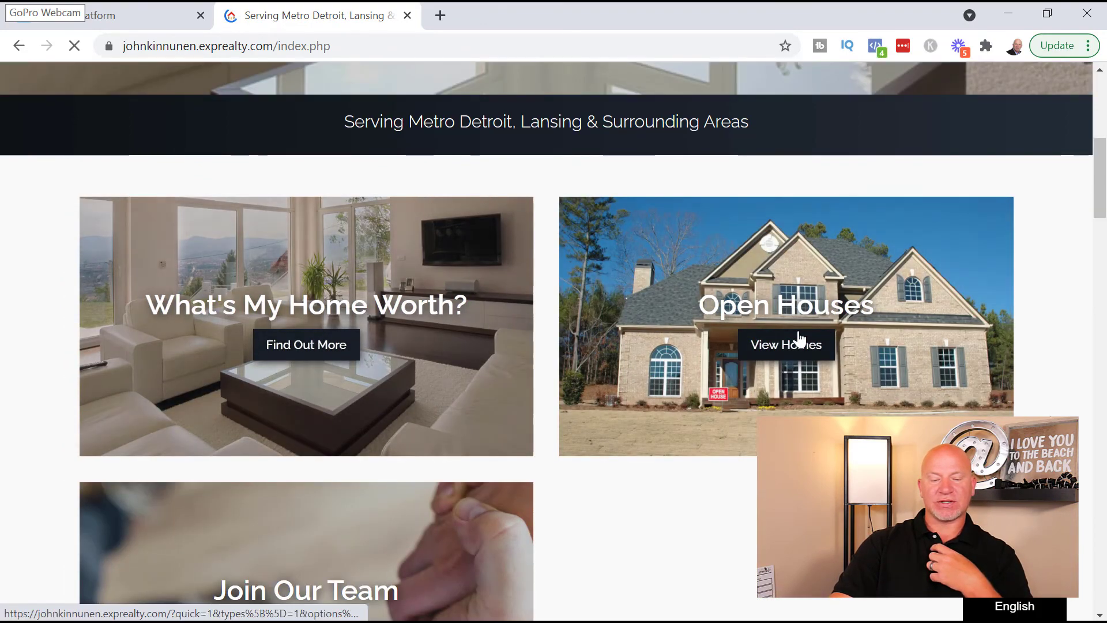
{"action": "scroll", "coordinate": [383, 507], "scroll_direction": "down", "scroll_amount": 1}
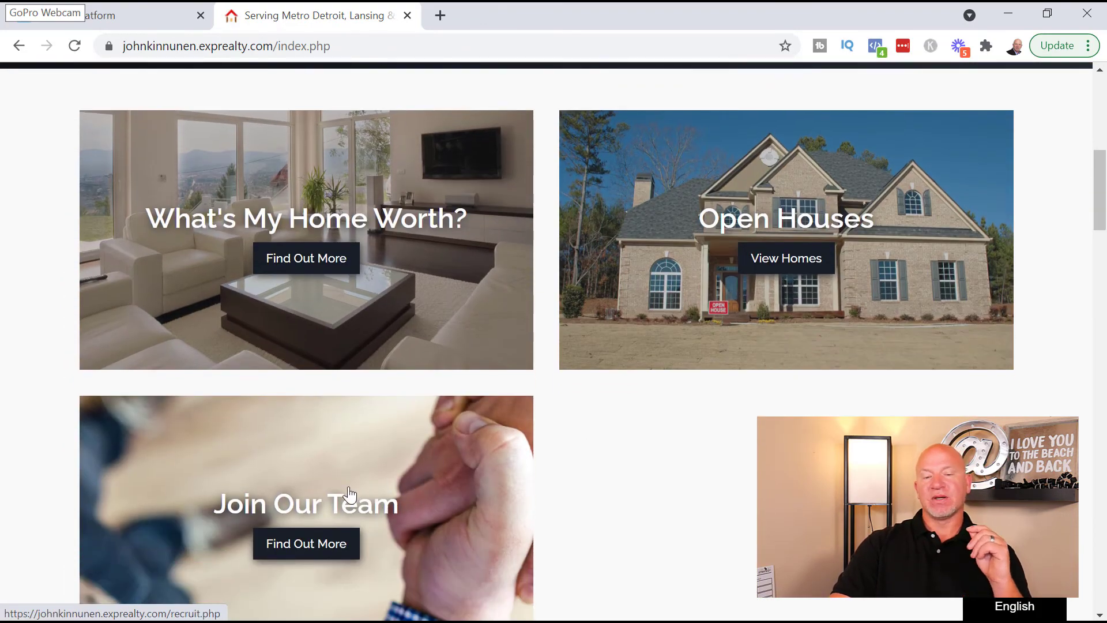
{"action": "left_click", "coordinate": [383, 500]}
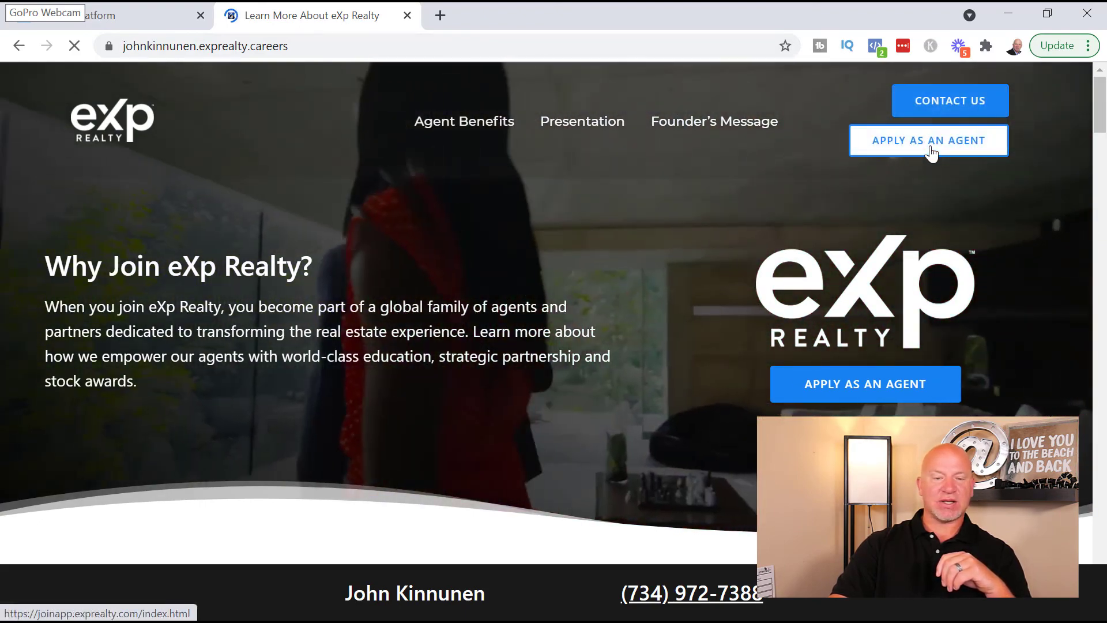
- Open the APPLY AS AN AGENT join form in a new tab, then return to the careers page
{"action": "left_click", "coordinate": [930, 147]}
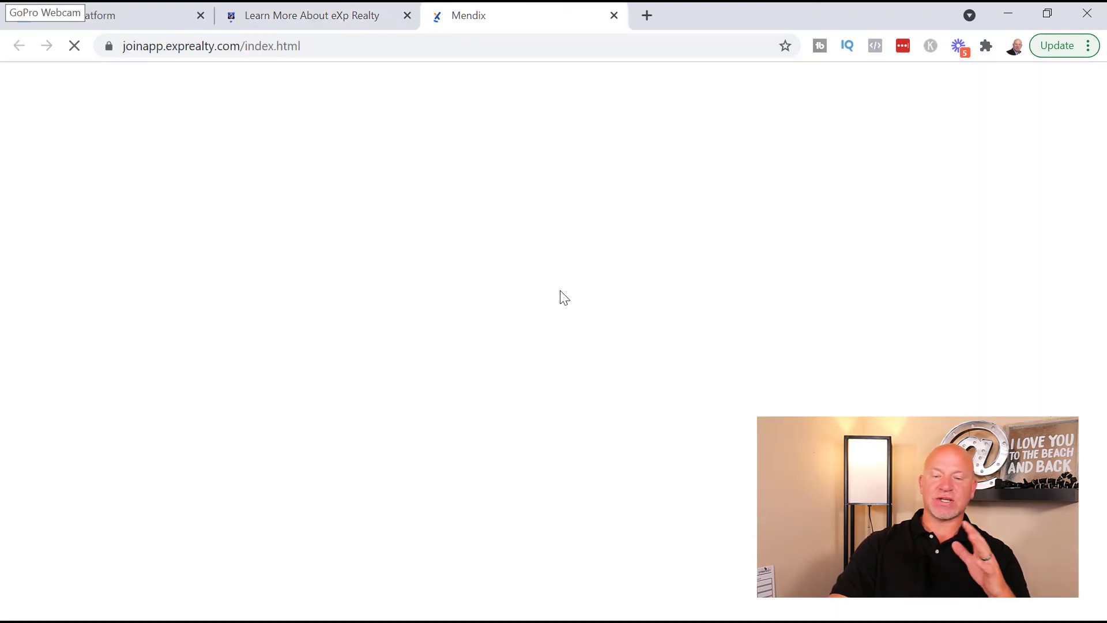
{"action": "left_click", "coordinate": [295, 15]}
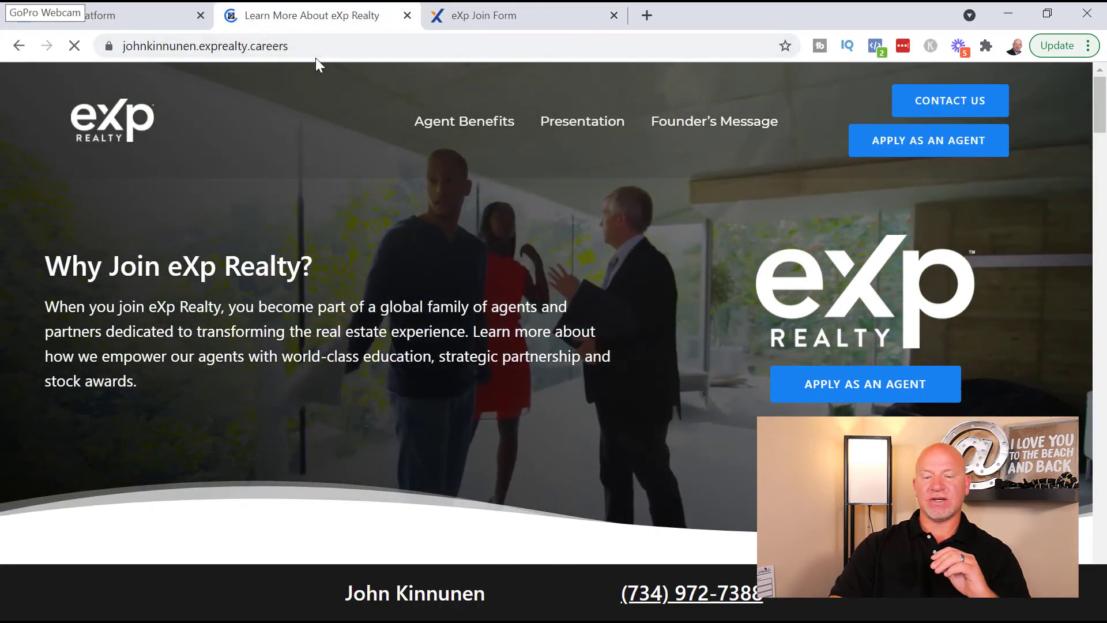
{"action": "left_click", "coordinate": [470, 22]}
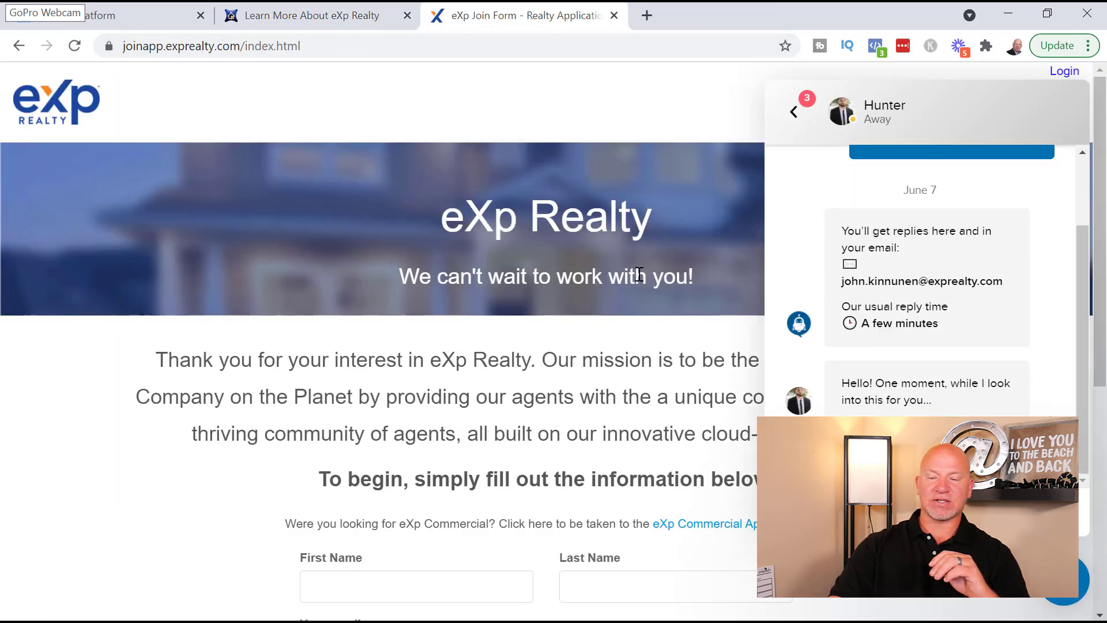
{"action": "left_click", "coordinate": [277, 14]}
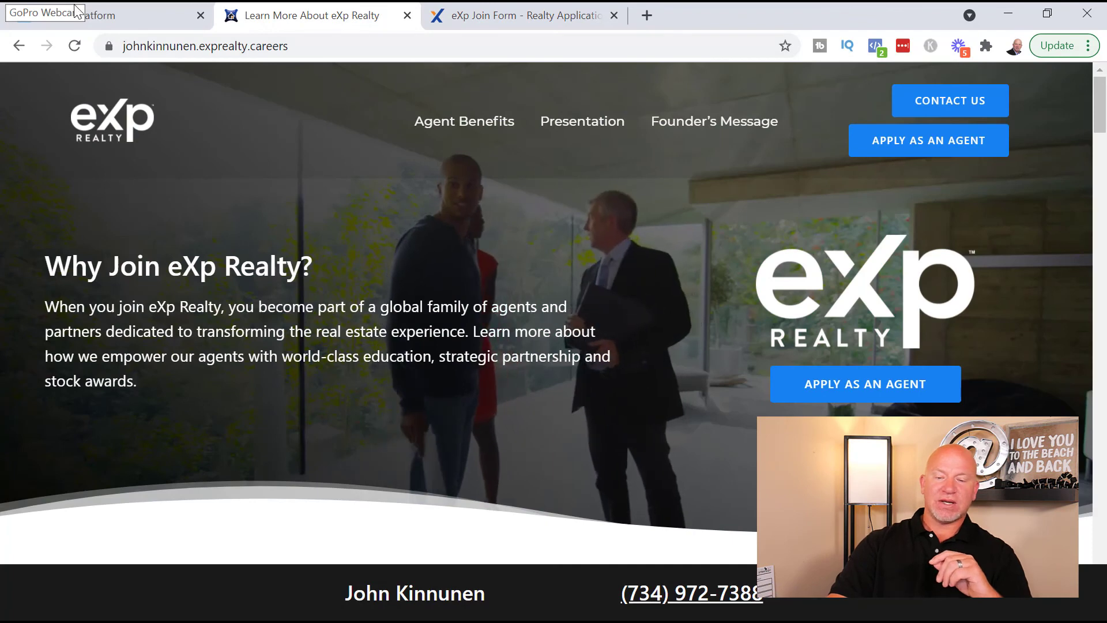
- Switch to the first browser tab, kvCORE's Widgets page
{"action": "left_click", "coordinate": [123, 19]}
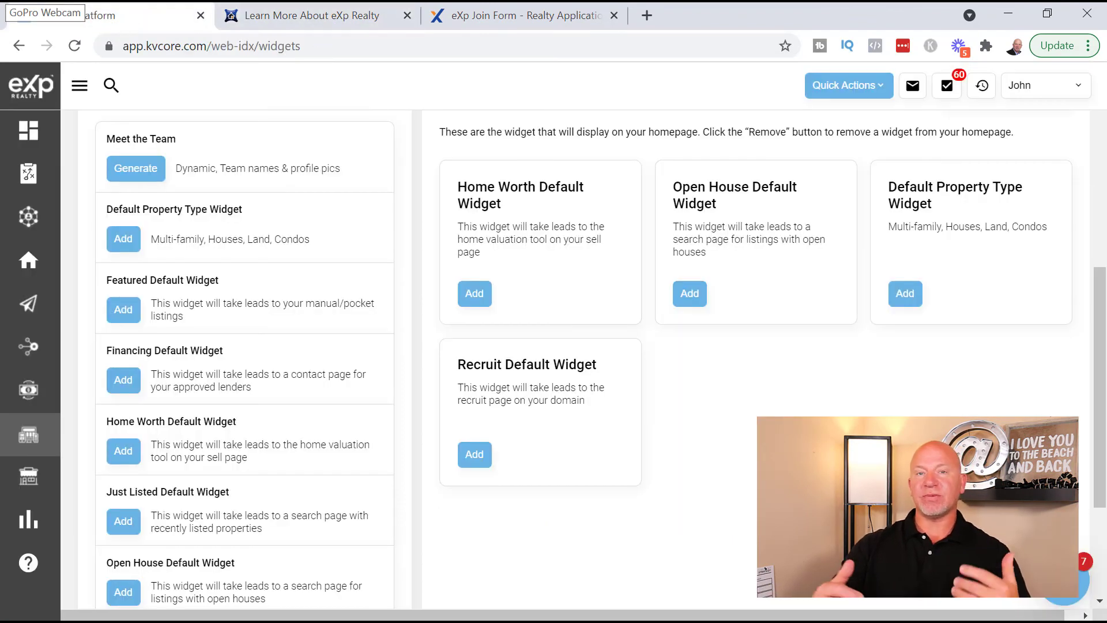